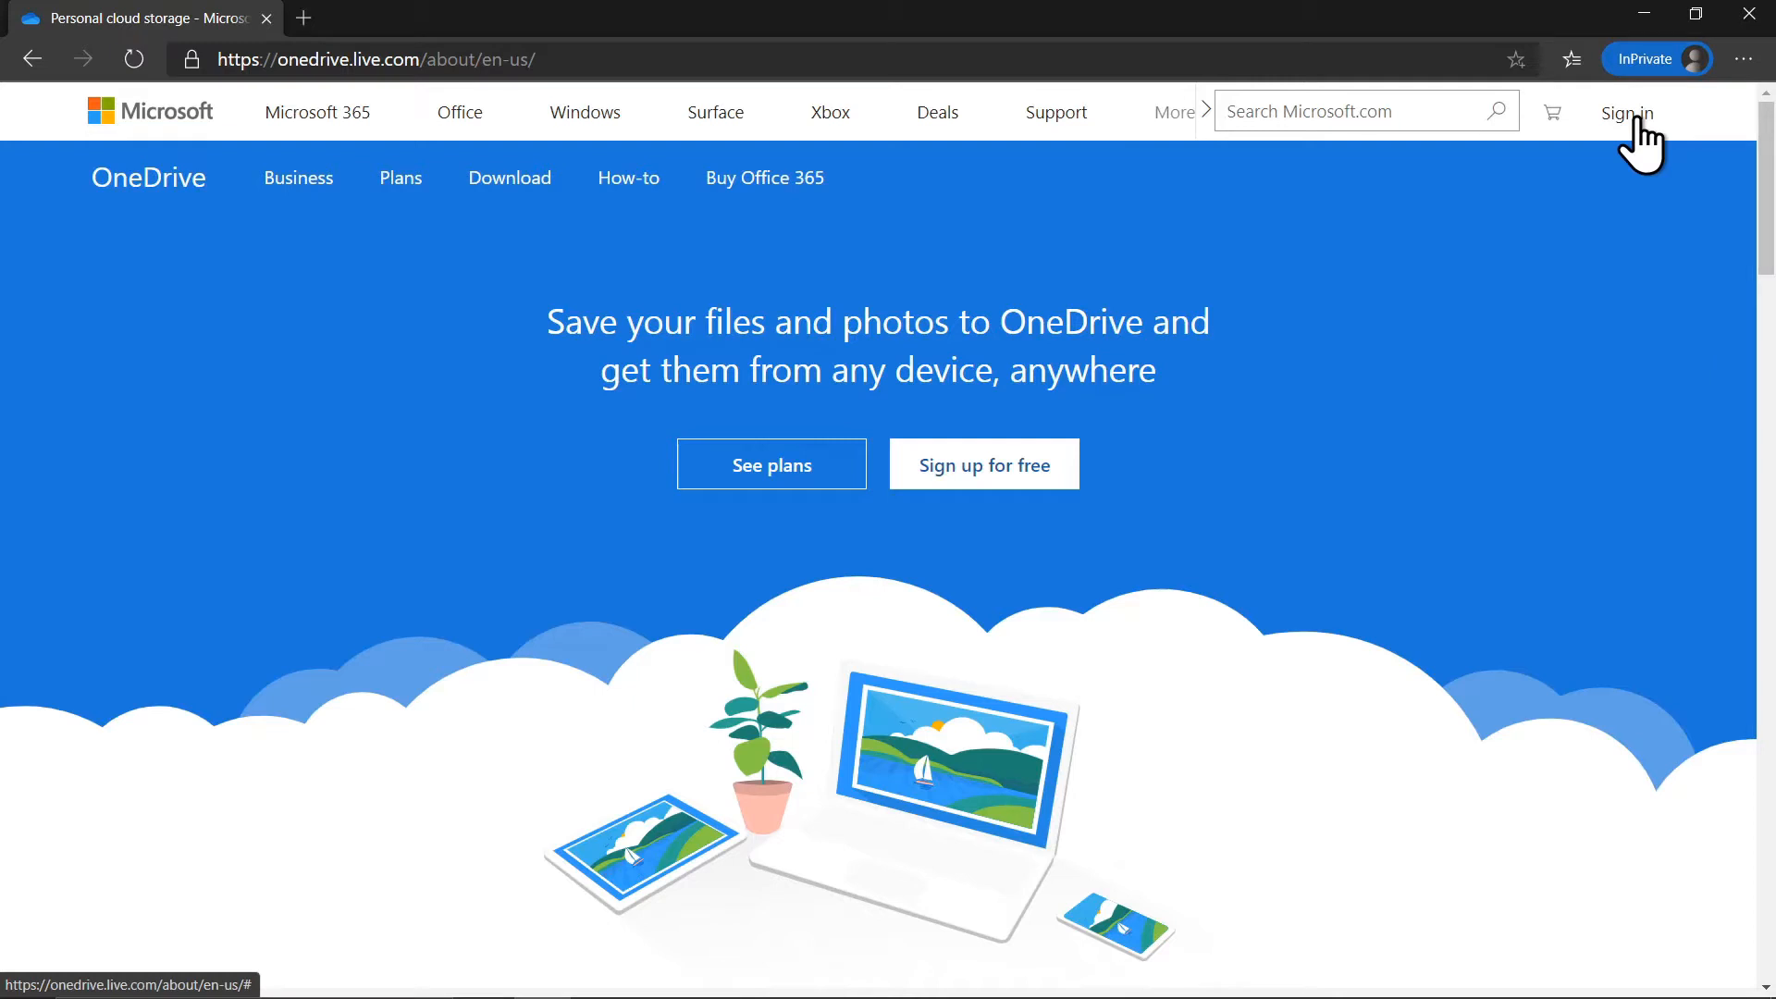
Go to the OneDrive sign-in page and enter the school e-mail address, correcting a typo.
{"action": "left_click", "coordinate": [1635, 119]}
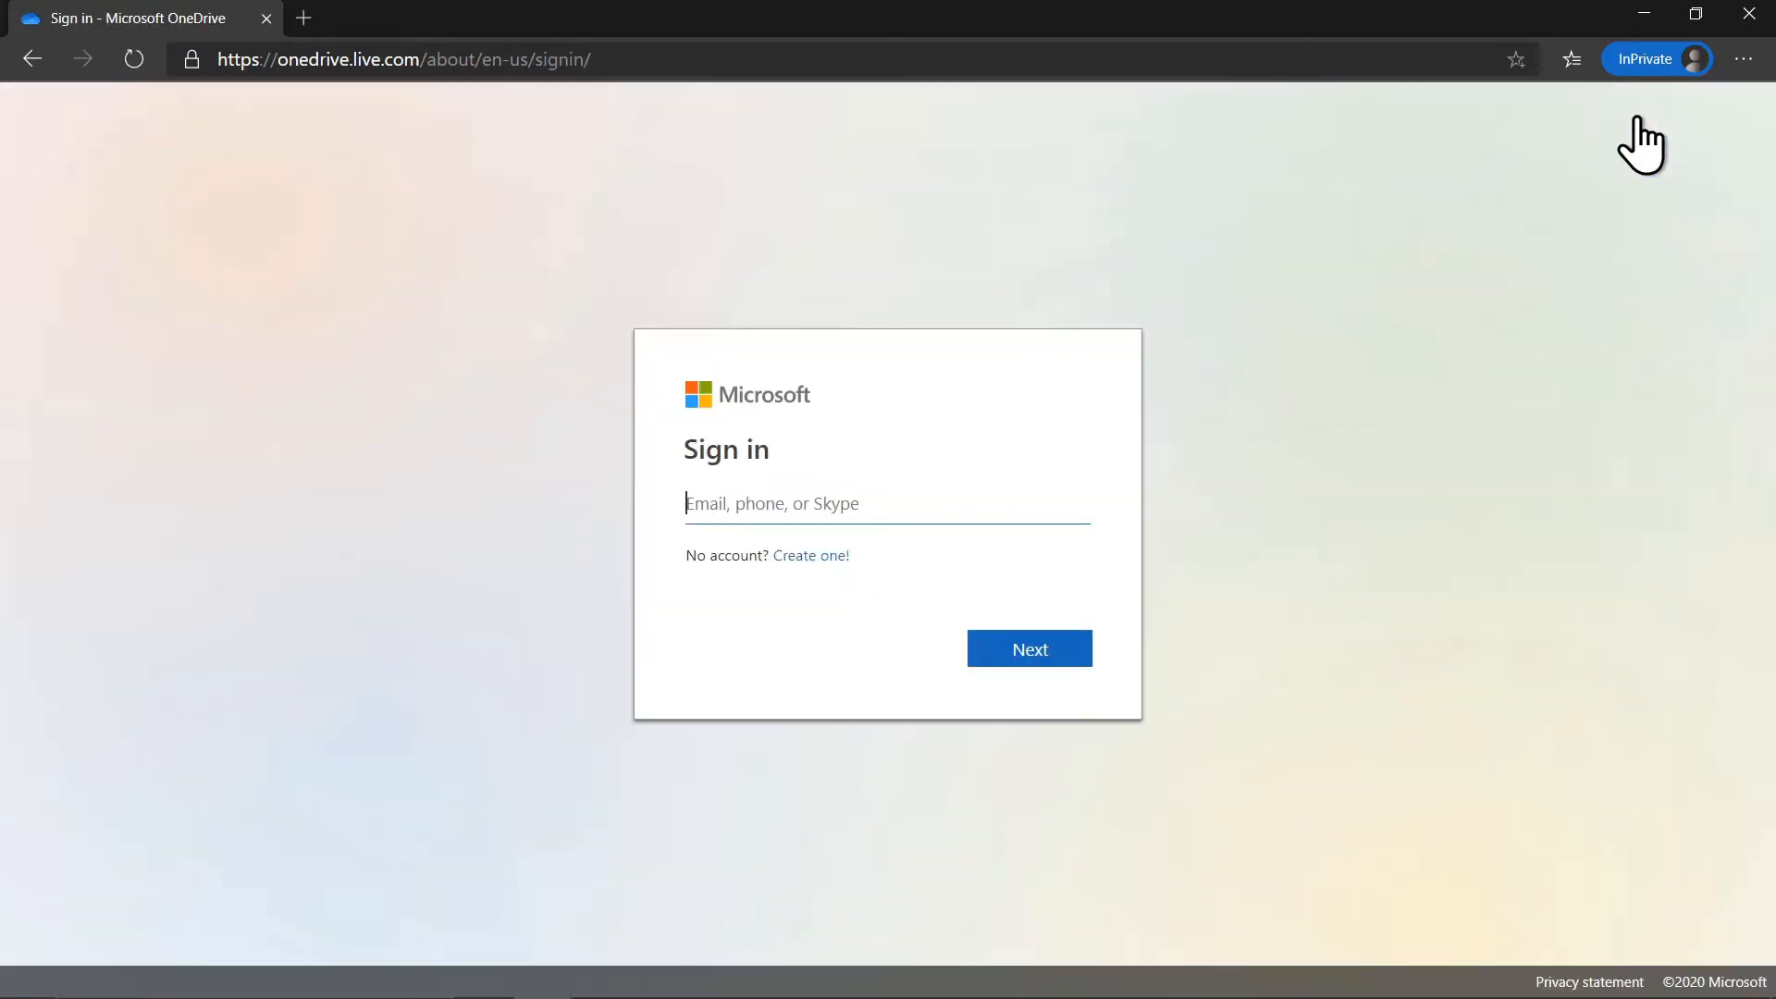
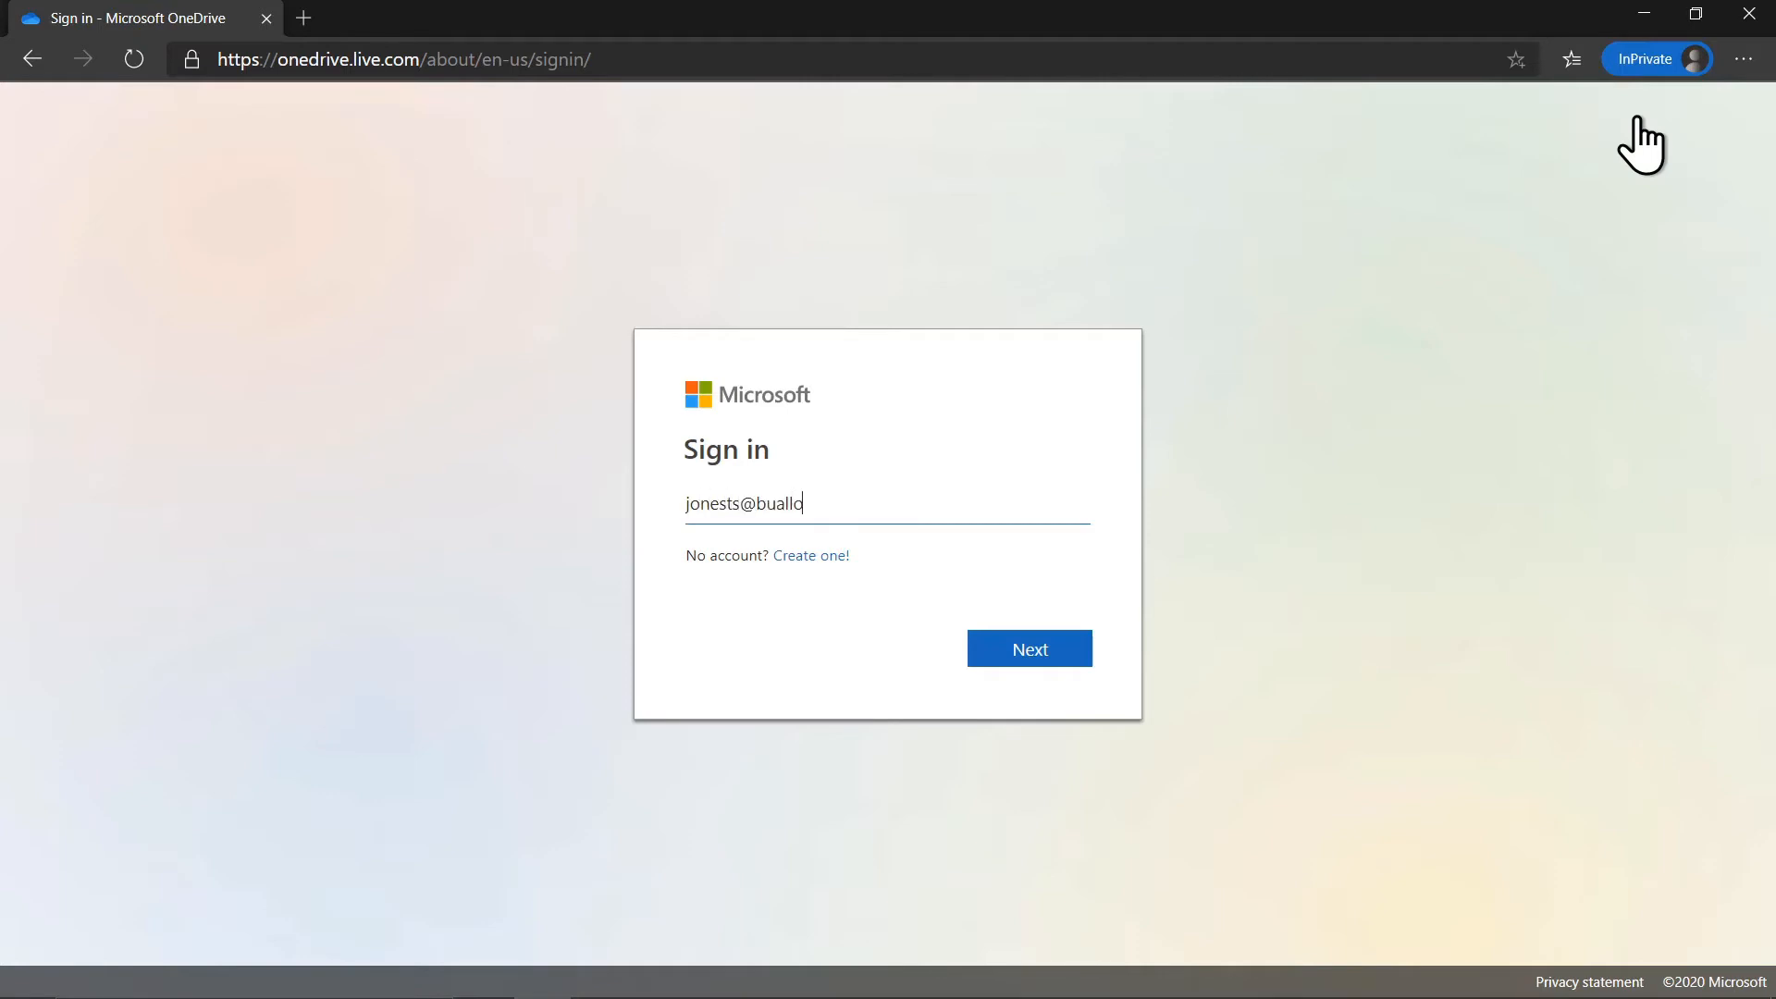
{"action": "key", "text": "ctrl+shift+Left"}
{"action": "key", "text": "Return"}
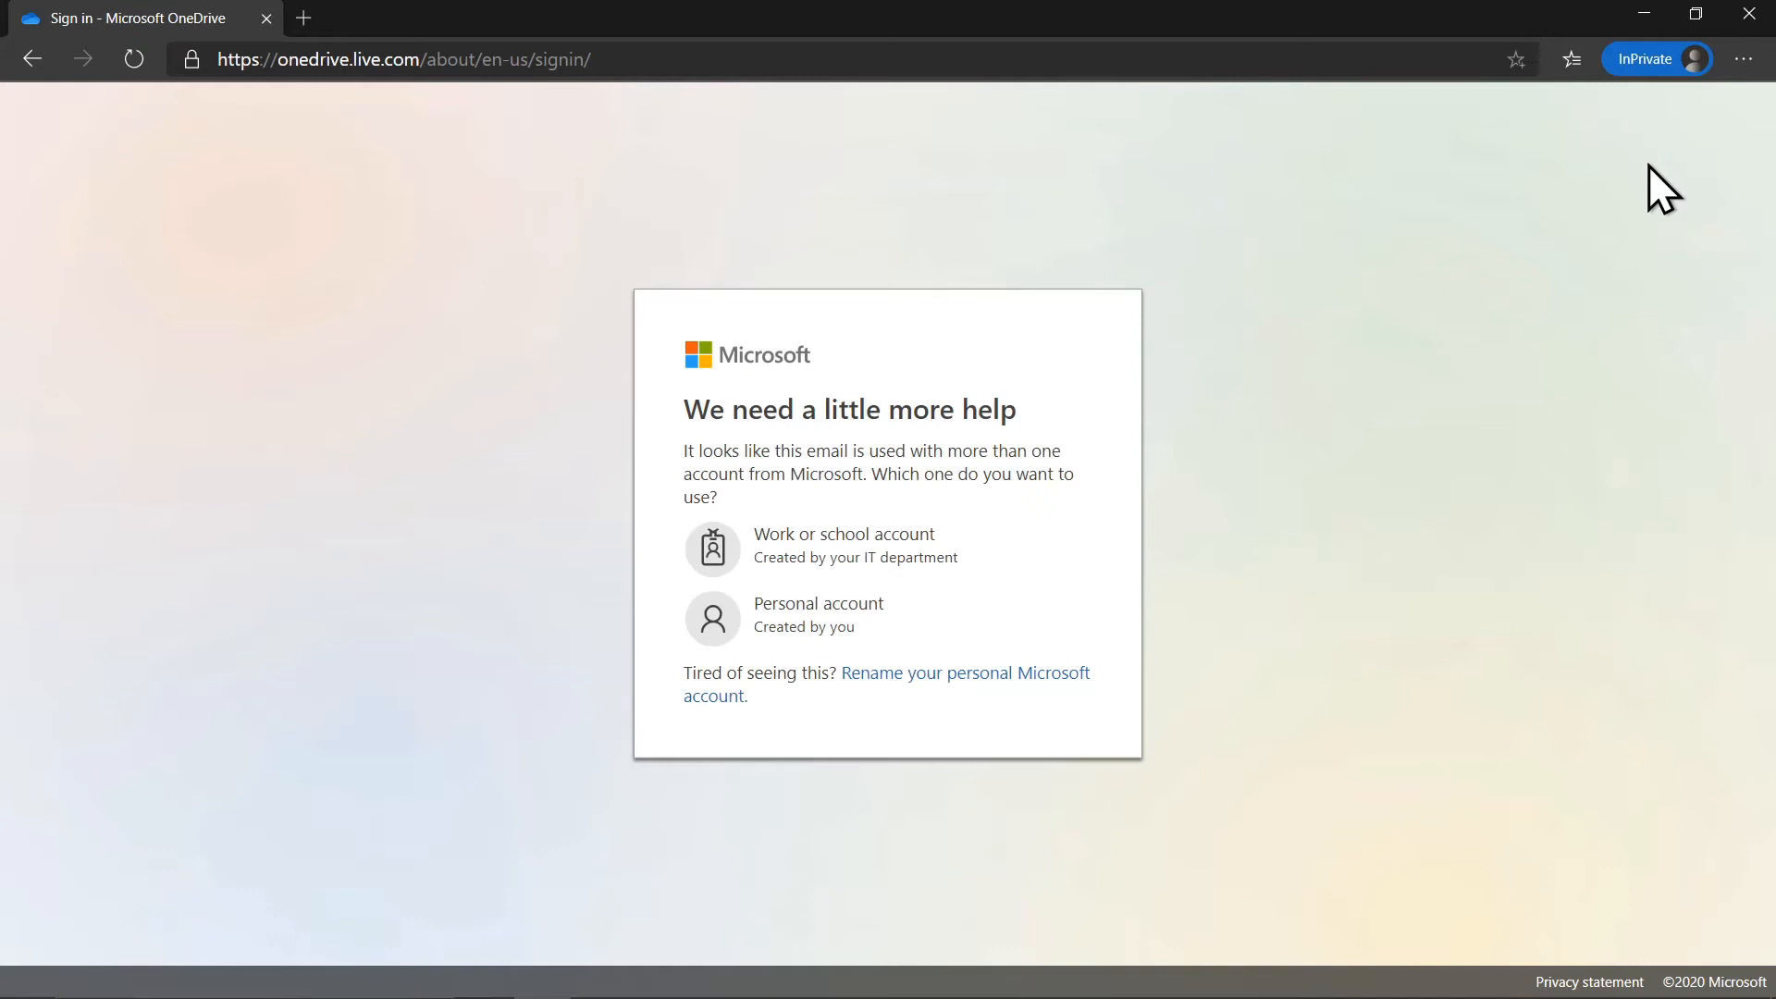
Sign in as a work or school account with the saved password, declining Stay signed in.
{"action": "left_click", "coordinate": [988, 553]}
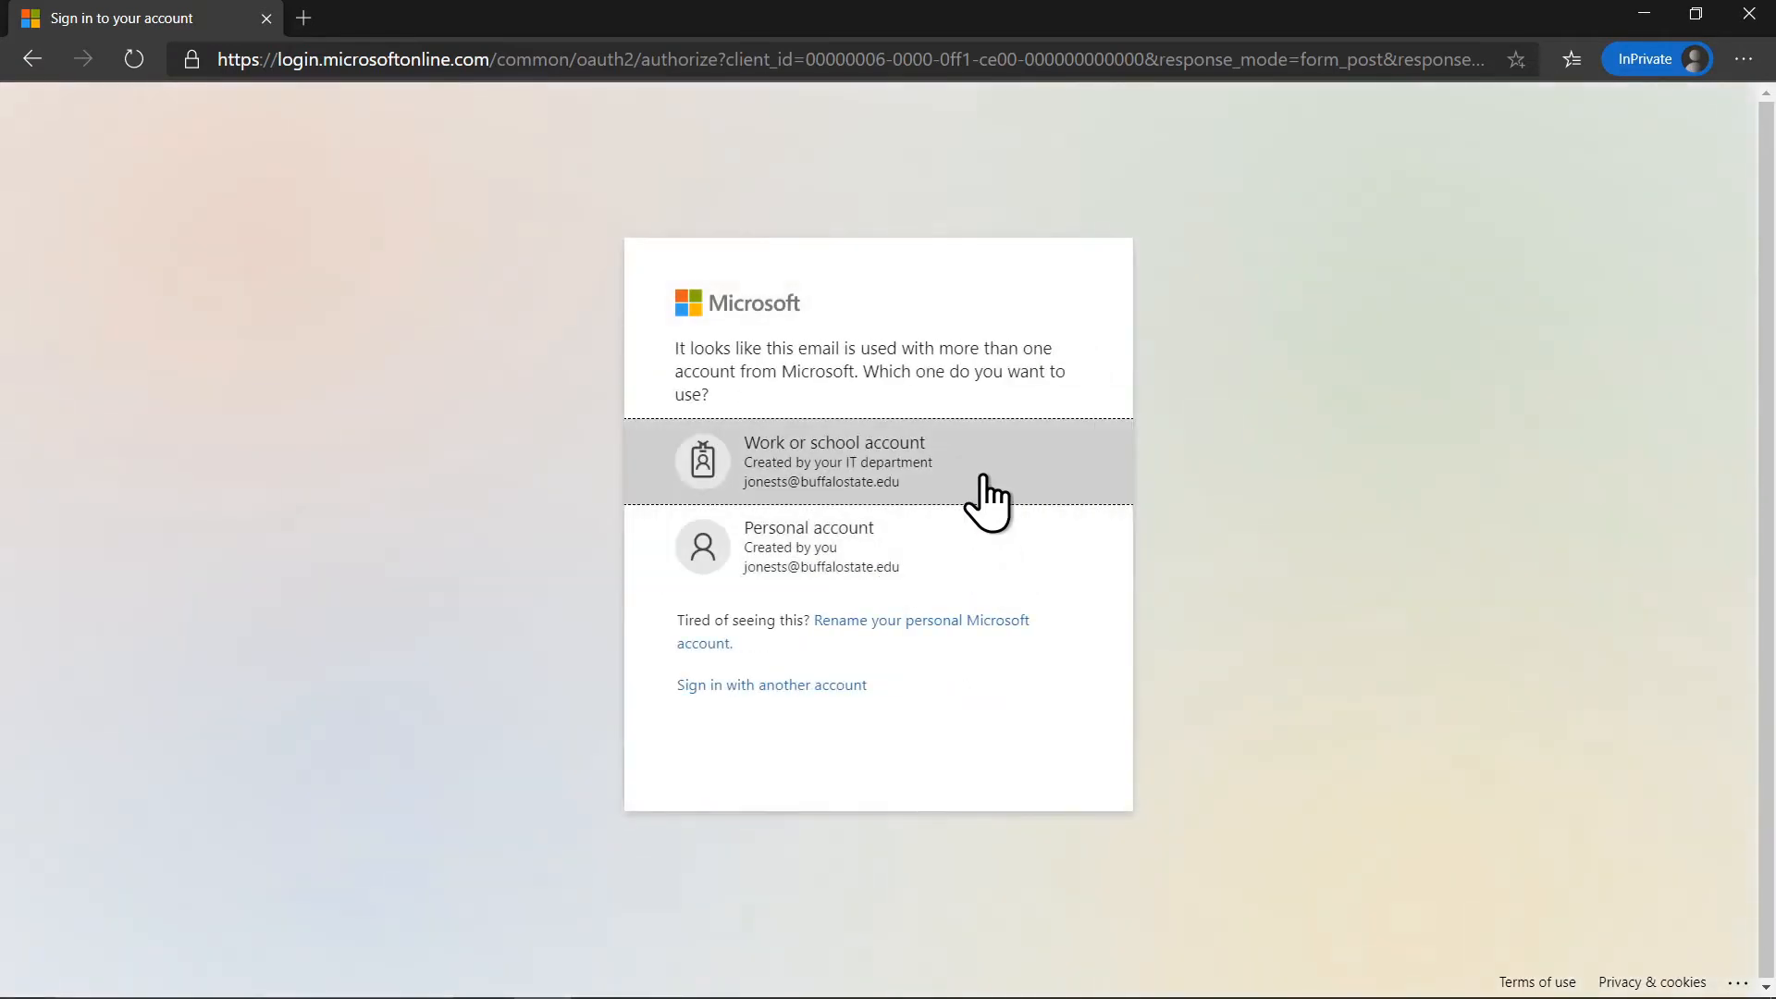
{"action": "left_click", "coordinate": [983, 475]}
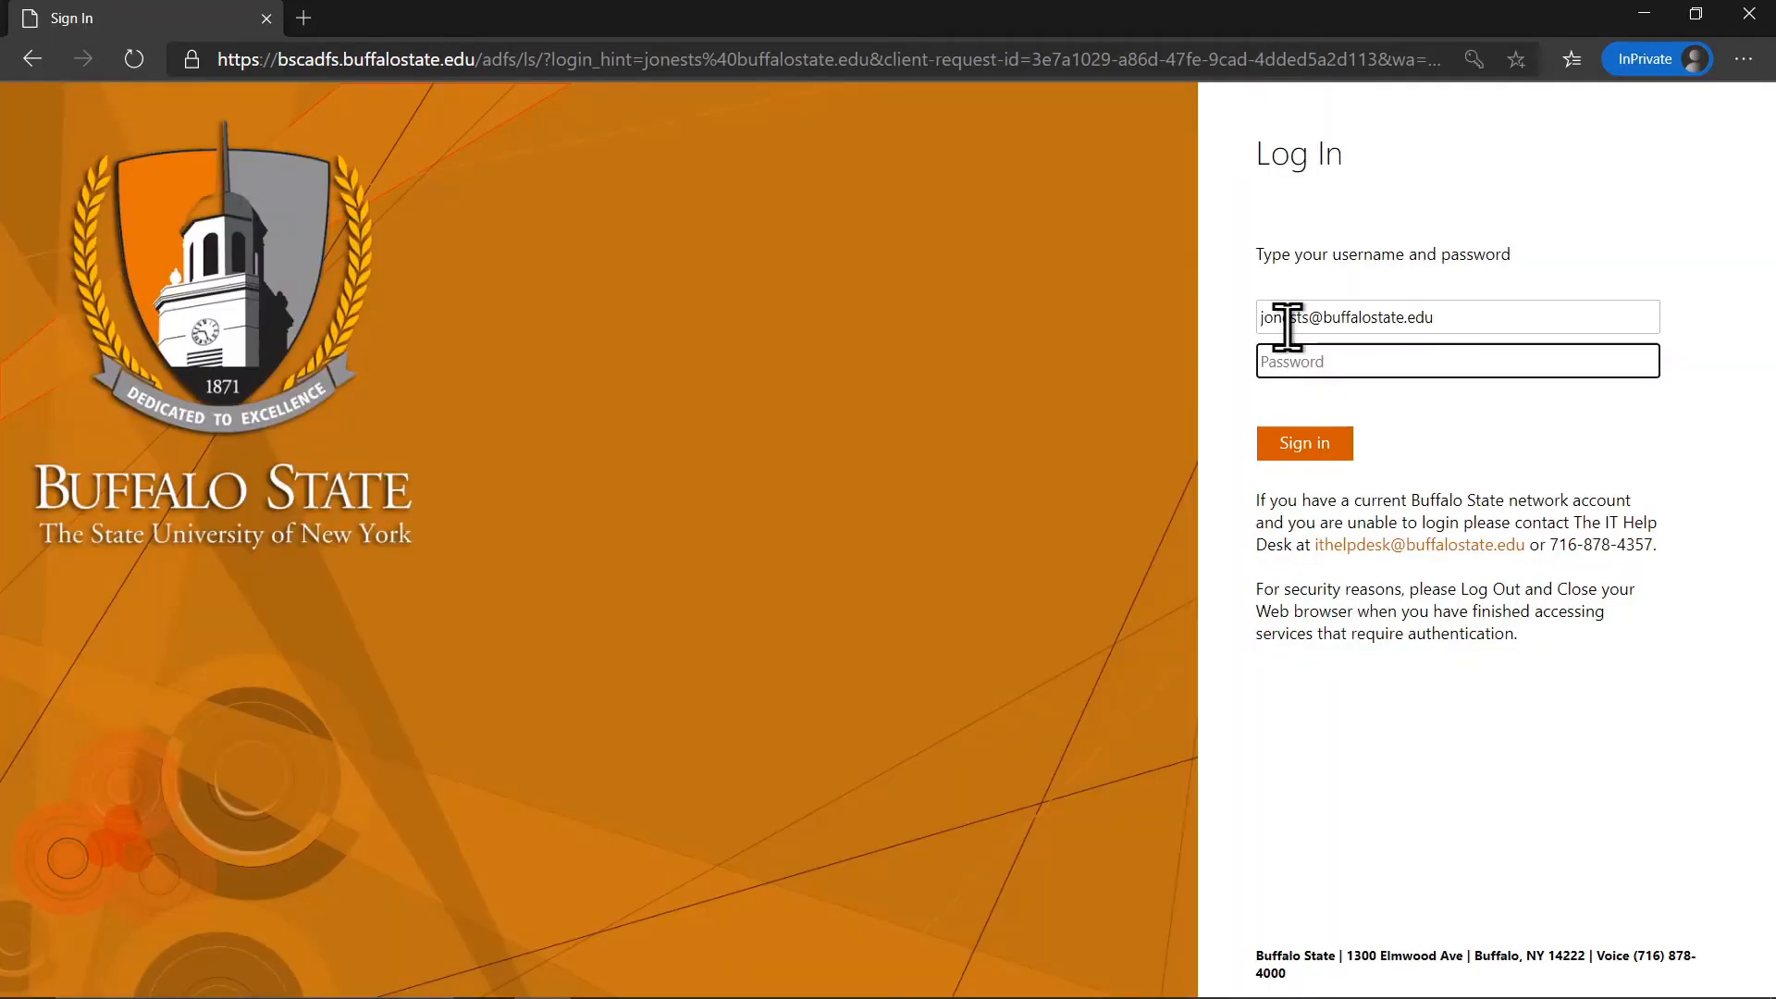
{"action": "left_click", "coordinate": [1416, 364]}
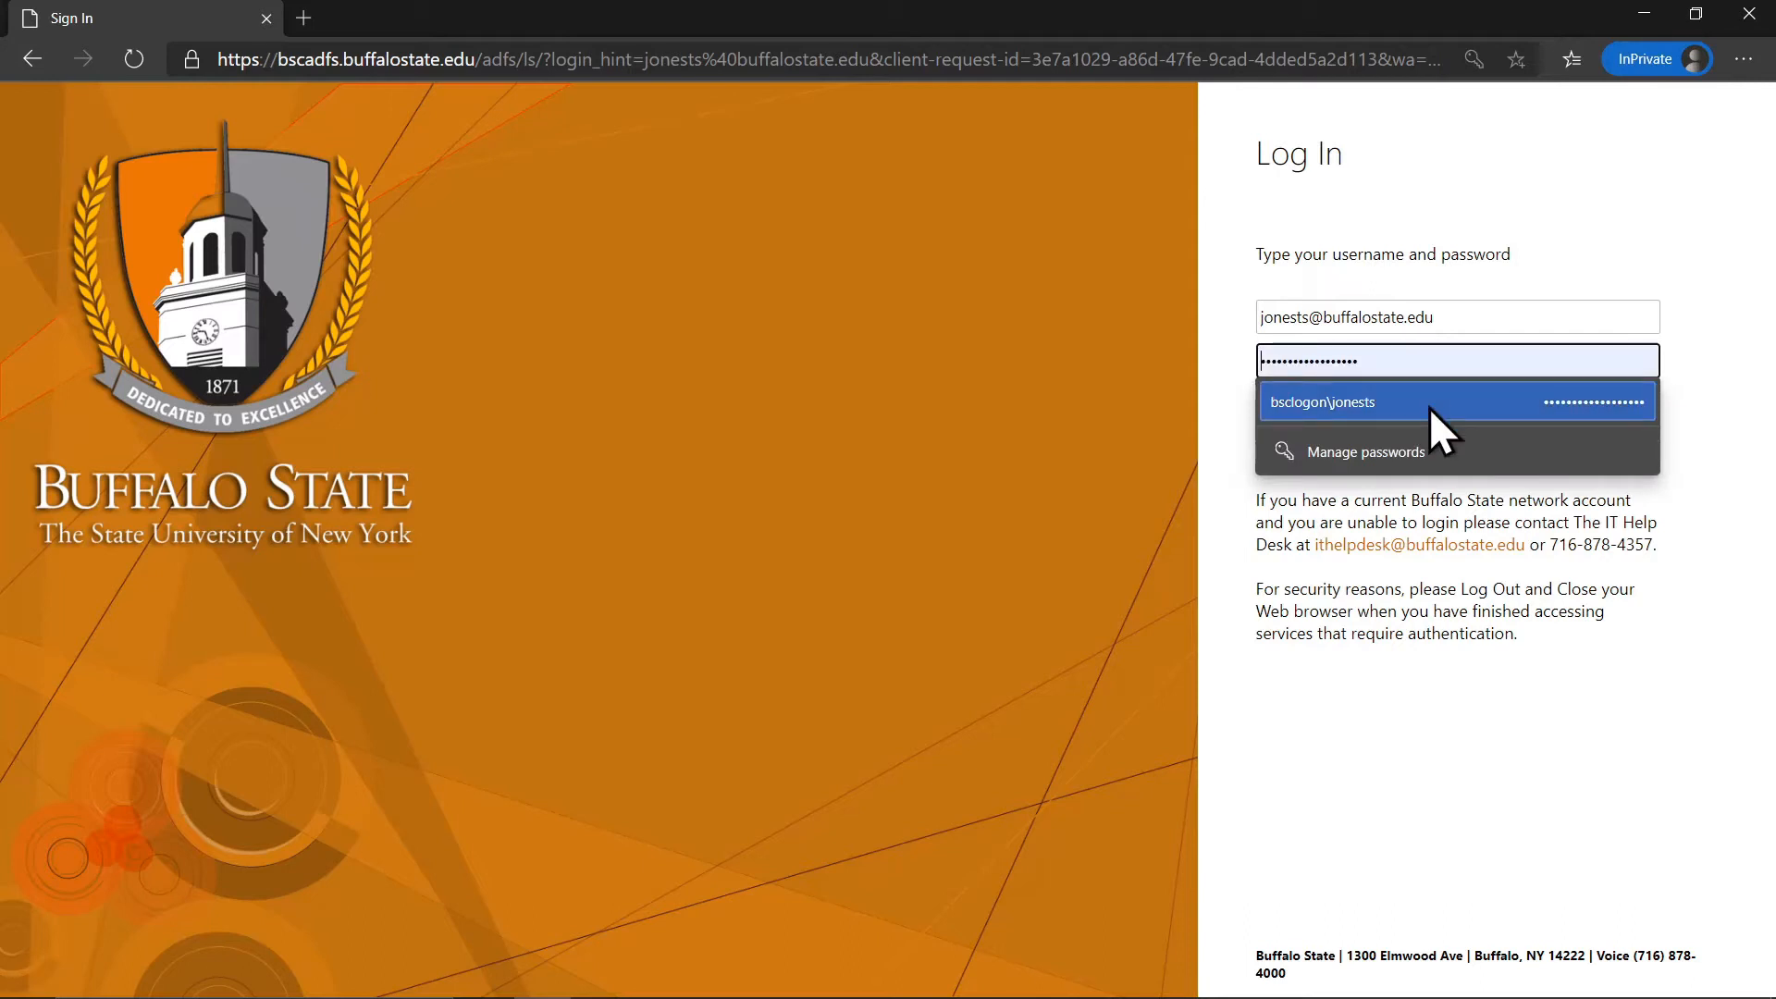
{"action": "left_click", "coordinate": [1429, 407]}
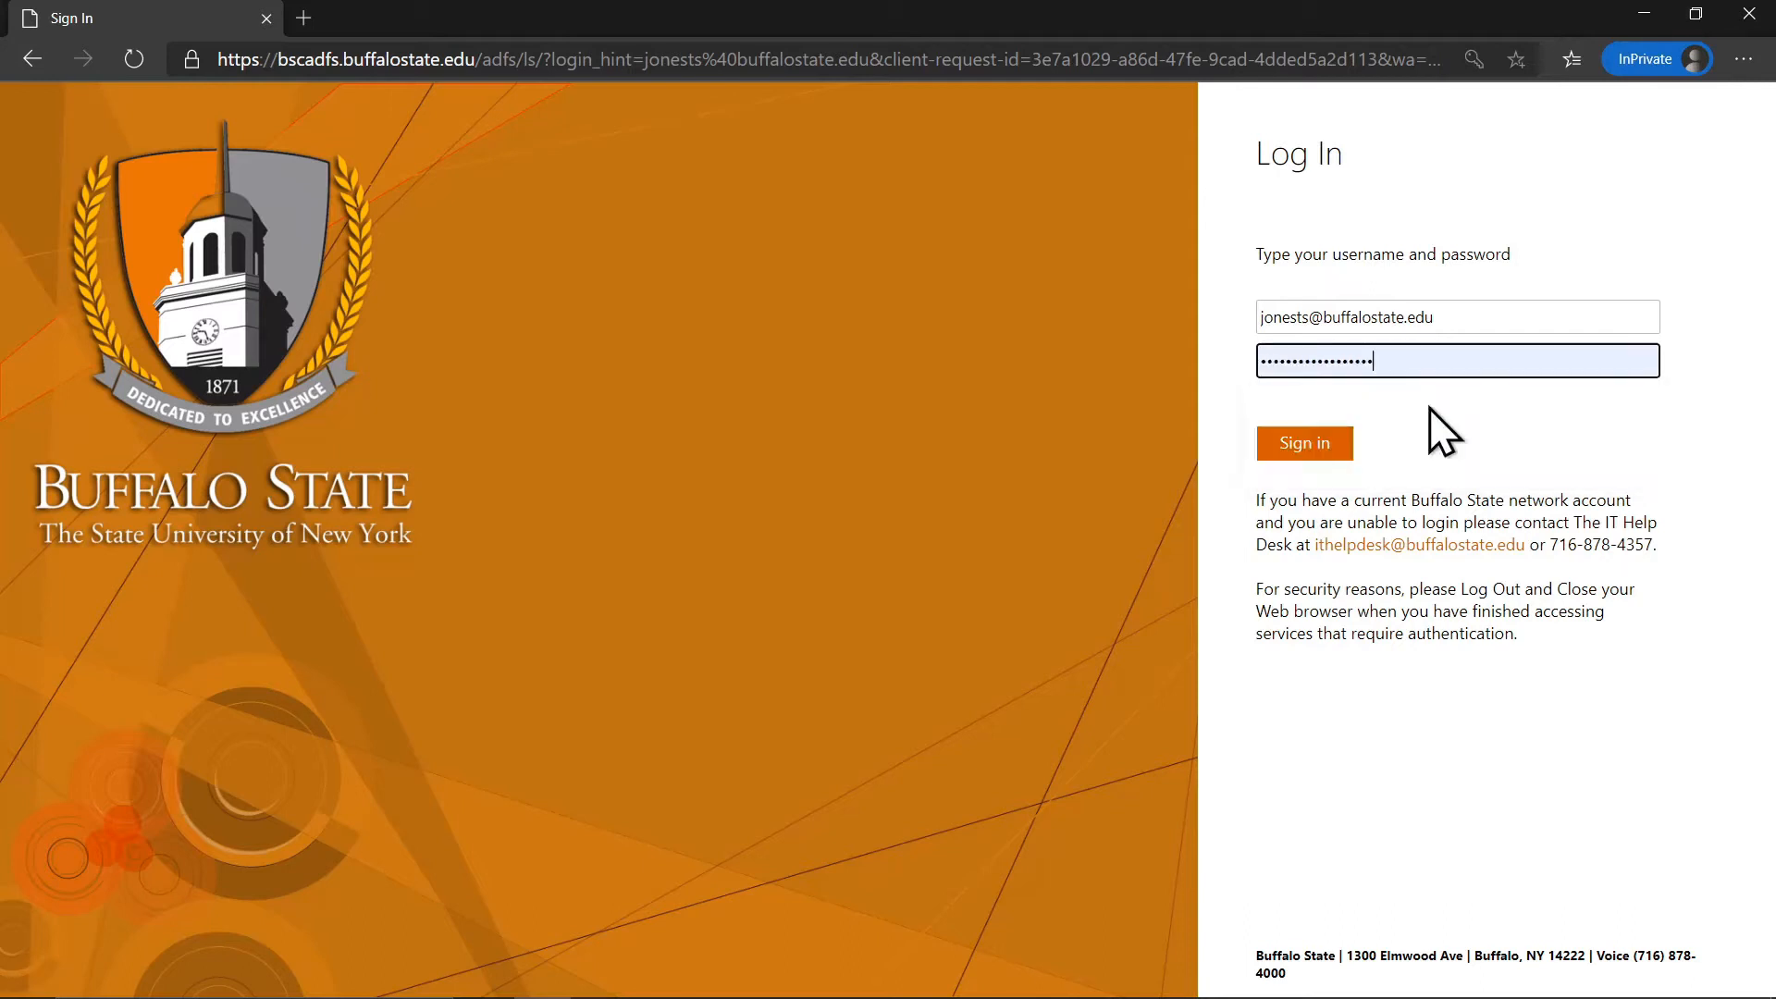
{"action": "left_click", "coordinate": [1336, 444]}
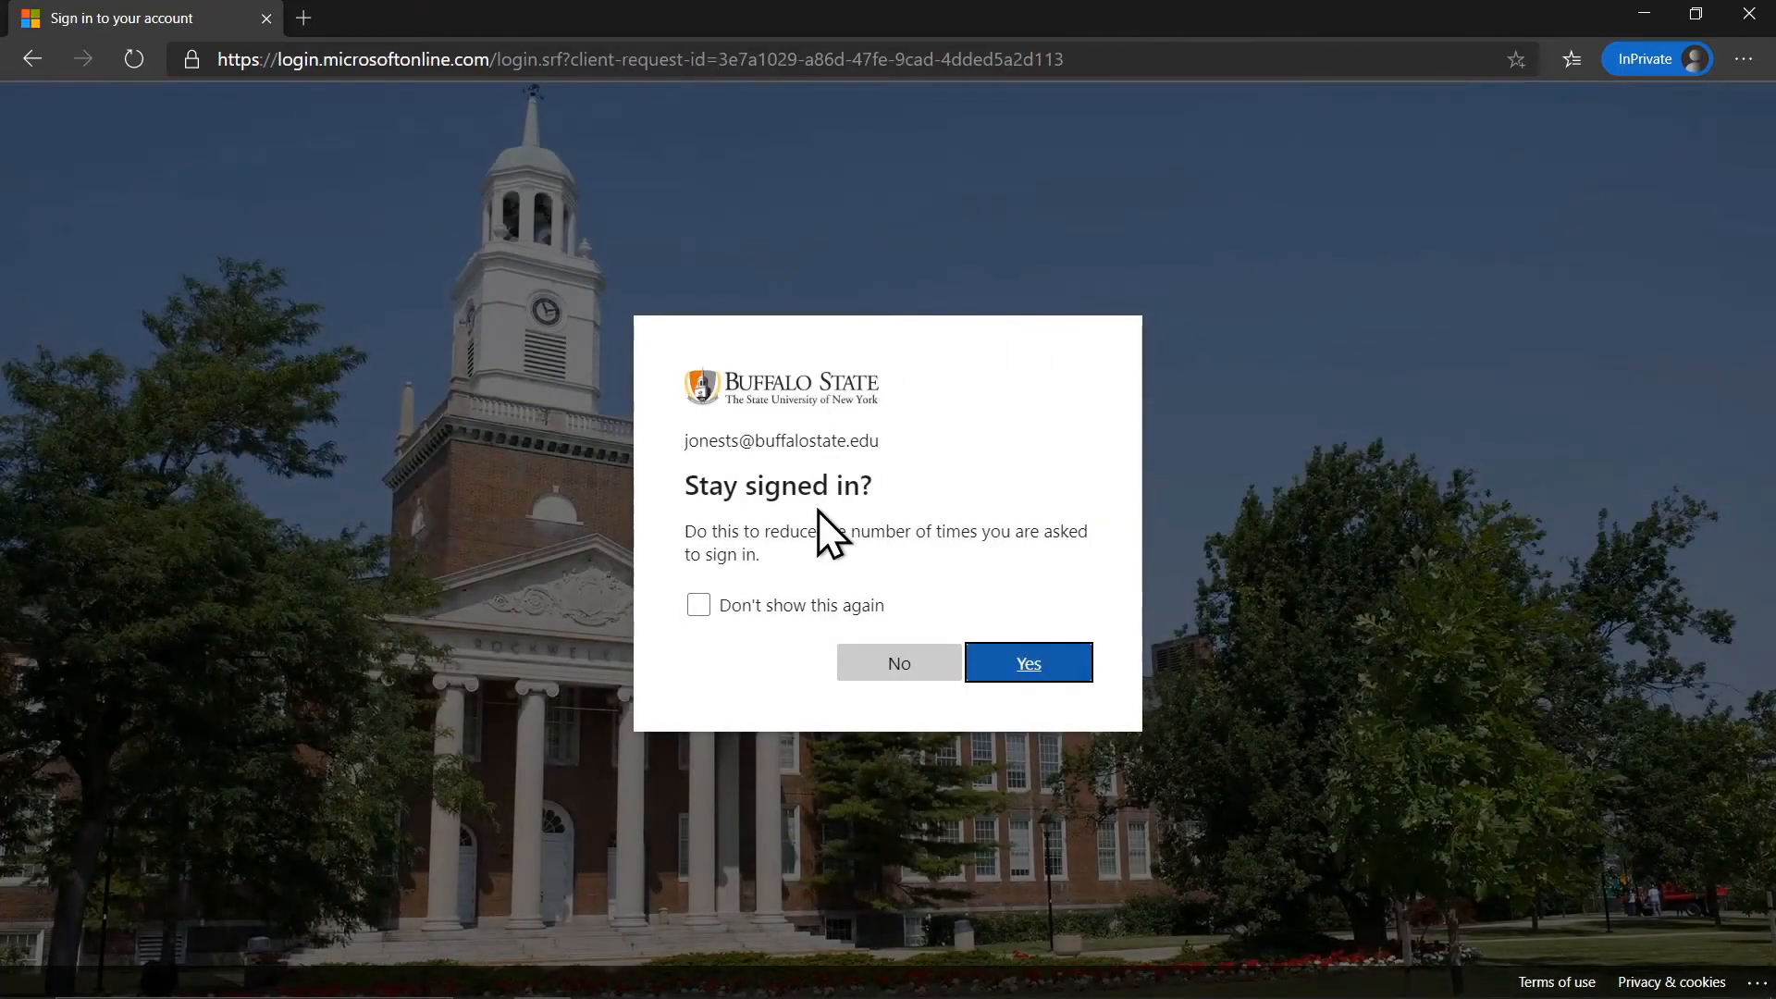
{"action": "left_click", "coordinate": [894, 670]}
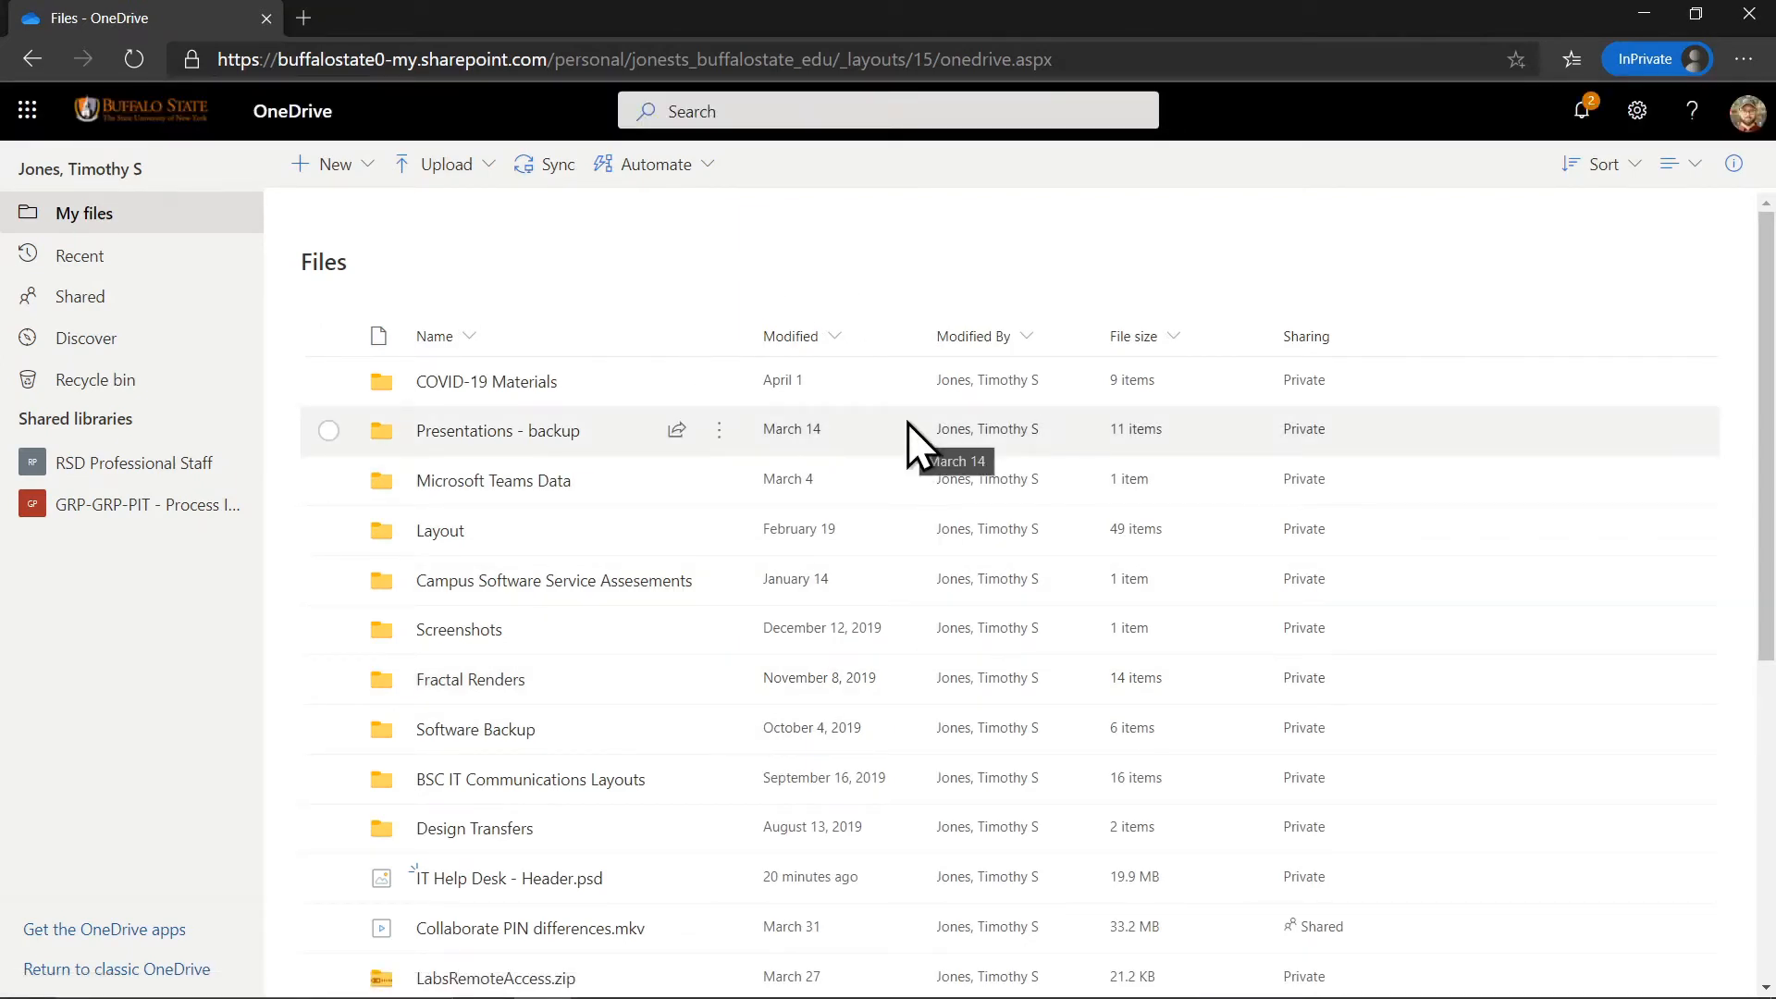
Dock the browser to the right and bring the PSD file out on the desktop.
{"action": "left_click_drag", "start_coordinate": [757, 15], "coordinate": [1775, 203]}
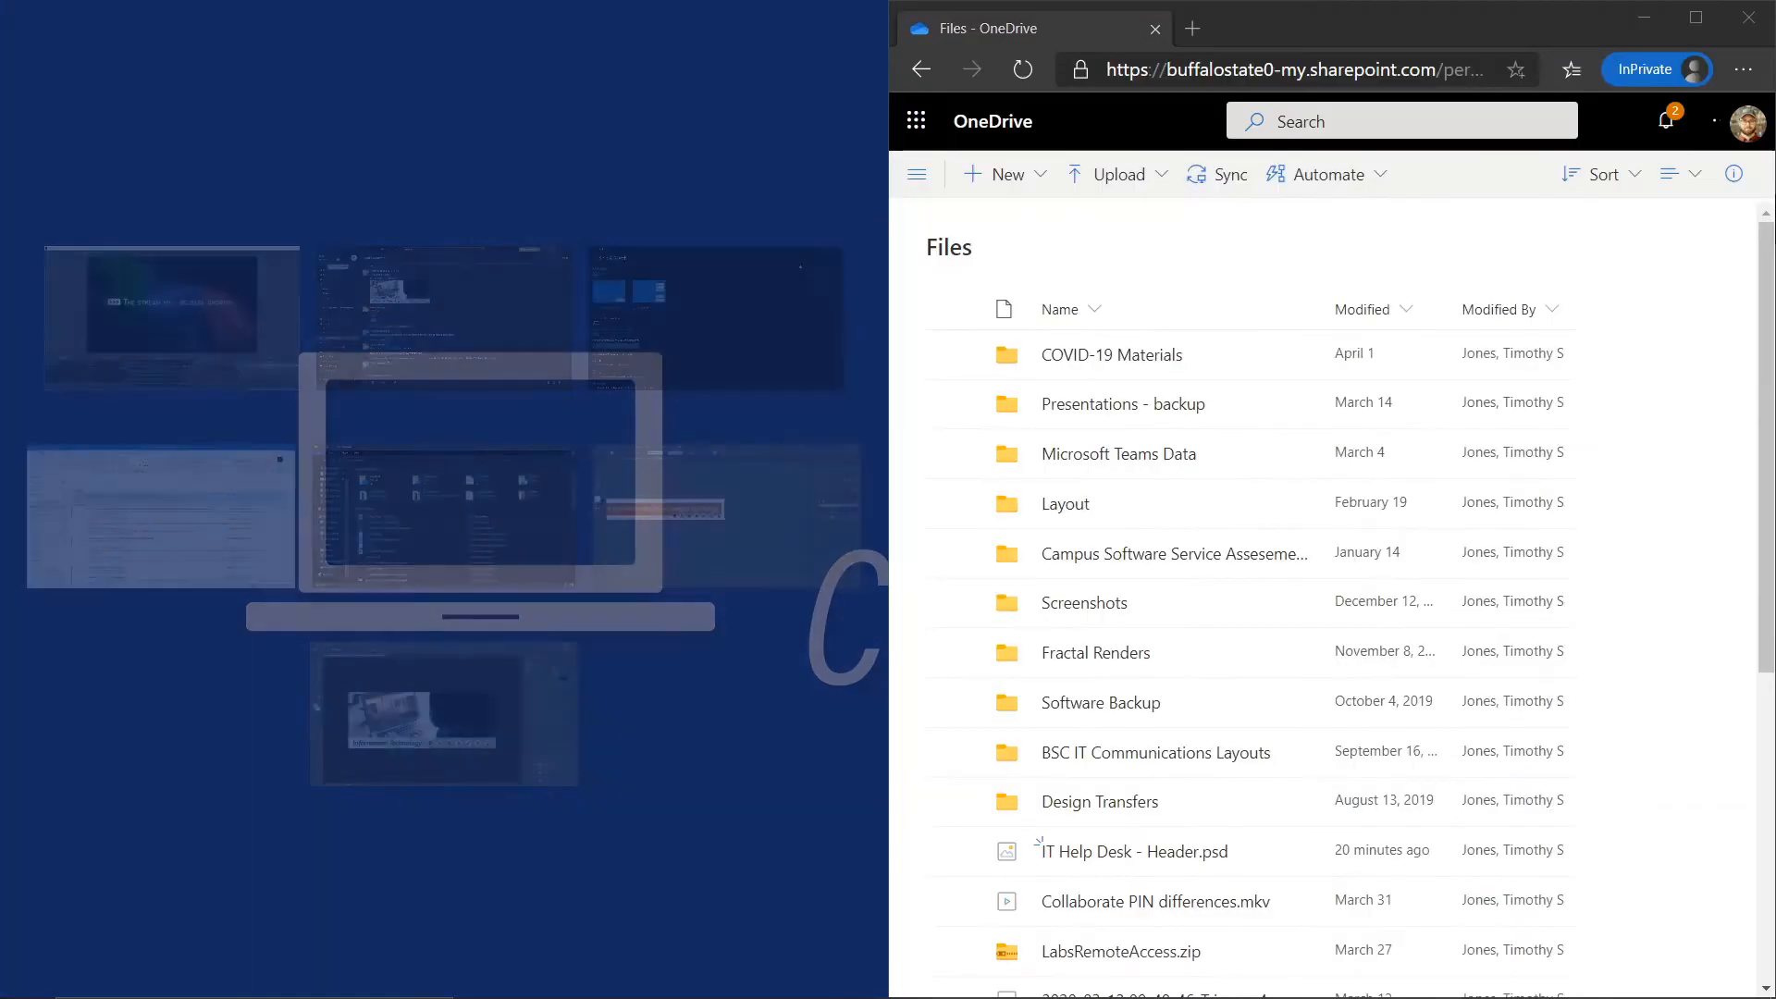
{"action": "left_click", "coordinate": [613, 76]}
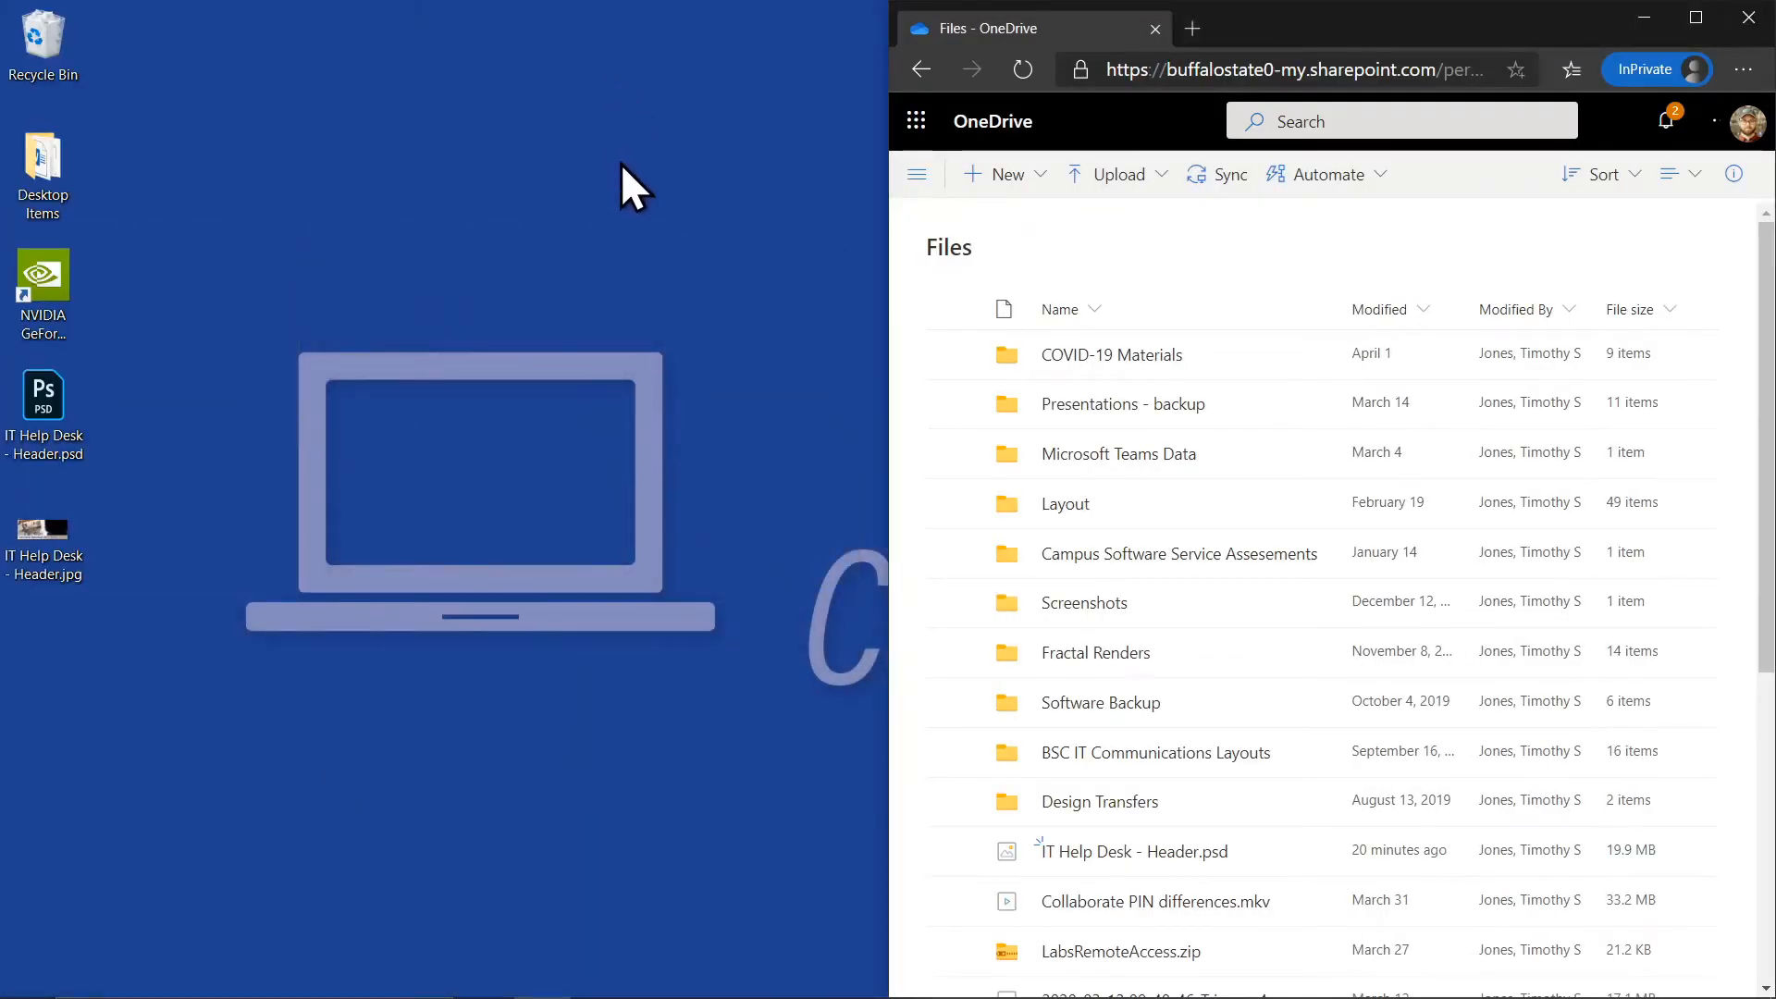
{"action": "left_click_drag", "start_coordinate": [35, 384], "coordinate": [477, 282]}
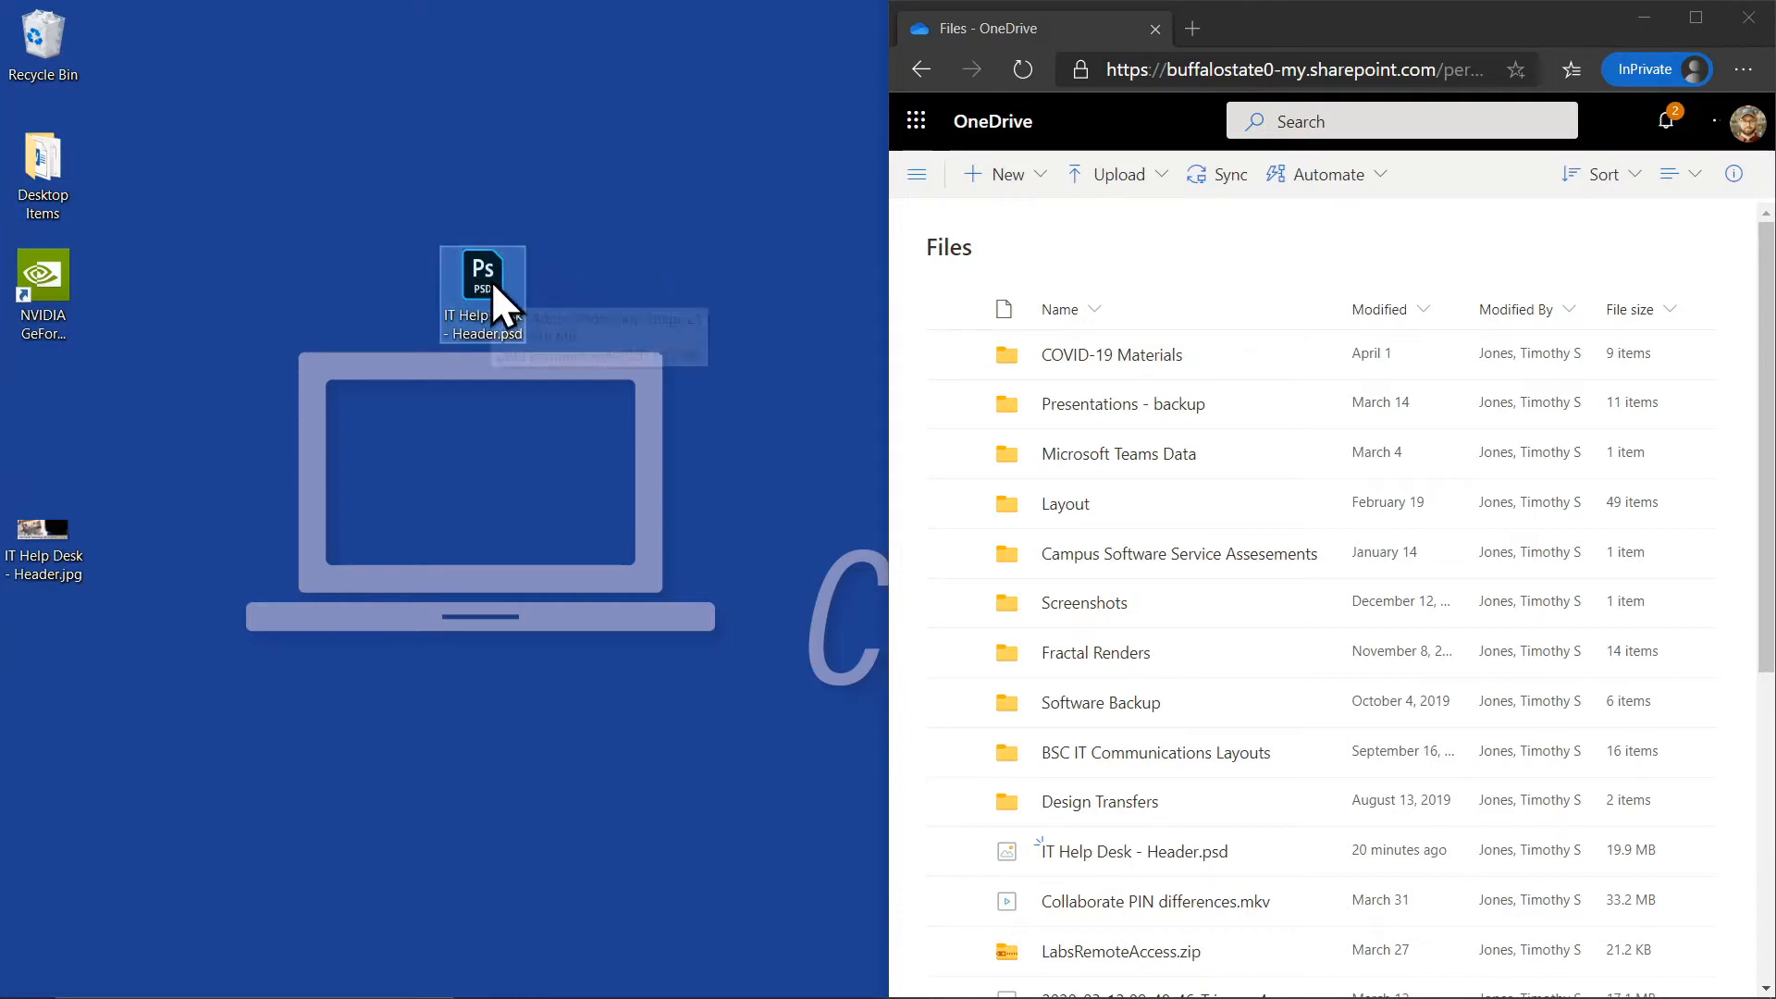
Drop IT Help Desk - Header.psd into COVID-19 Materials and view the maximized upload progress.
{"action": "left_click_drag", "start_coordinate": [491, 280], "coordinate": [1246, 298]}
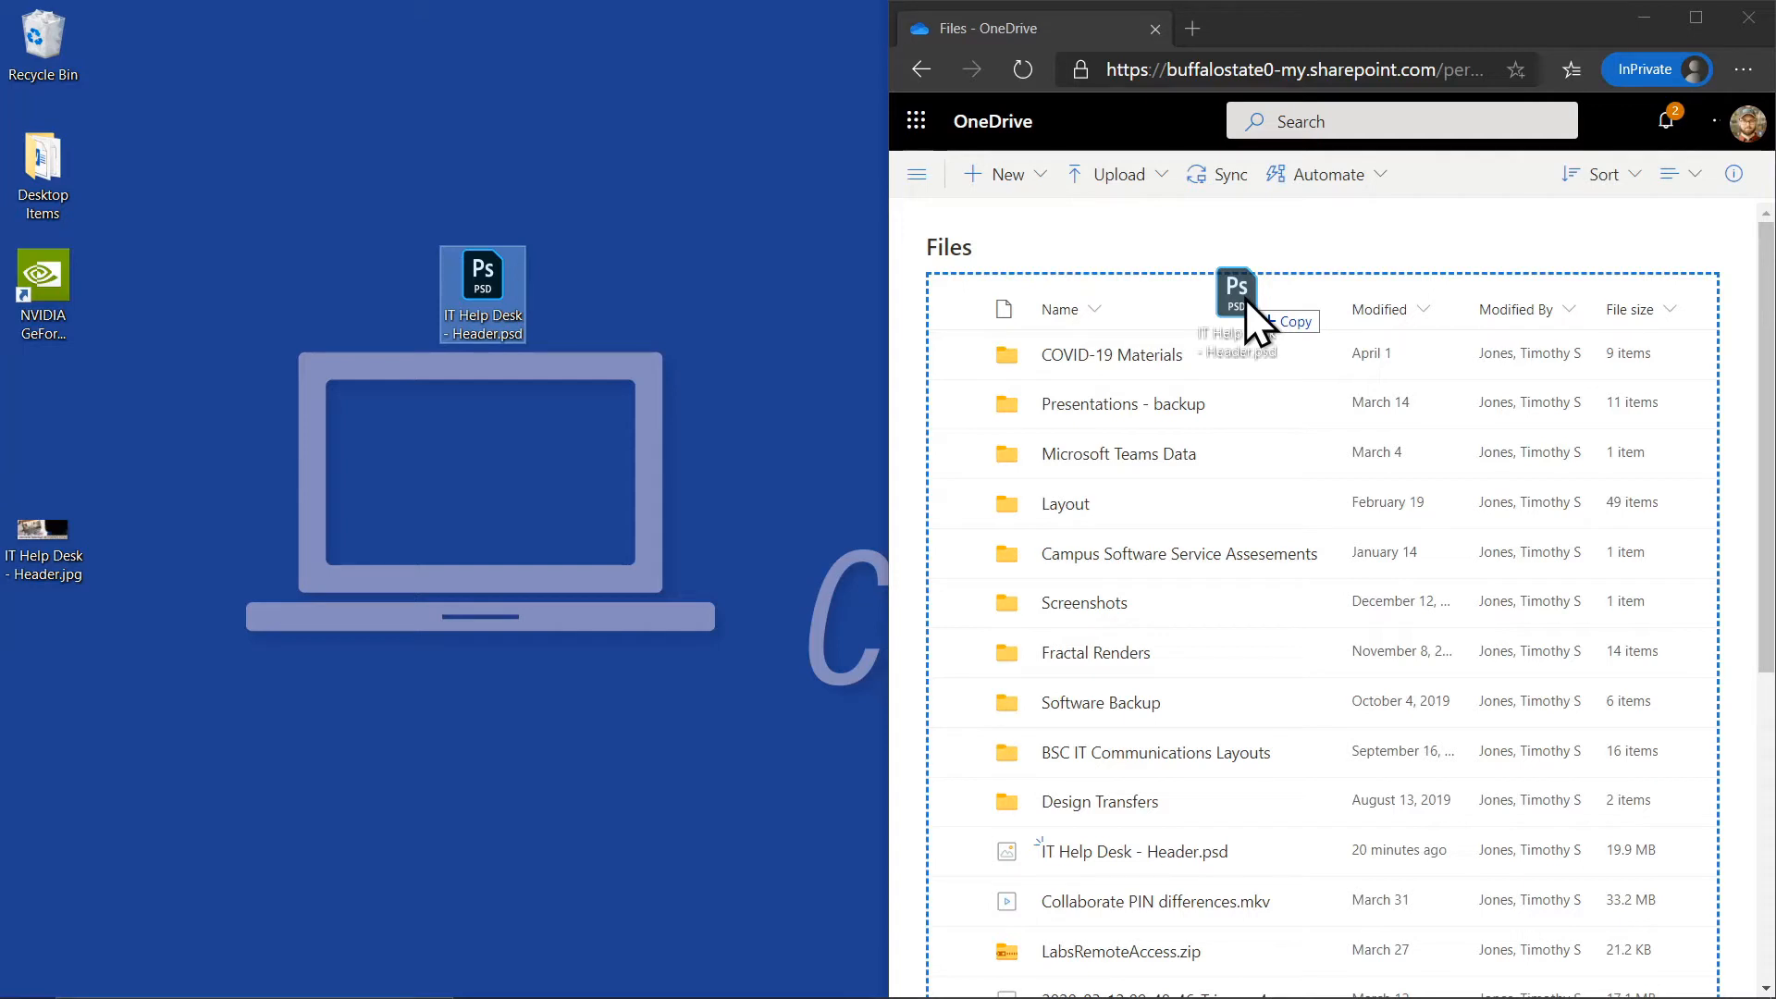
{"action": "left_click_drag", "start_coordinate": [1245, 298], "coordinate": [1214, 350]}
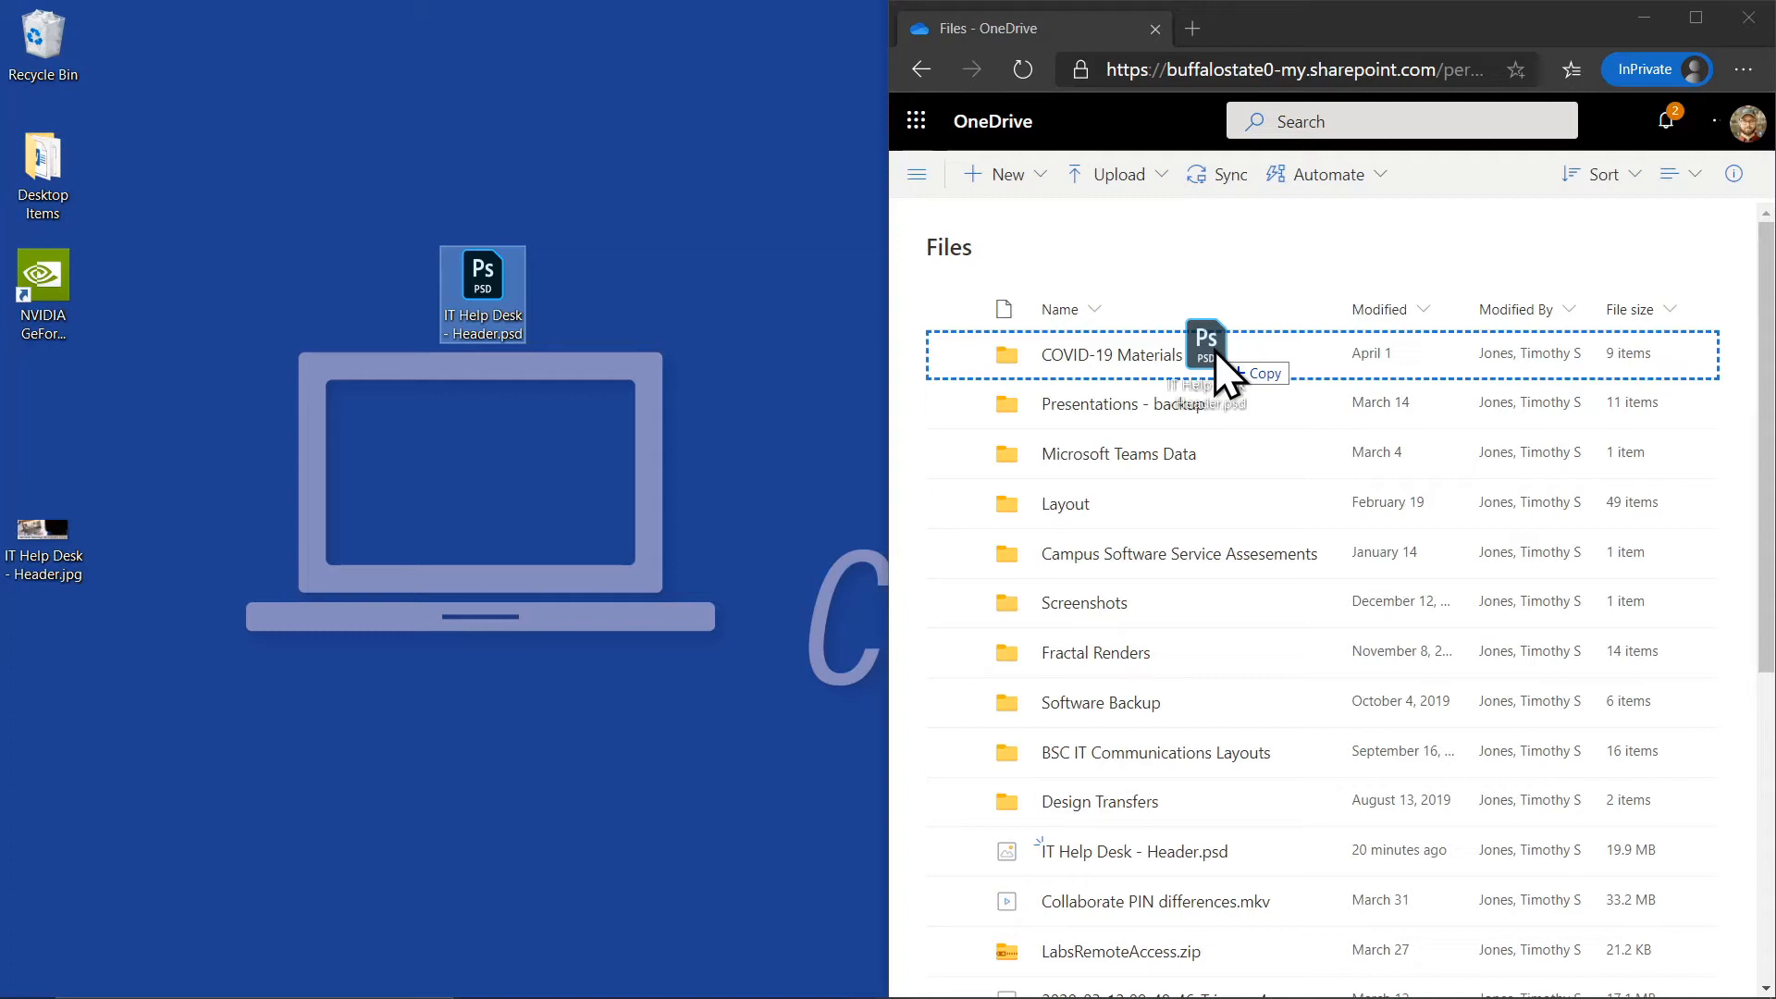
{"action": "left_click_drag", "start_coordinate": [1214, 352], "coordinate": [1213, 352]}
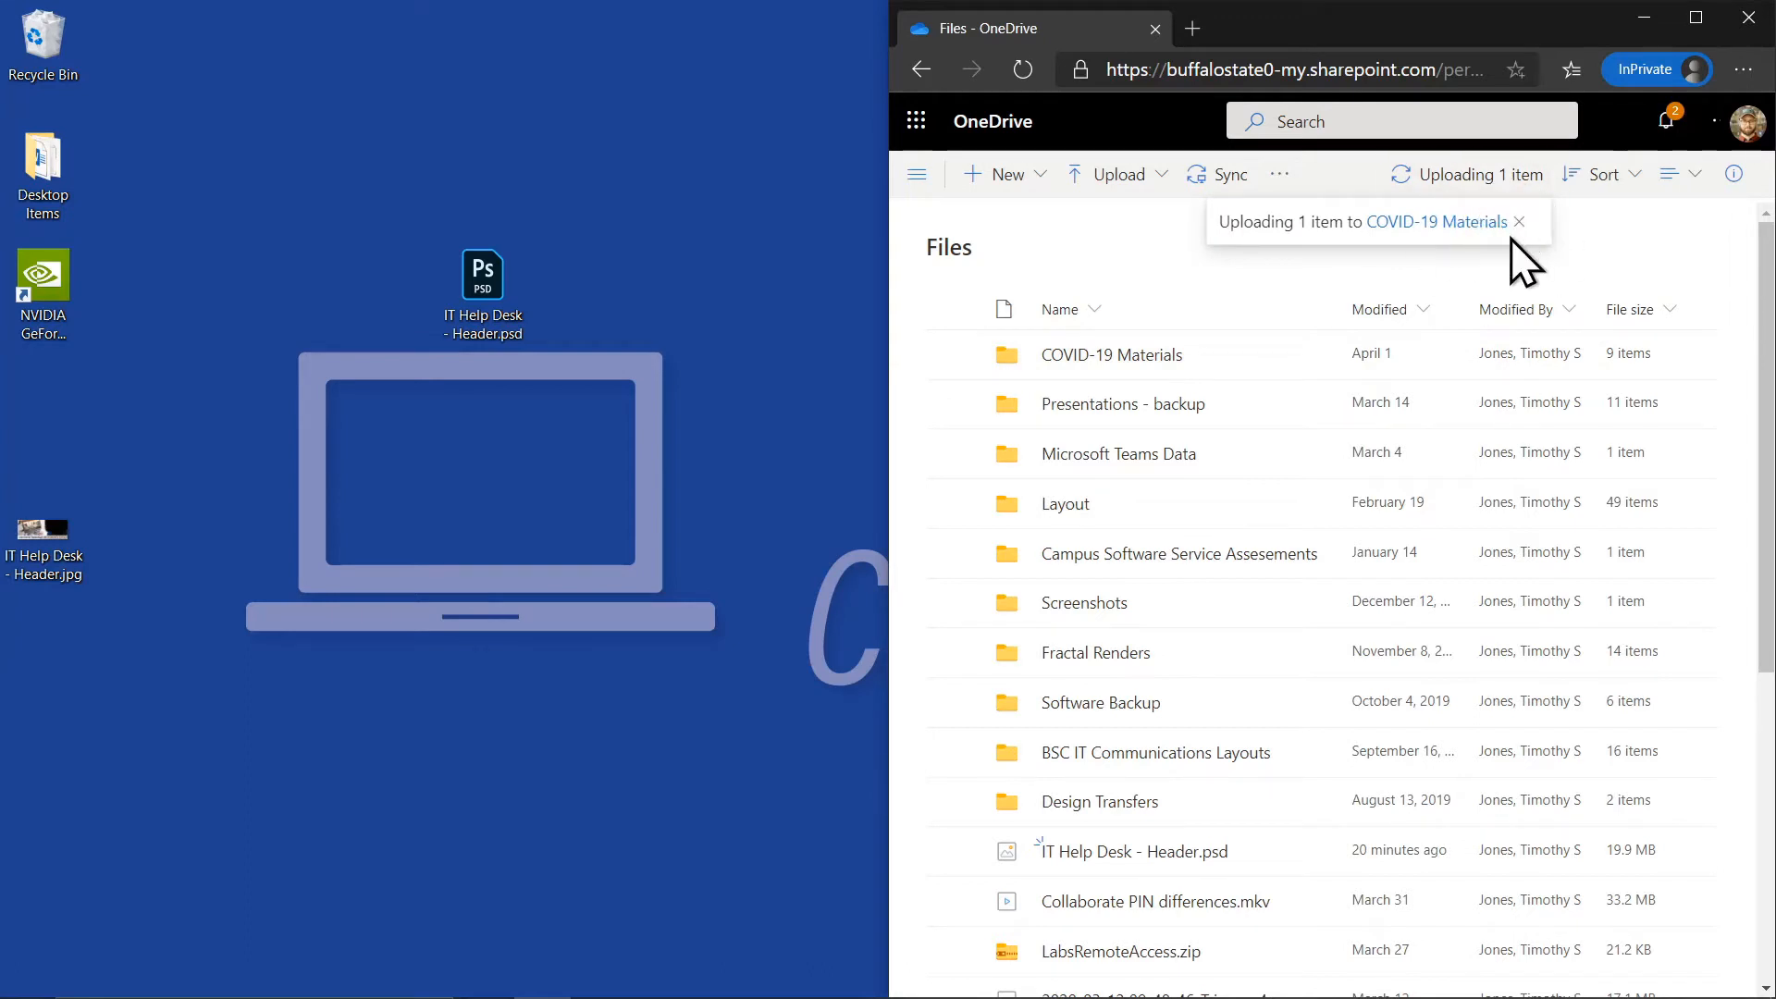
{"action": "left_click", "coordinate": [1696, 18]}
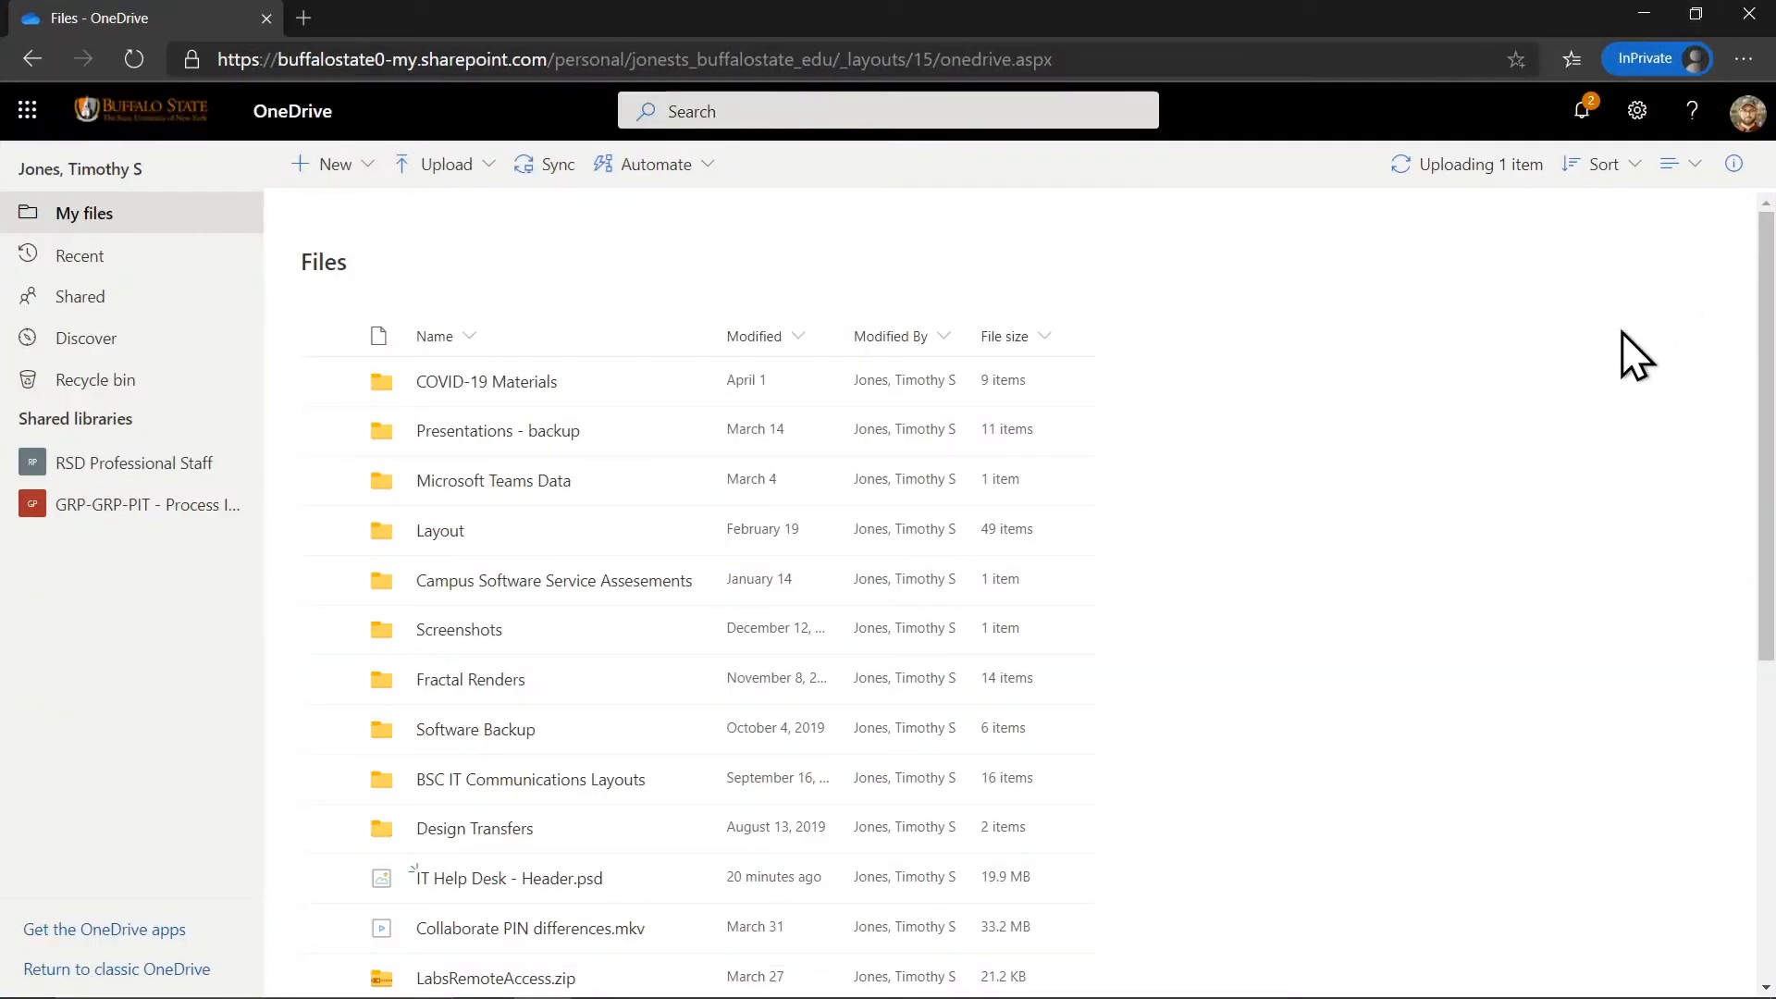
{"action": "left_click", "coordinate": [1477, 175]}
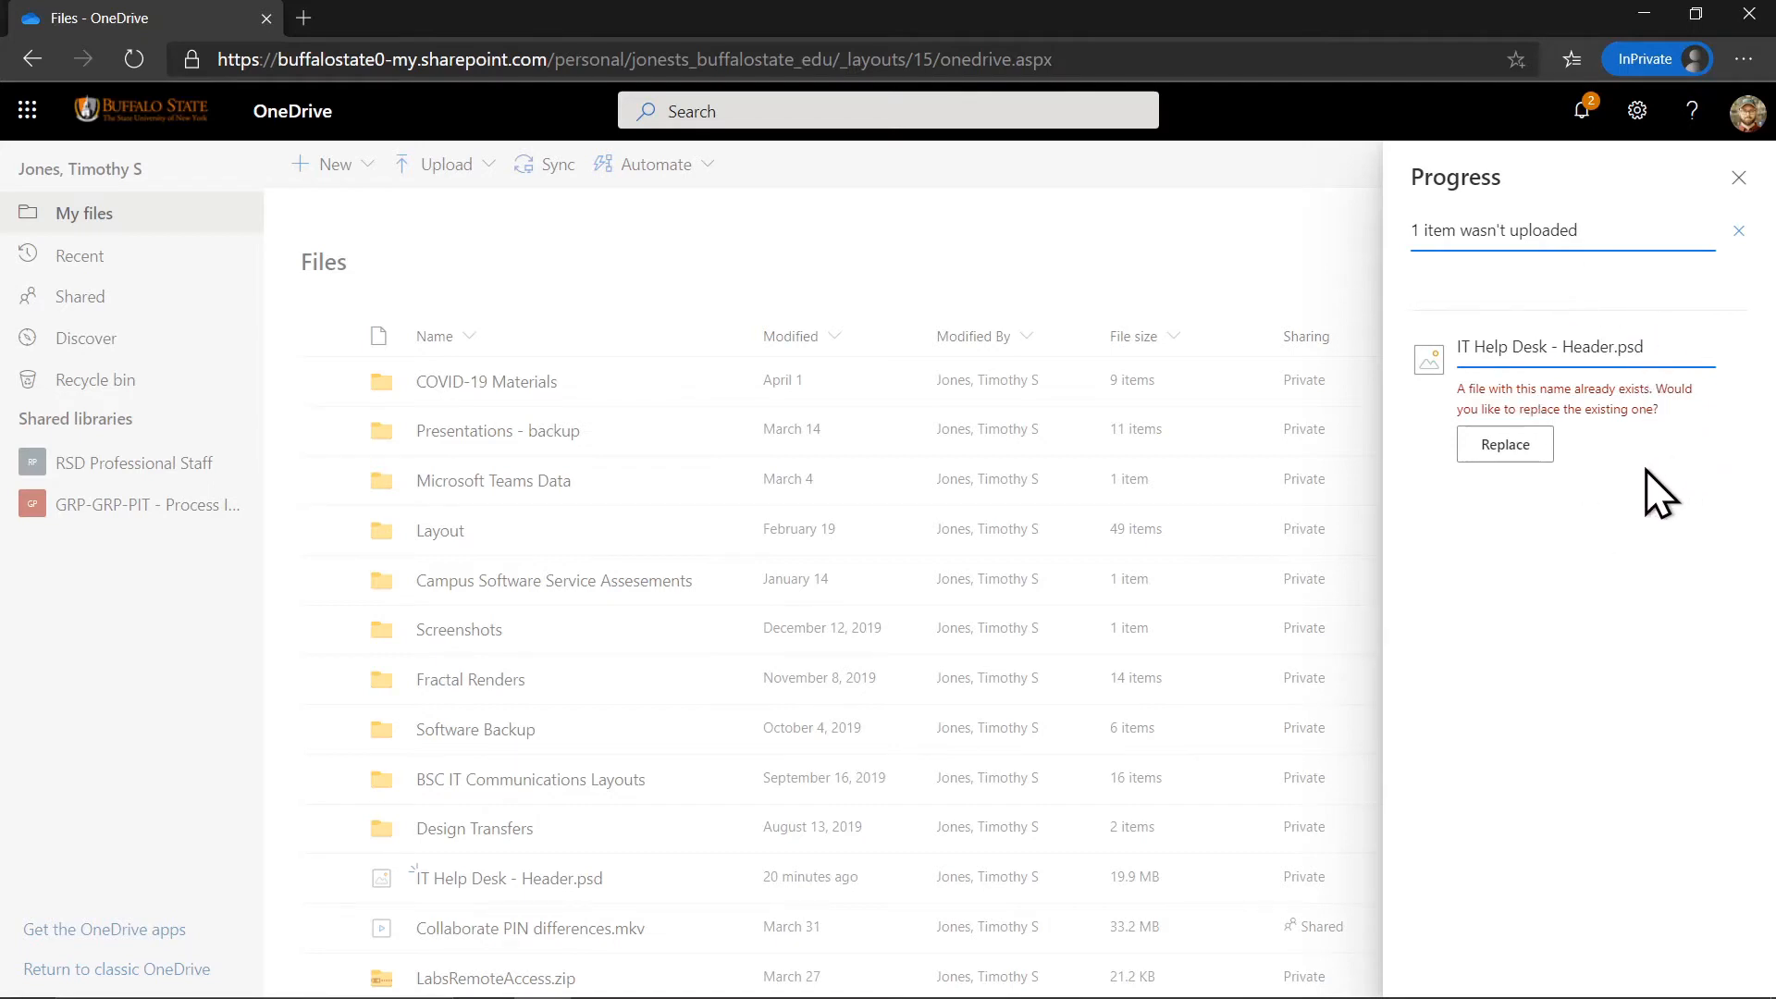
Replace the existing IT Help Desk - Header.psd with the newly uploaded copy.
{"action": "left_click", "coordinate": [1505, 446]}
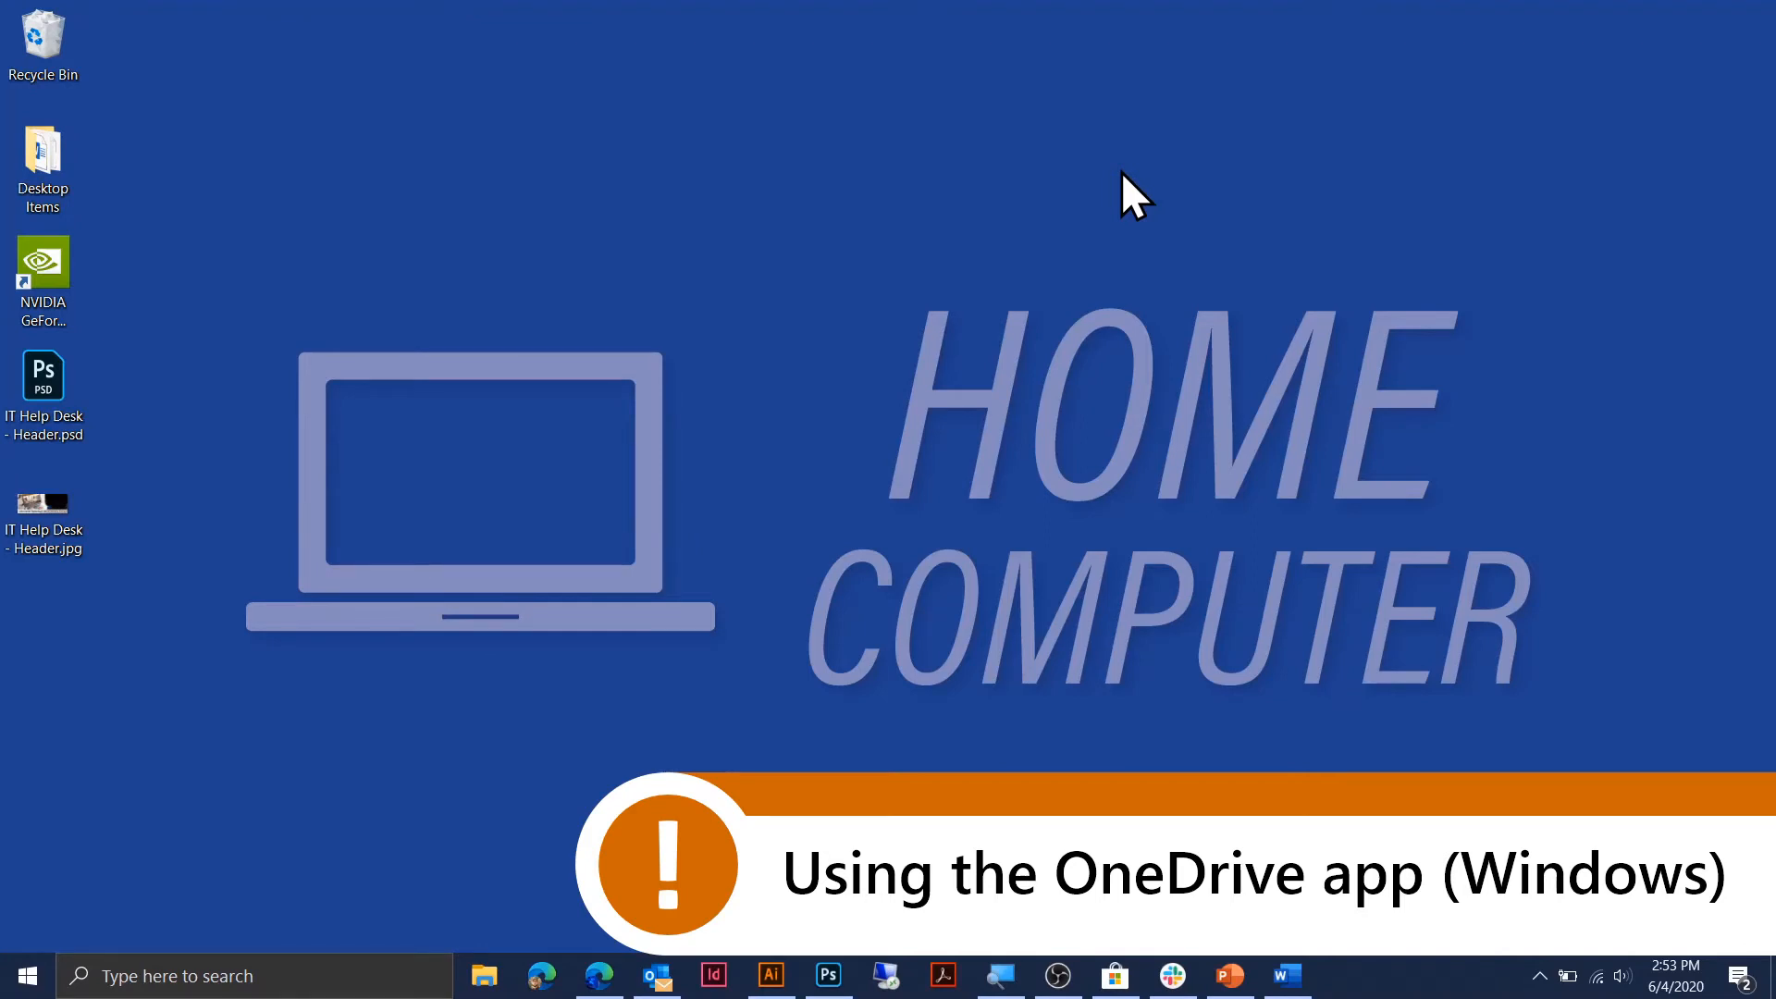
Search for 'onedrive' and launch the OneDrive app.
{"action": "left_click", "coordinate": [29, 979]}
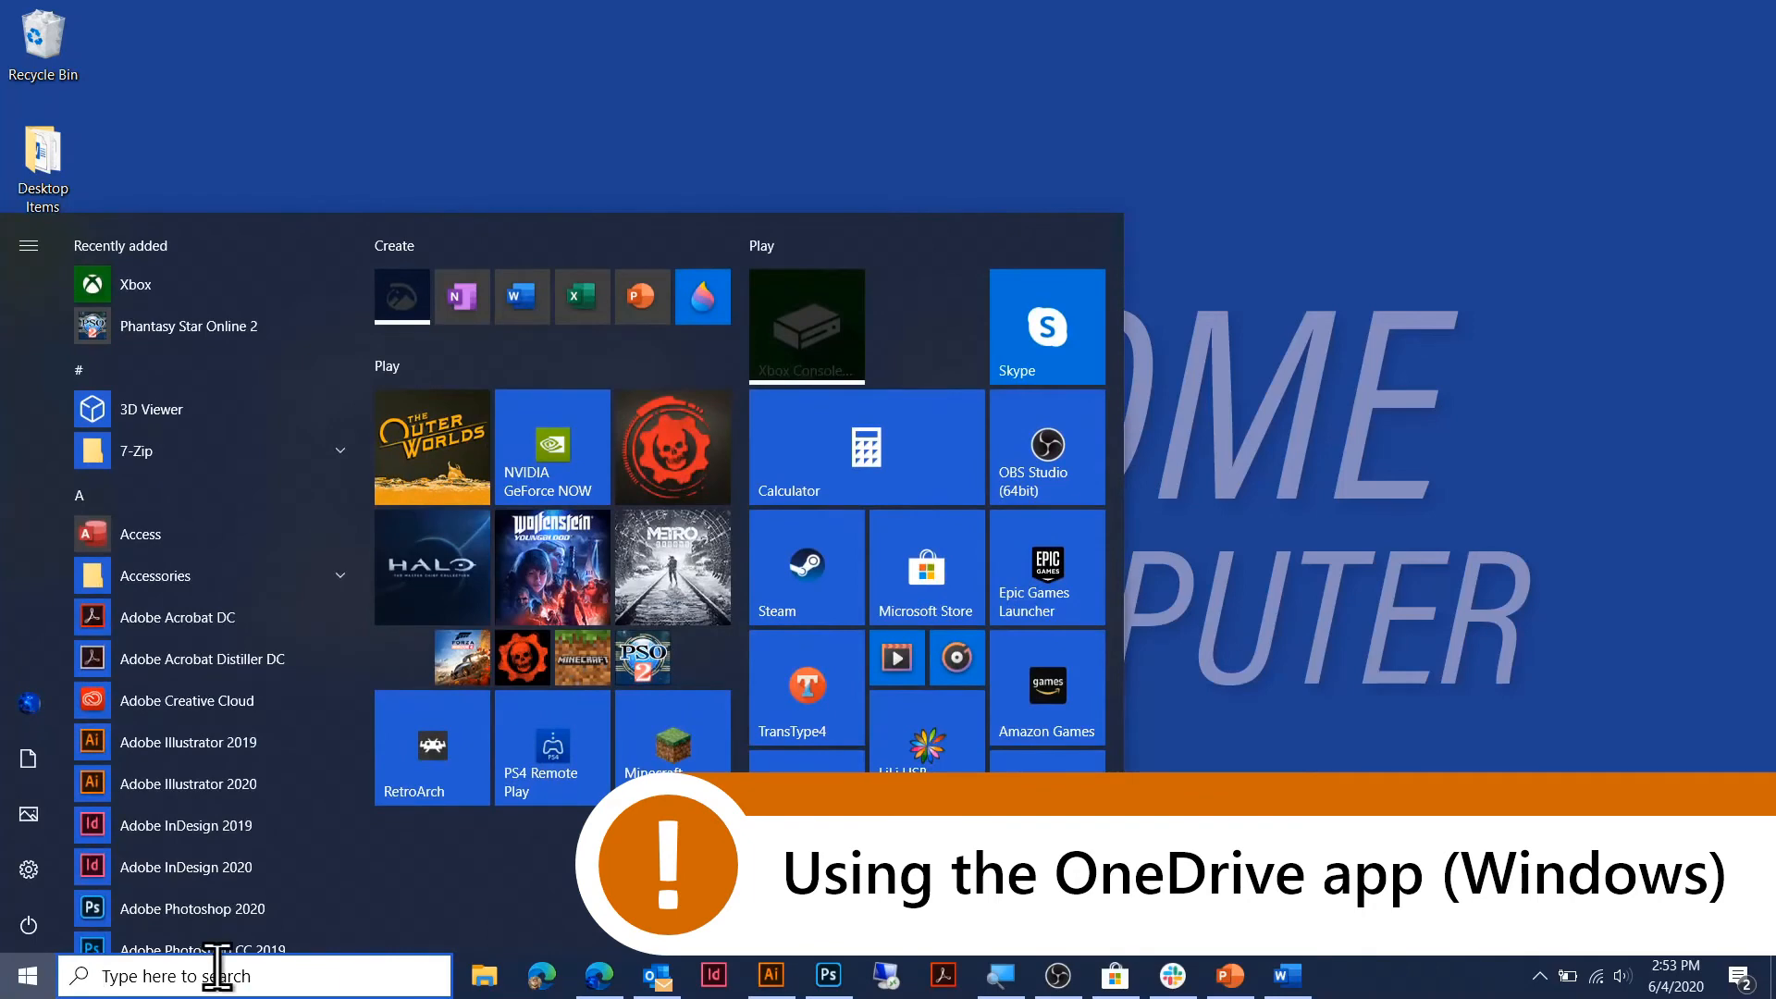
{"action": "type", "text": "onedrive"}
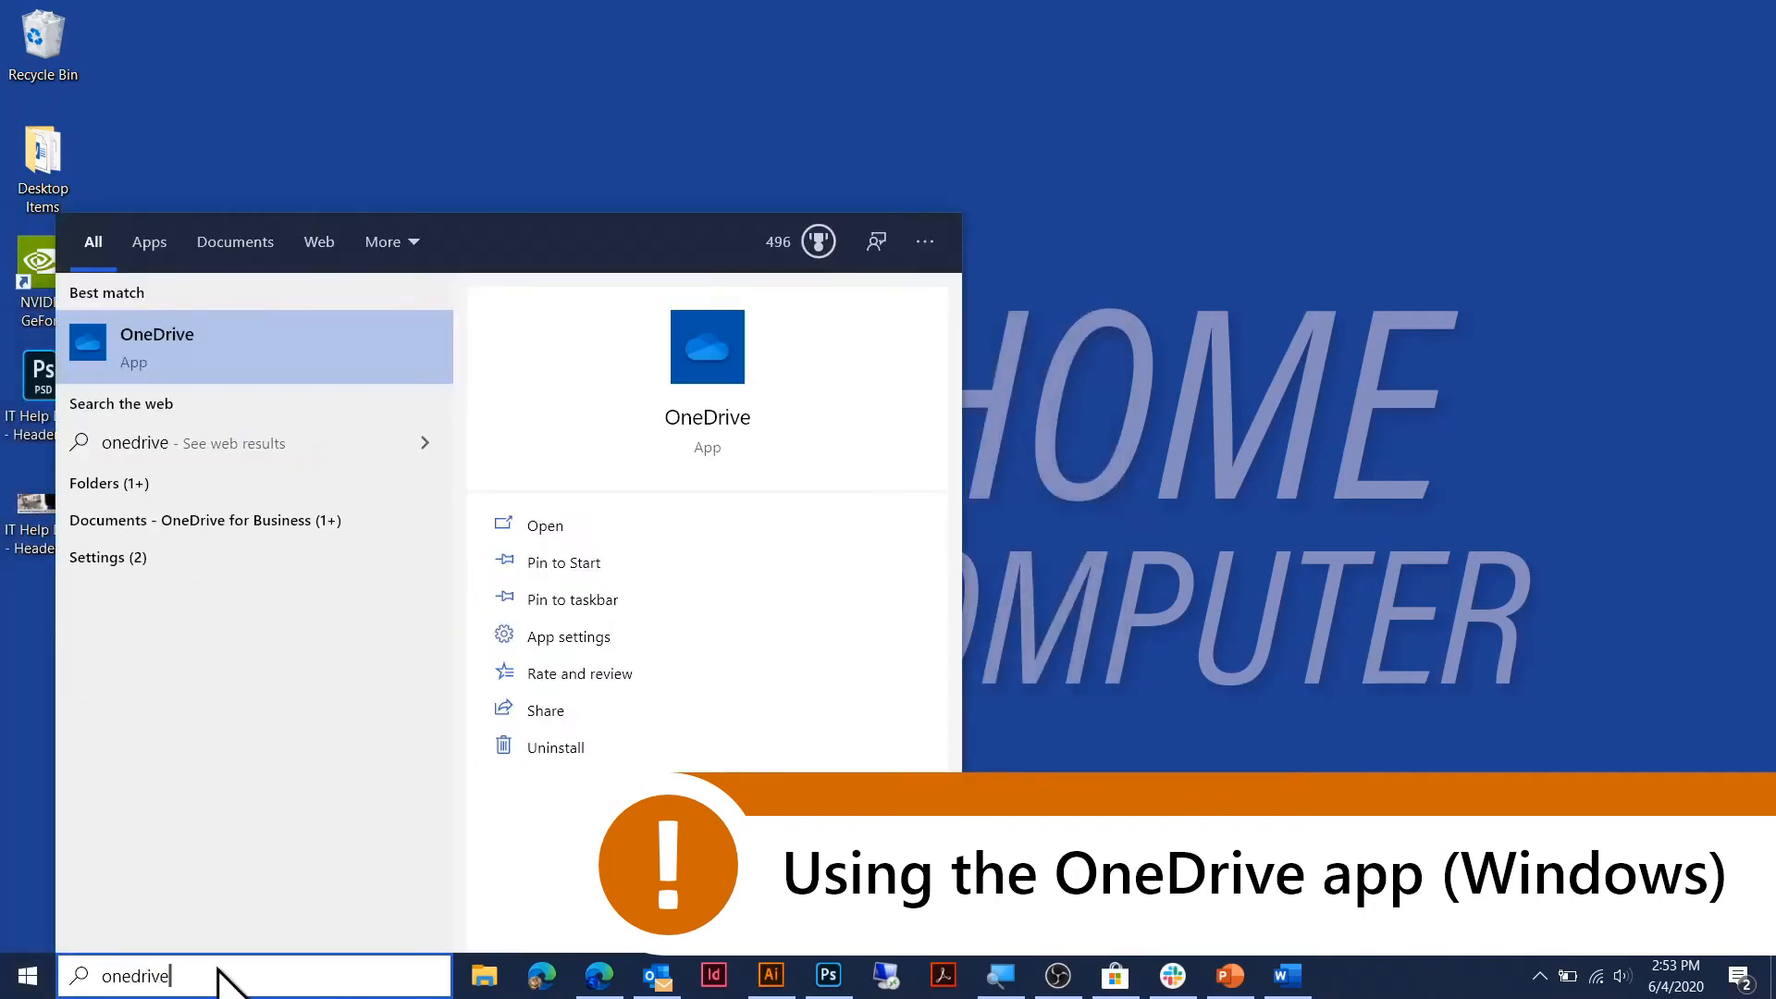
{"action": "left_click", "coordinate": [242, 358]}
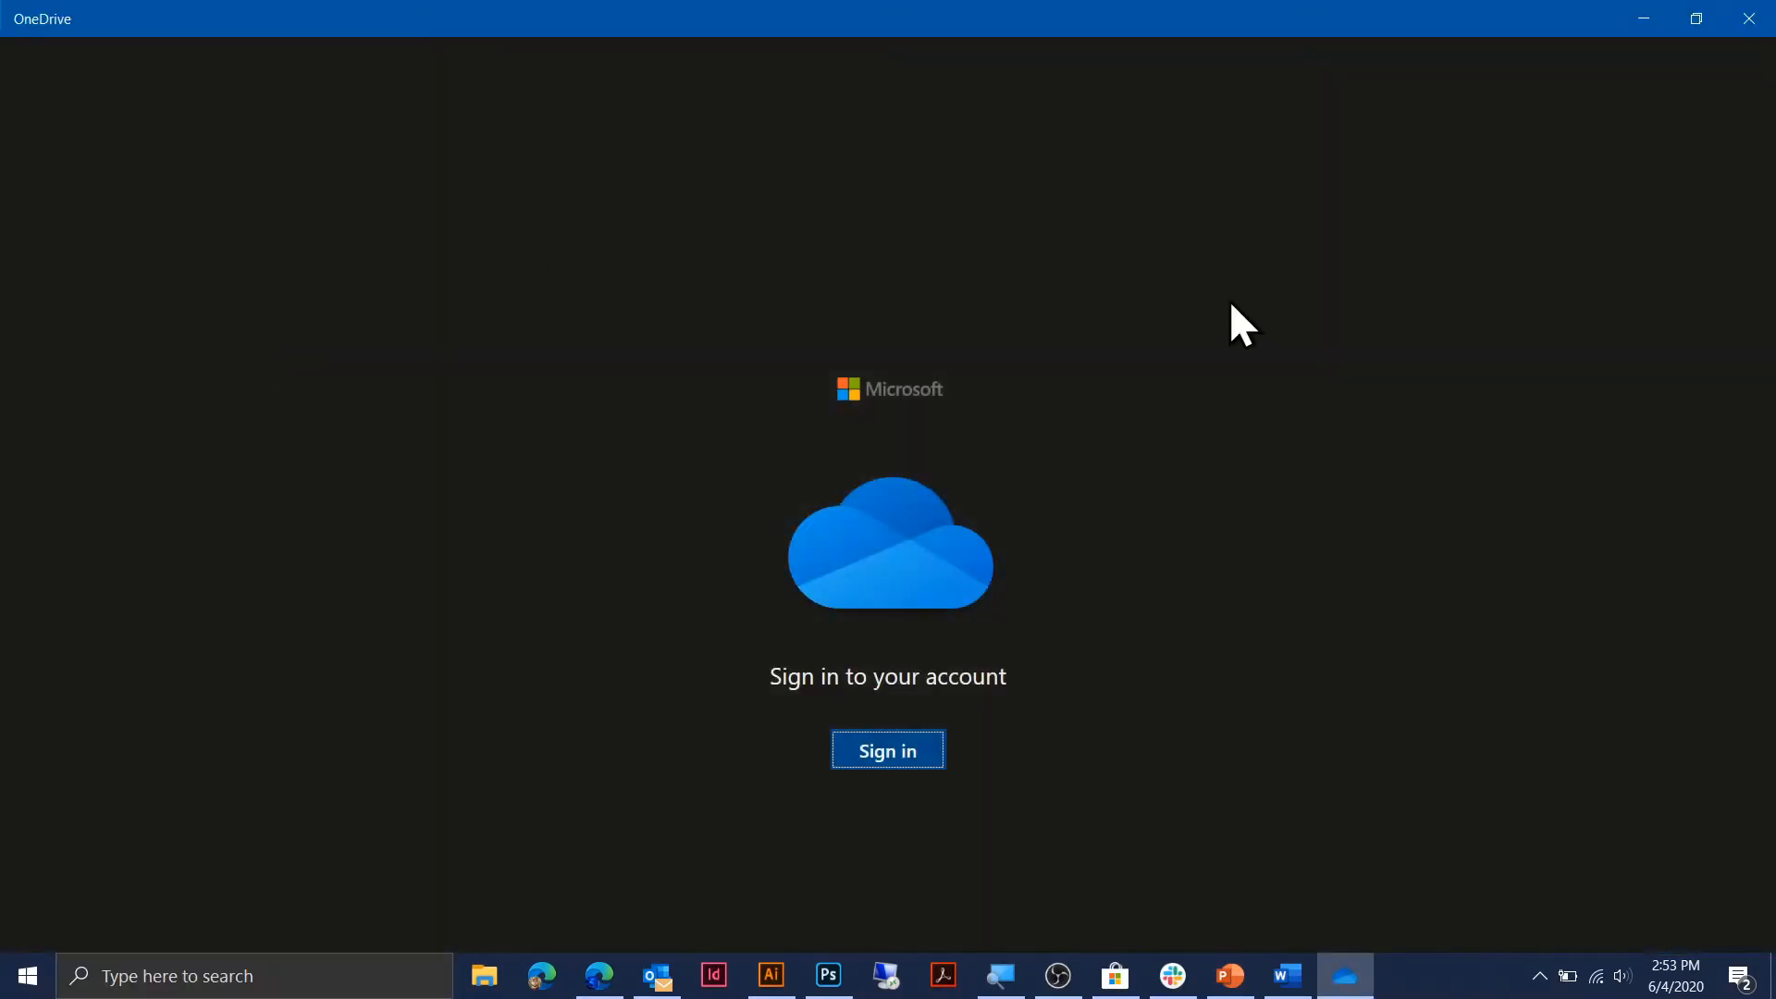
Sign in with a different work or school account, entering the school e-mail and password.
{"action": "left_click", "coordinate": [905, 764]}
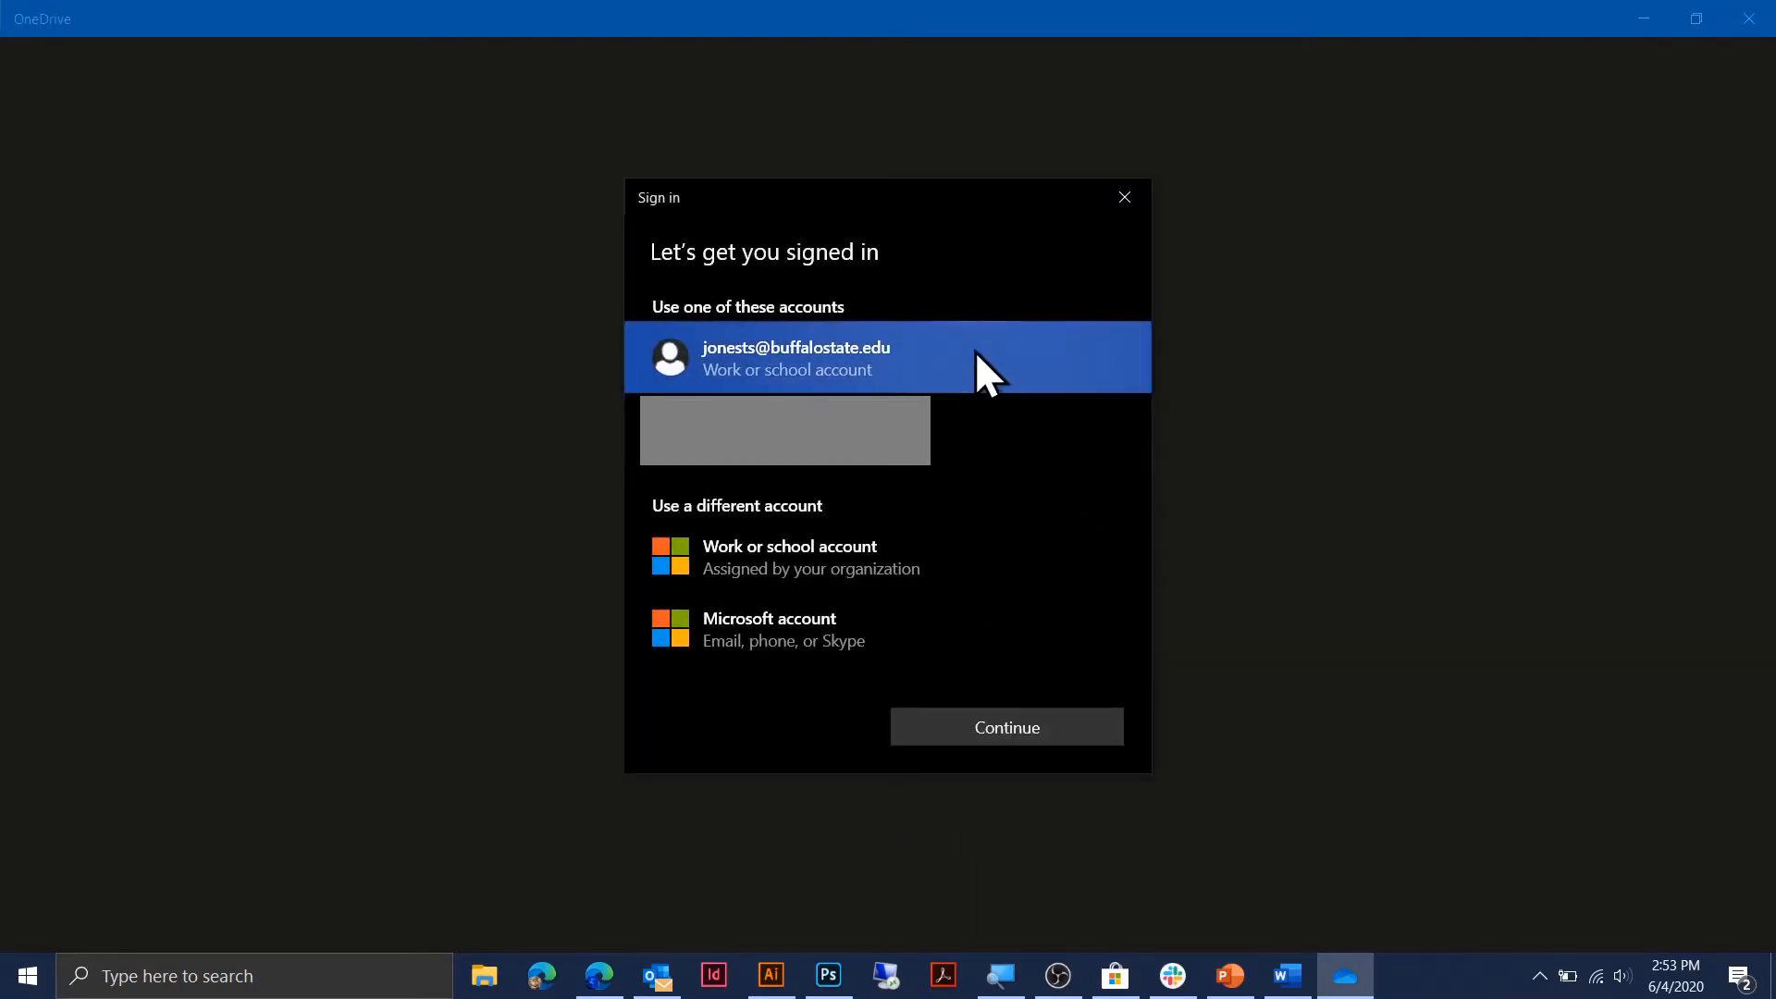
{"action": "left_click", "coordinate": [829, 563]}
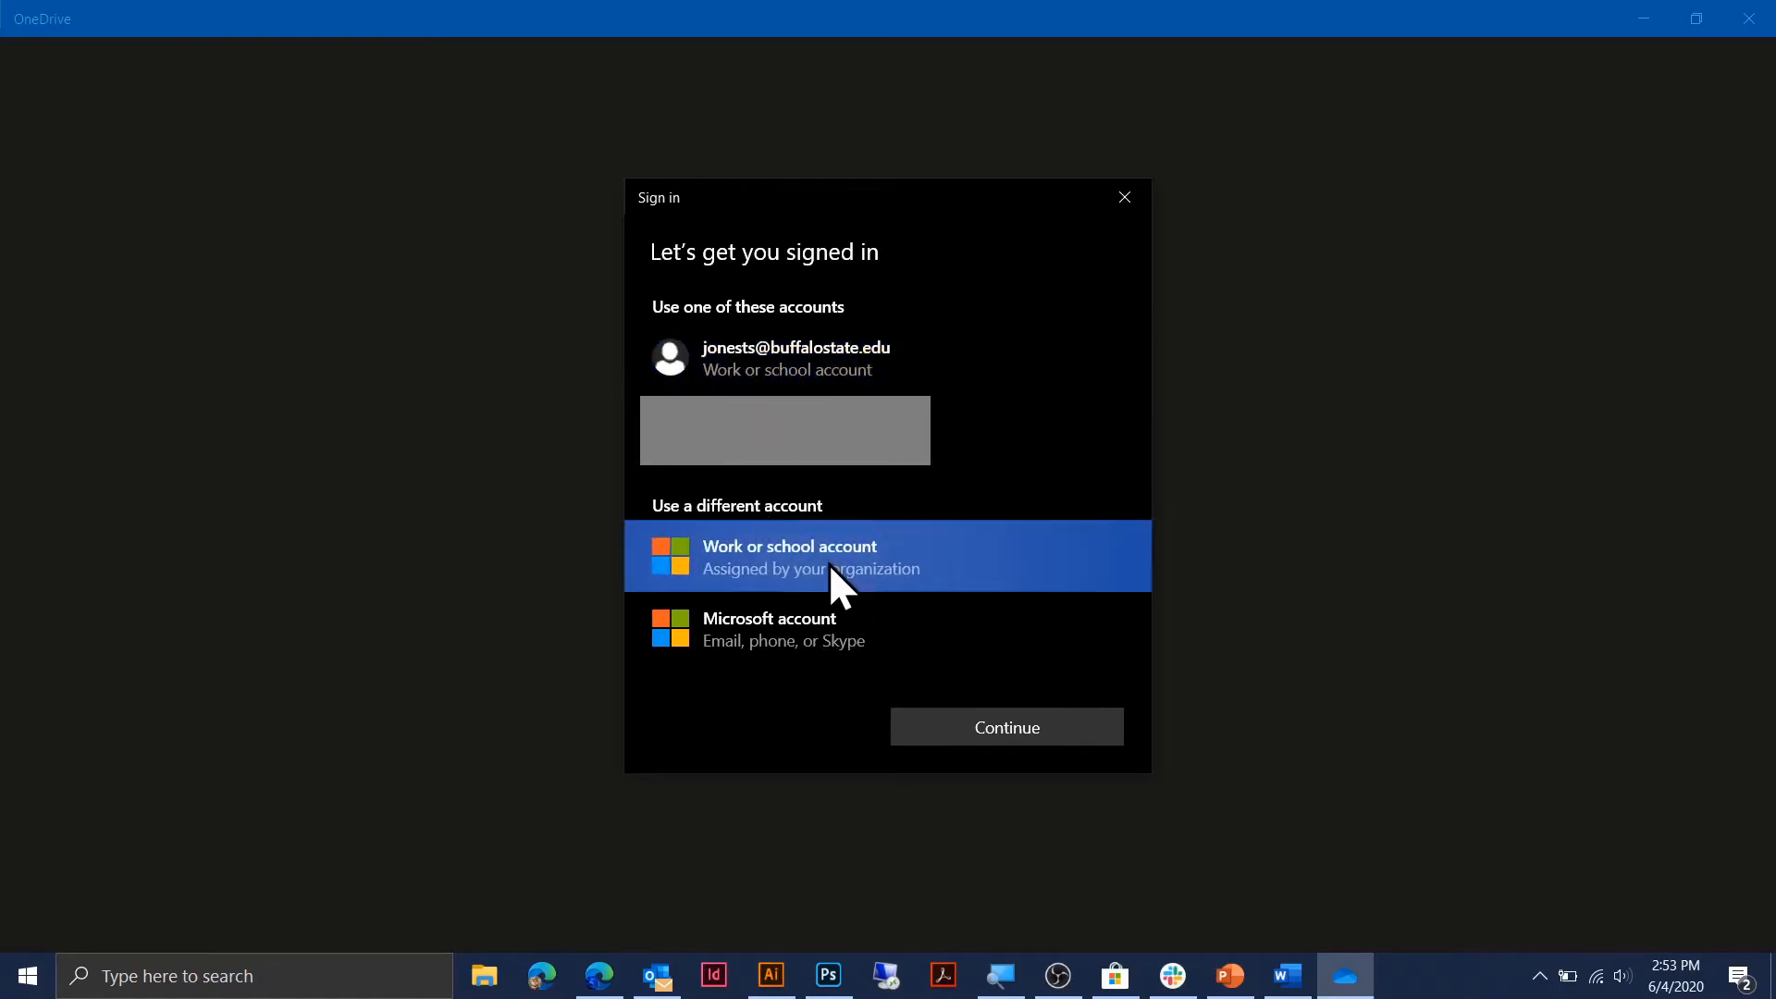
{"action": "left_click", "coordinate": [1040, 735]}
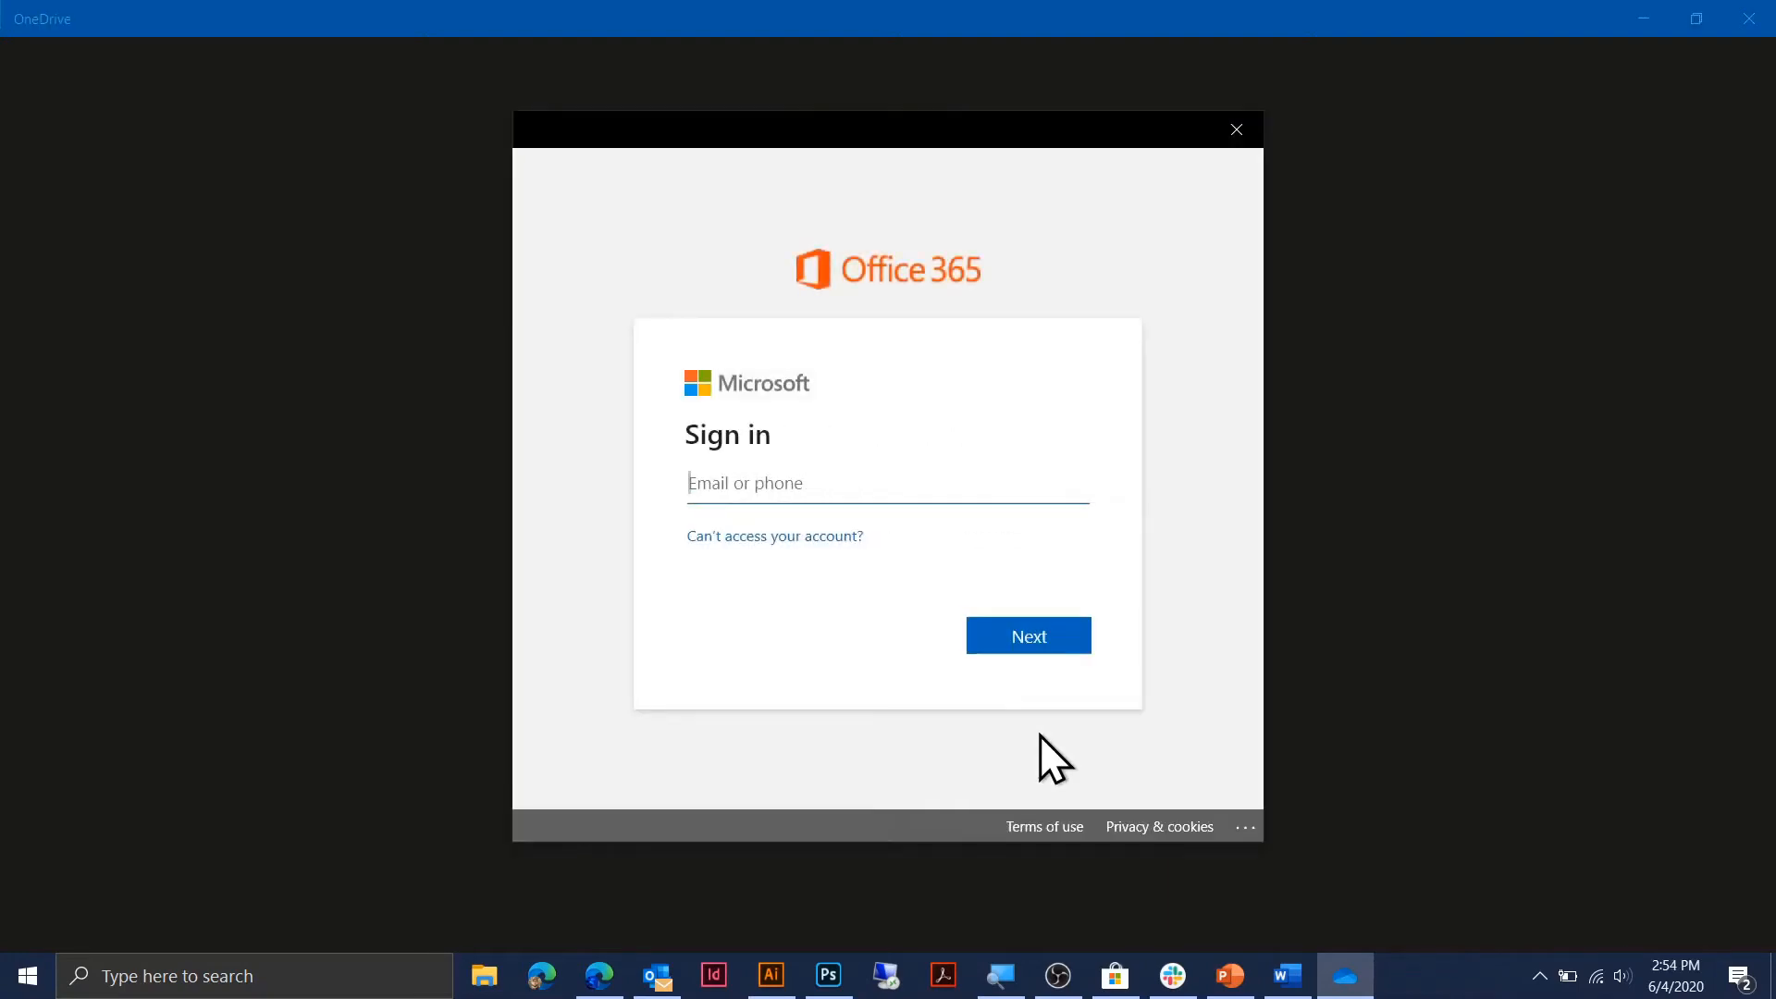
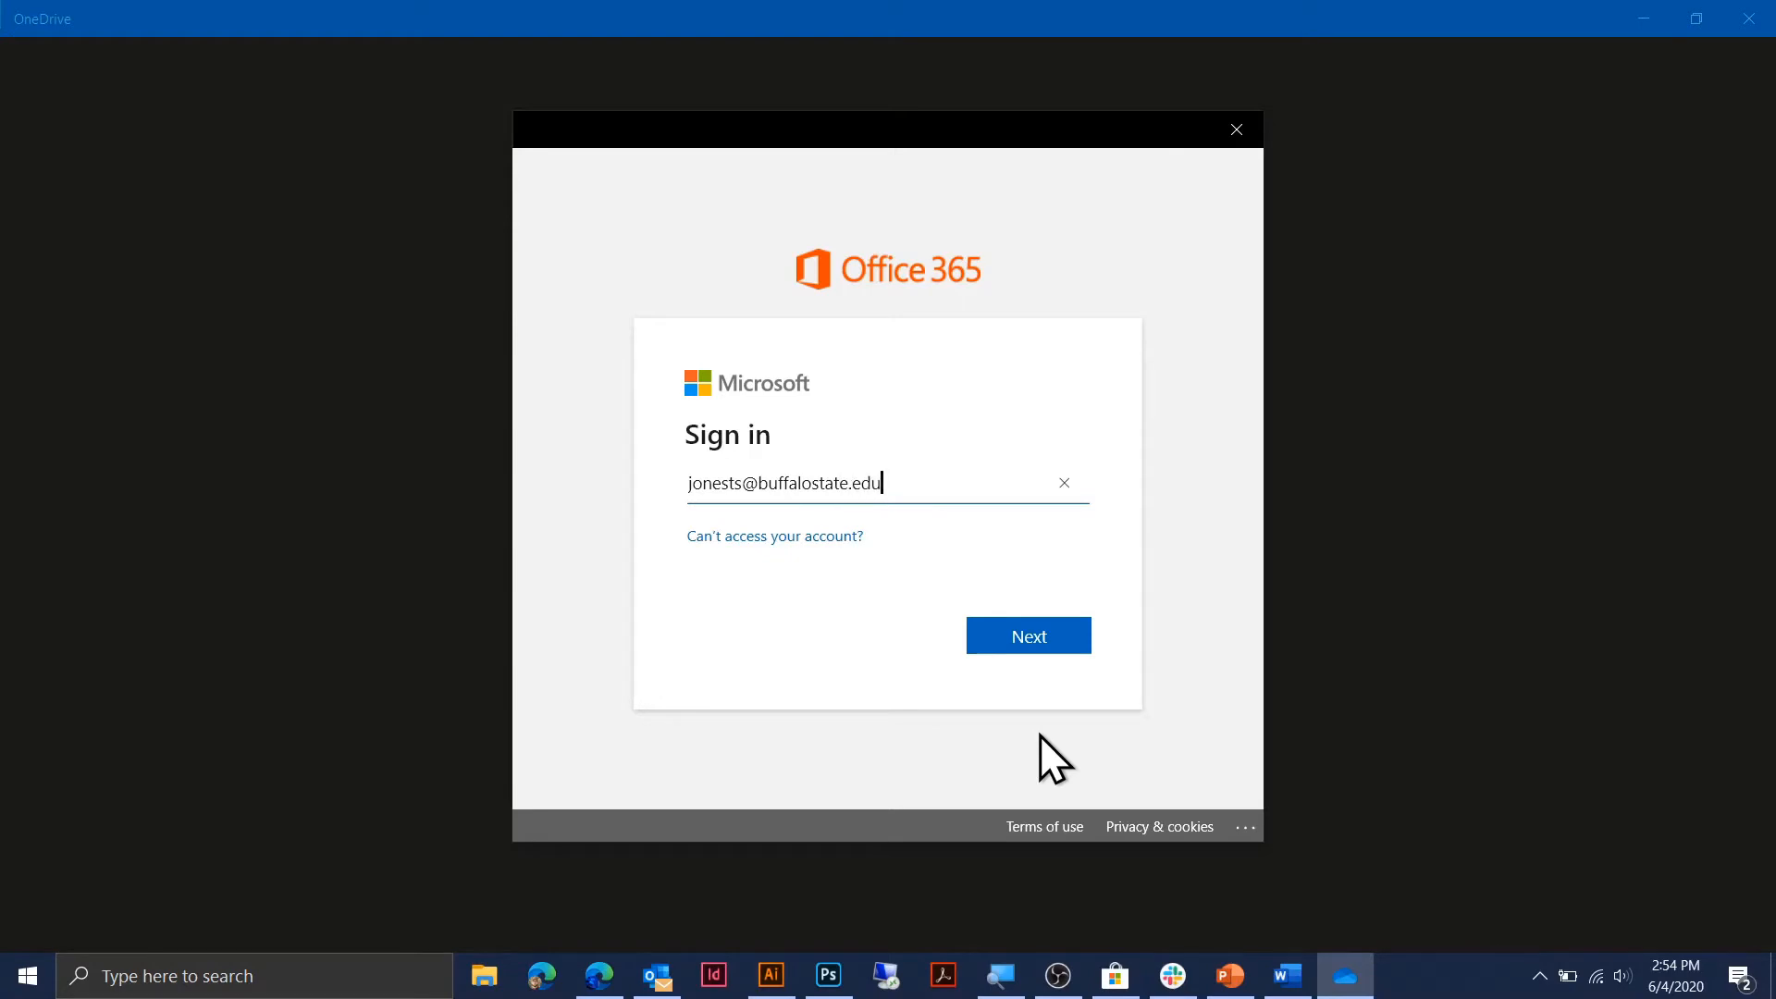
{"action": "left_click", "coordinate": [1007, 633]}
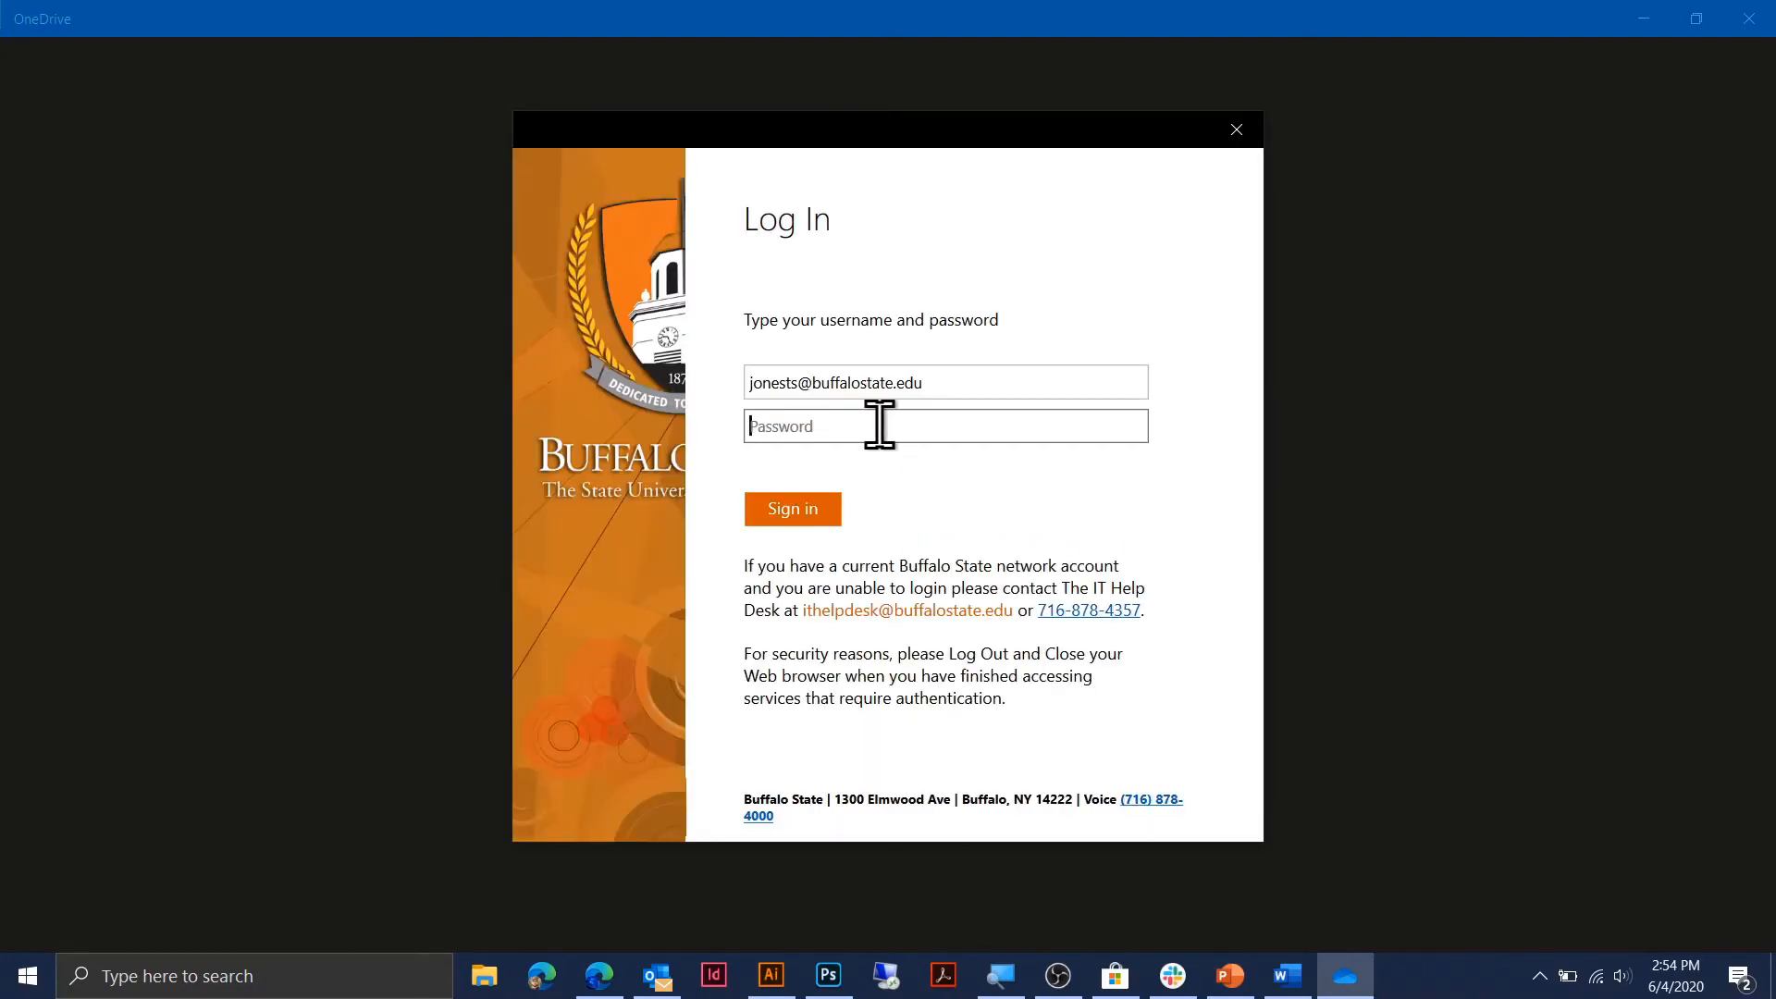
{"action": "type", "text": "••••••••••••••••••"}
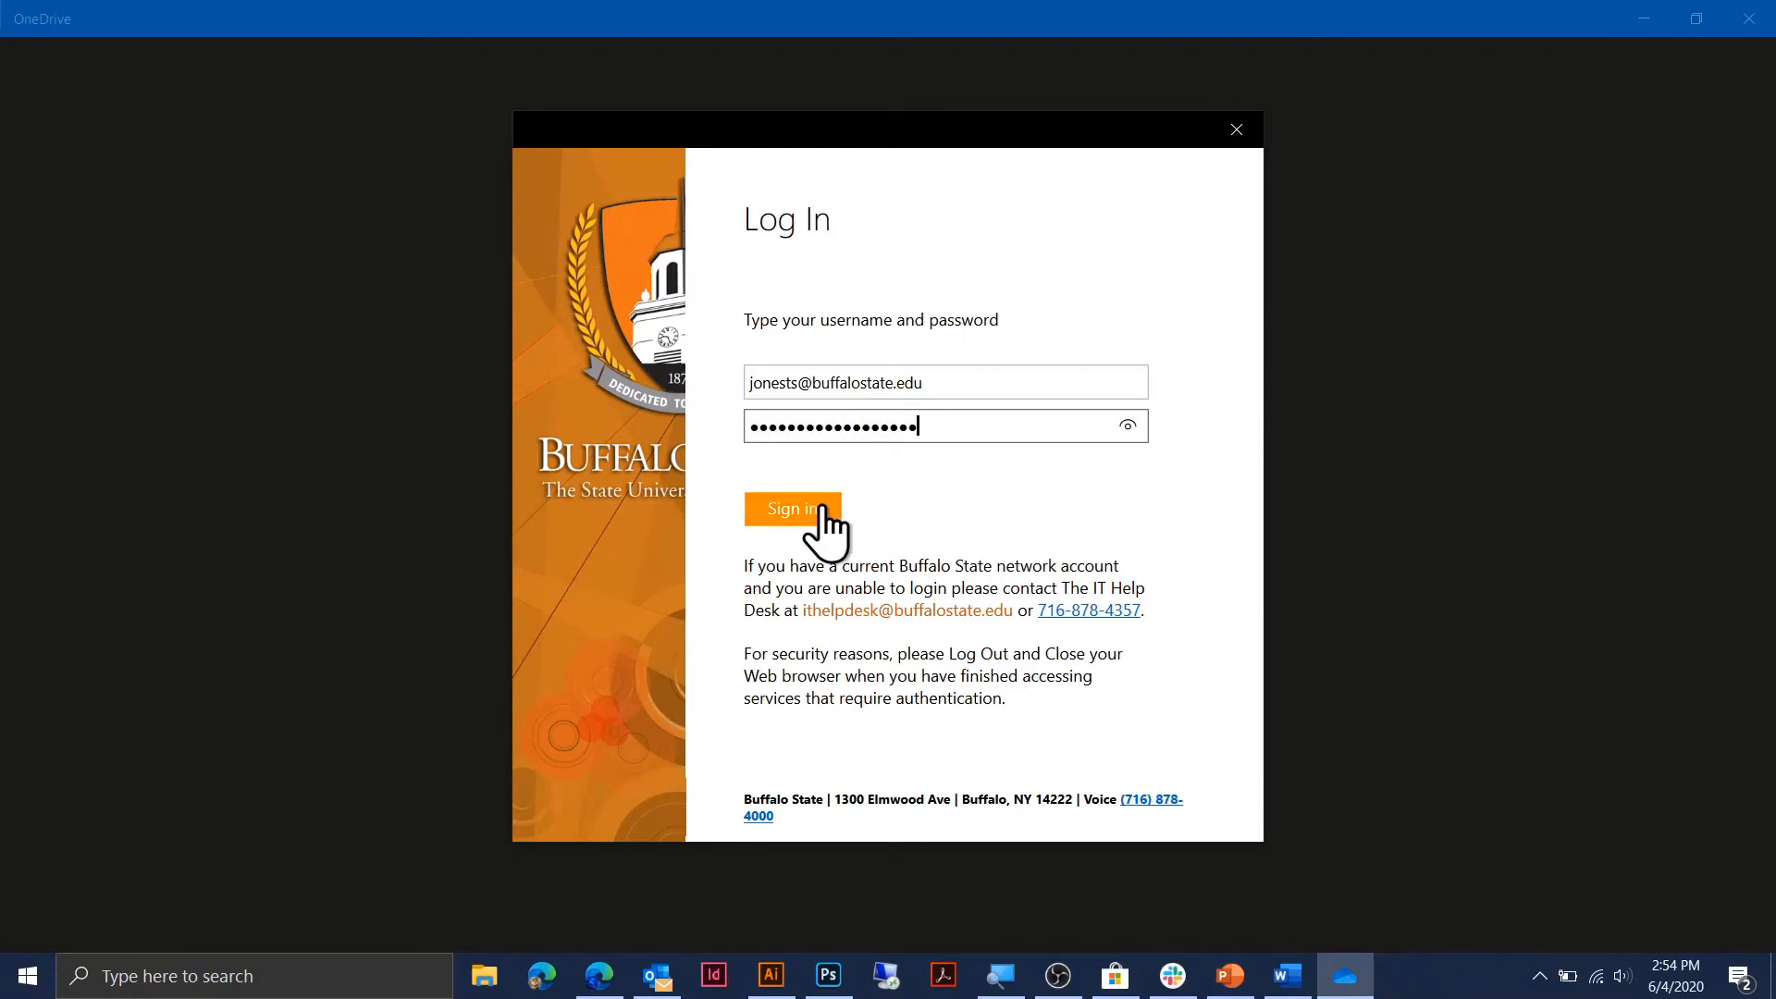
{"action": "left_click", "coordinate": [823, 506]}
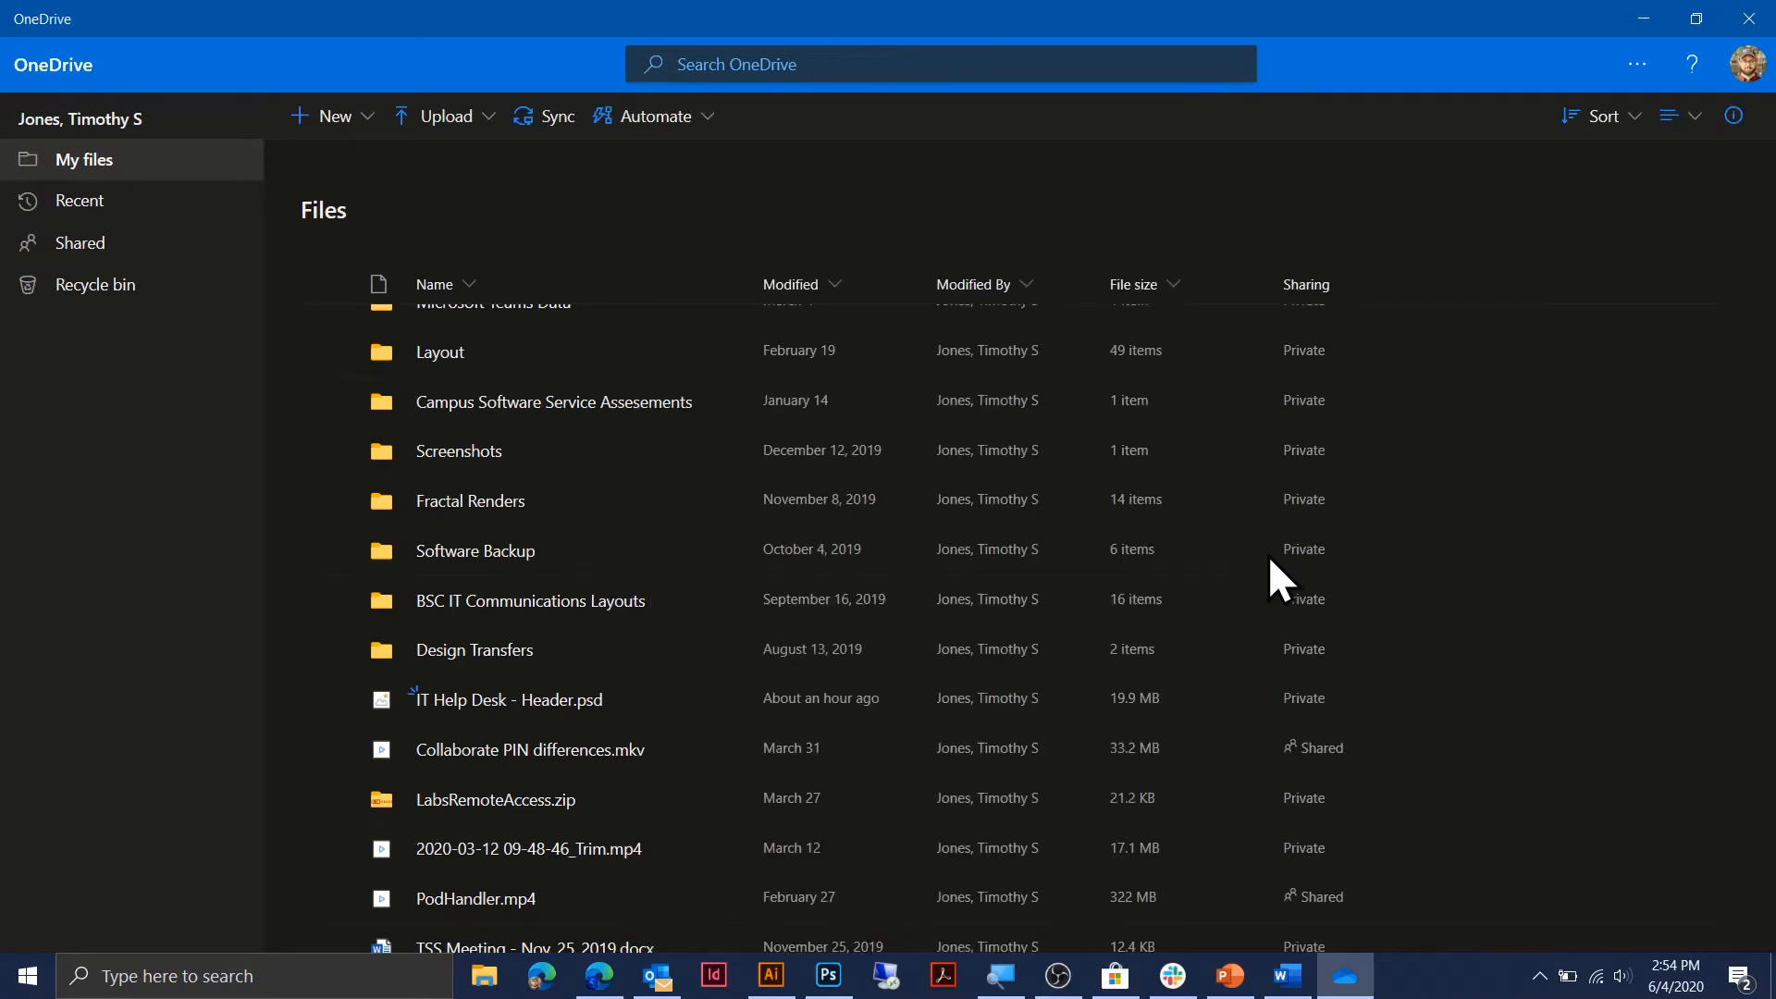
Resize the OneDrive window and browse Recent, Shared, Recycle bin, then back to My files.
{"action": "left_click_drag", "start_coordinate": [1484, 19], "coordinate": [1453, 198]}
{"action": "left_click_drag", "start_coordinate": [1086, 296], "coordinate": [1079, 3]}
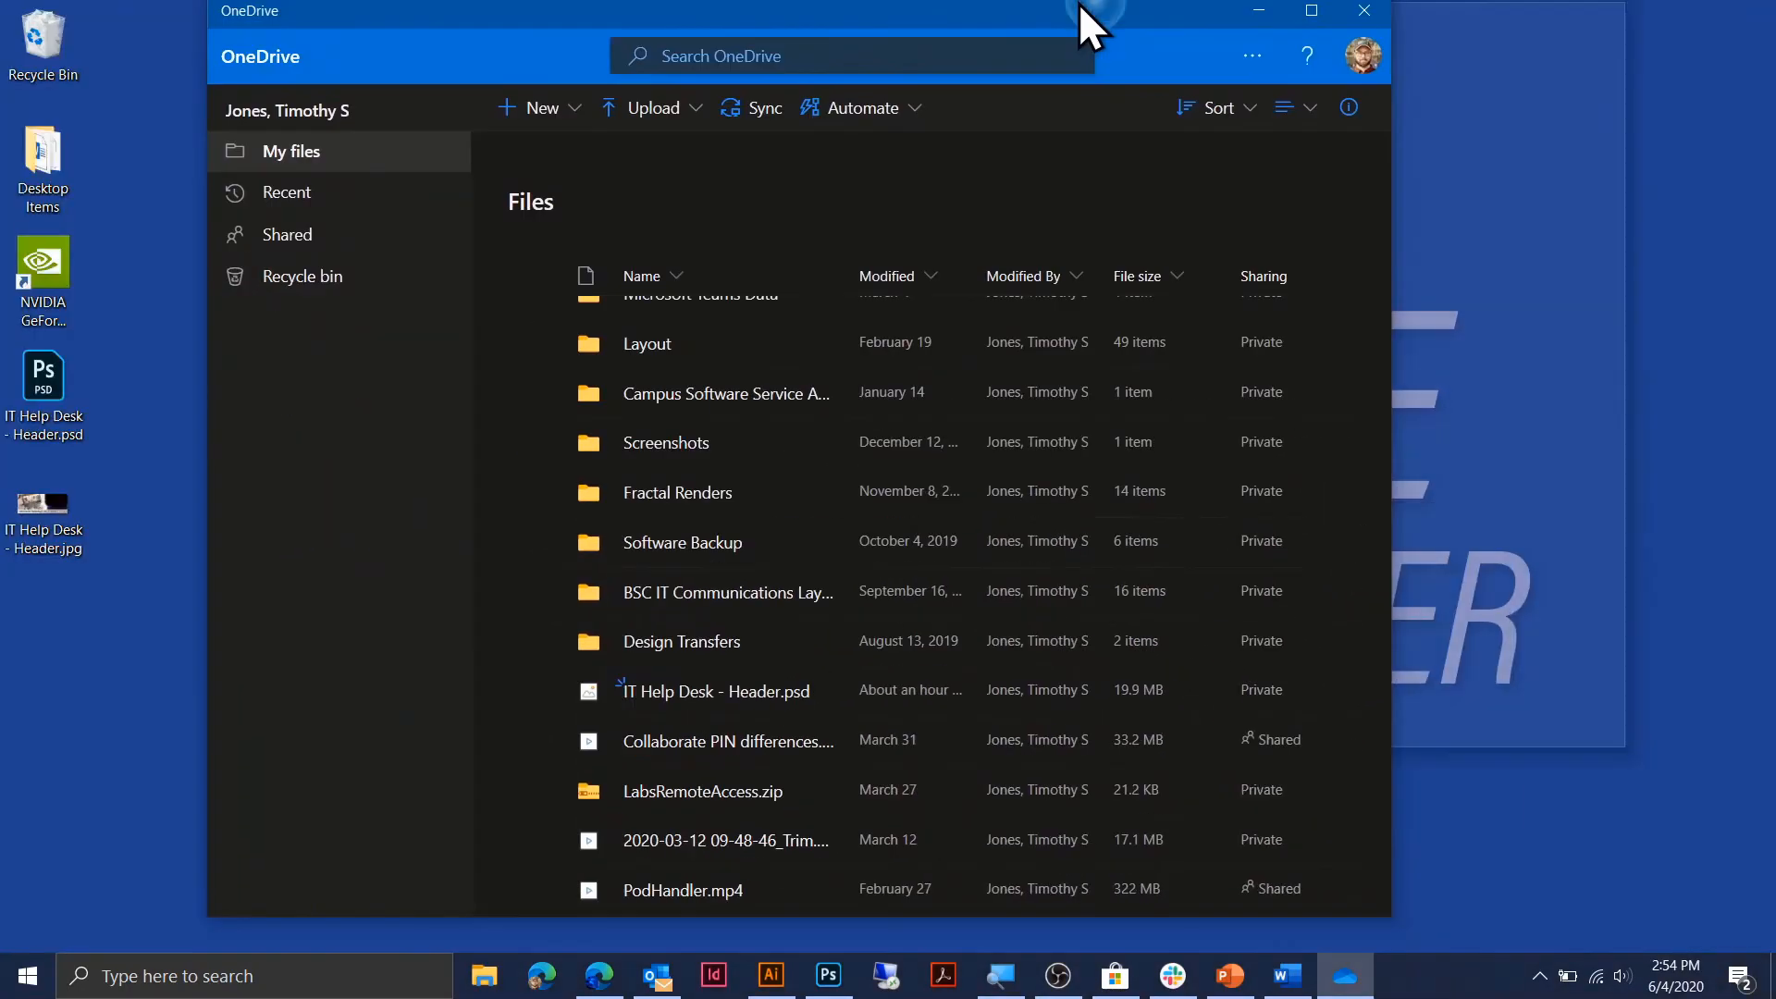
{"action": "scroll", "coordinate": [754, 595], "scroll_direction": "up", "scroll_amount": 2}
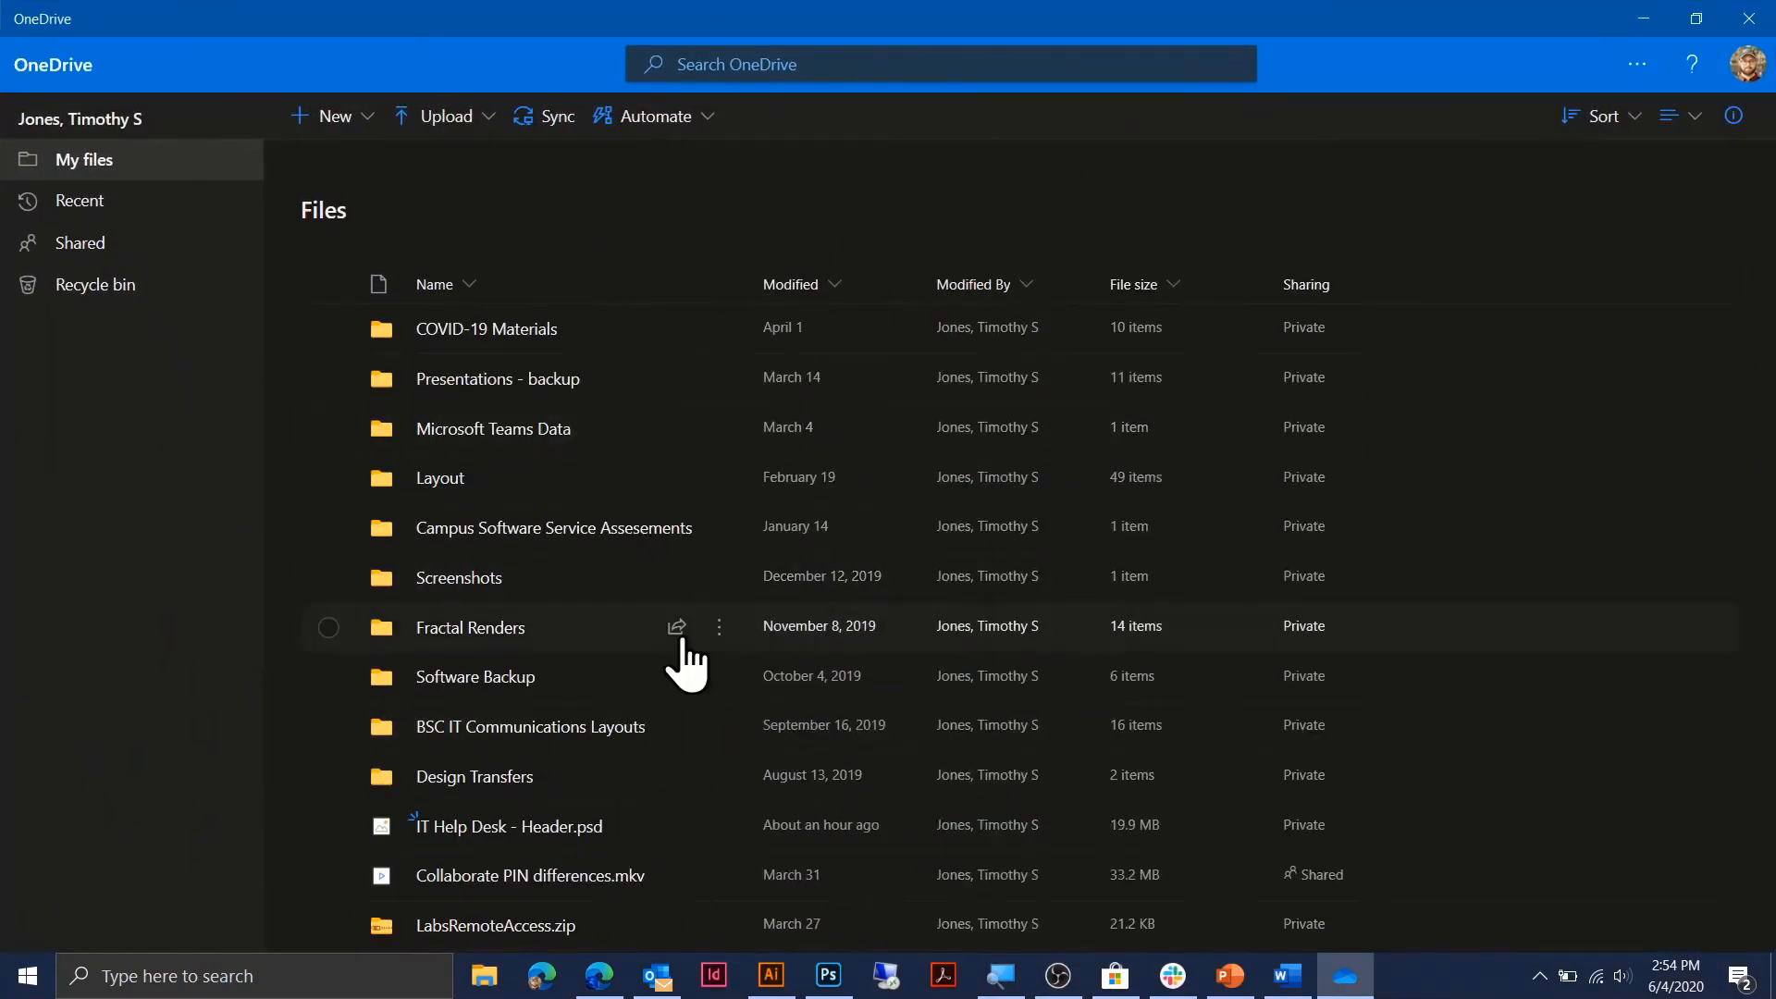
{"action": "left_click", "coordinate": [139, 210]}
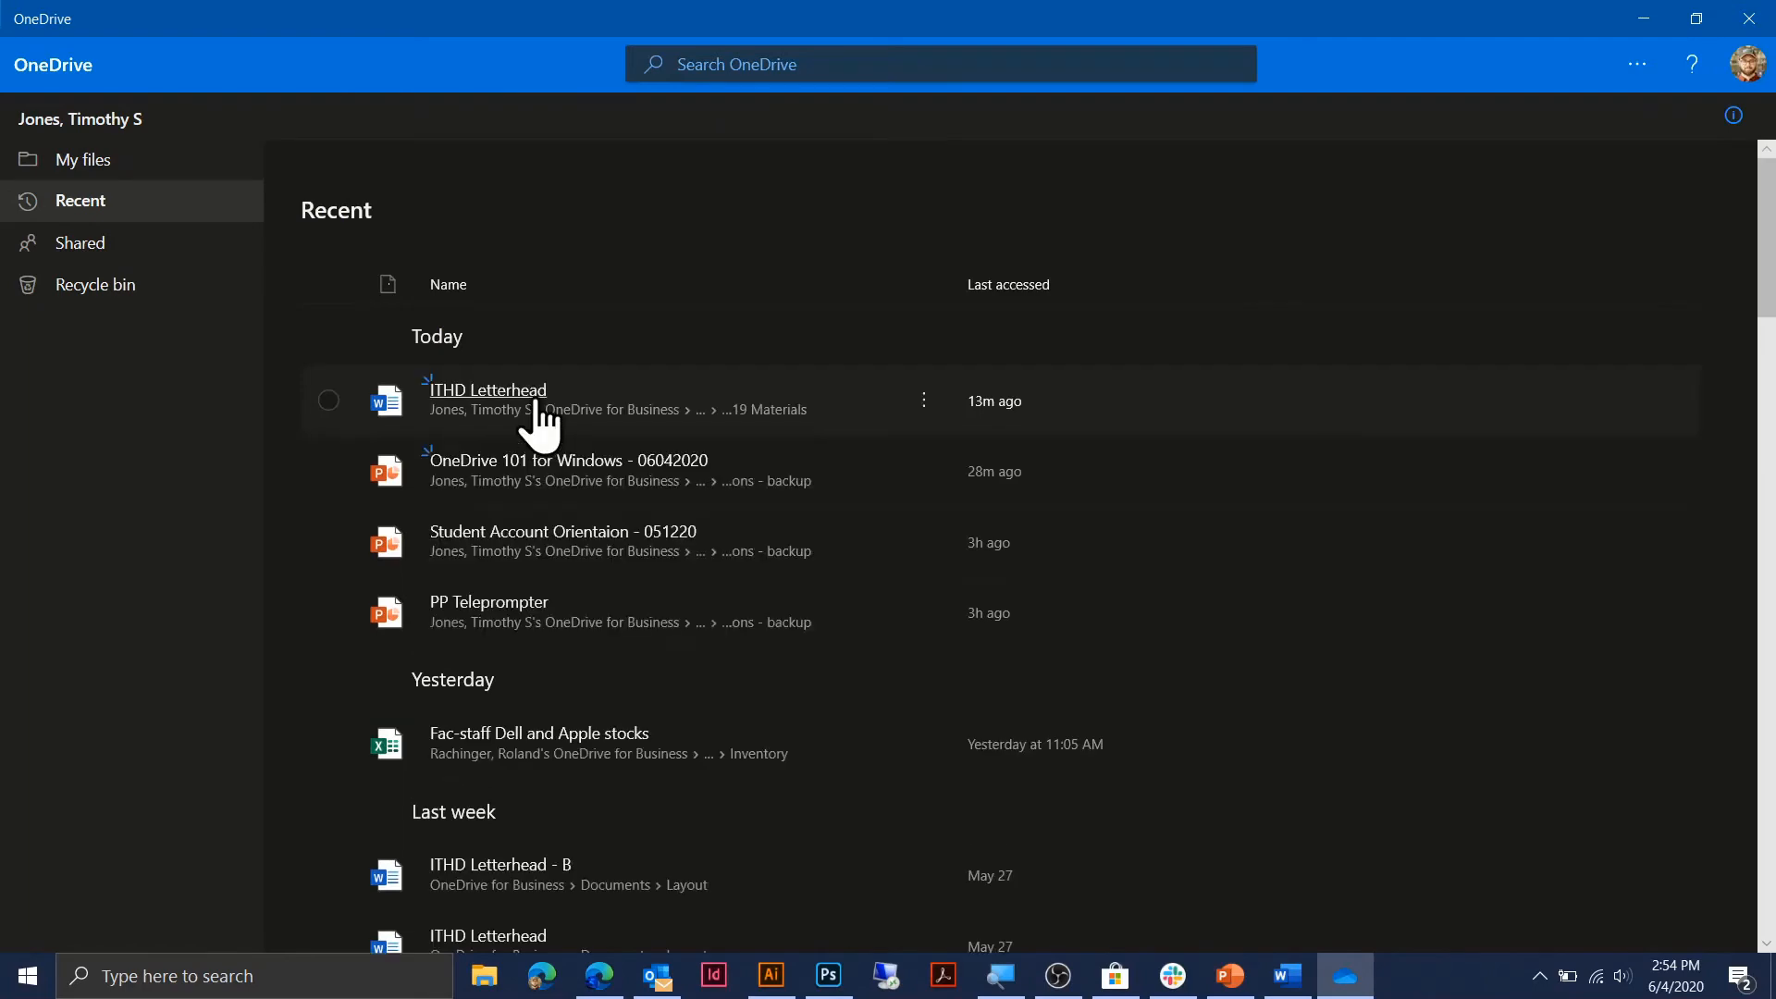
{"action": "left_click", "coordinate": [100, 245]}
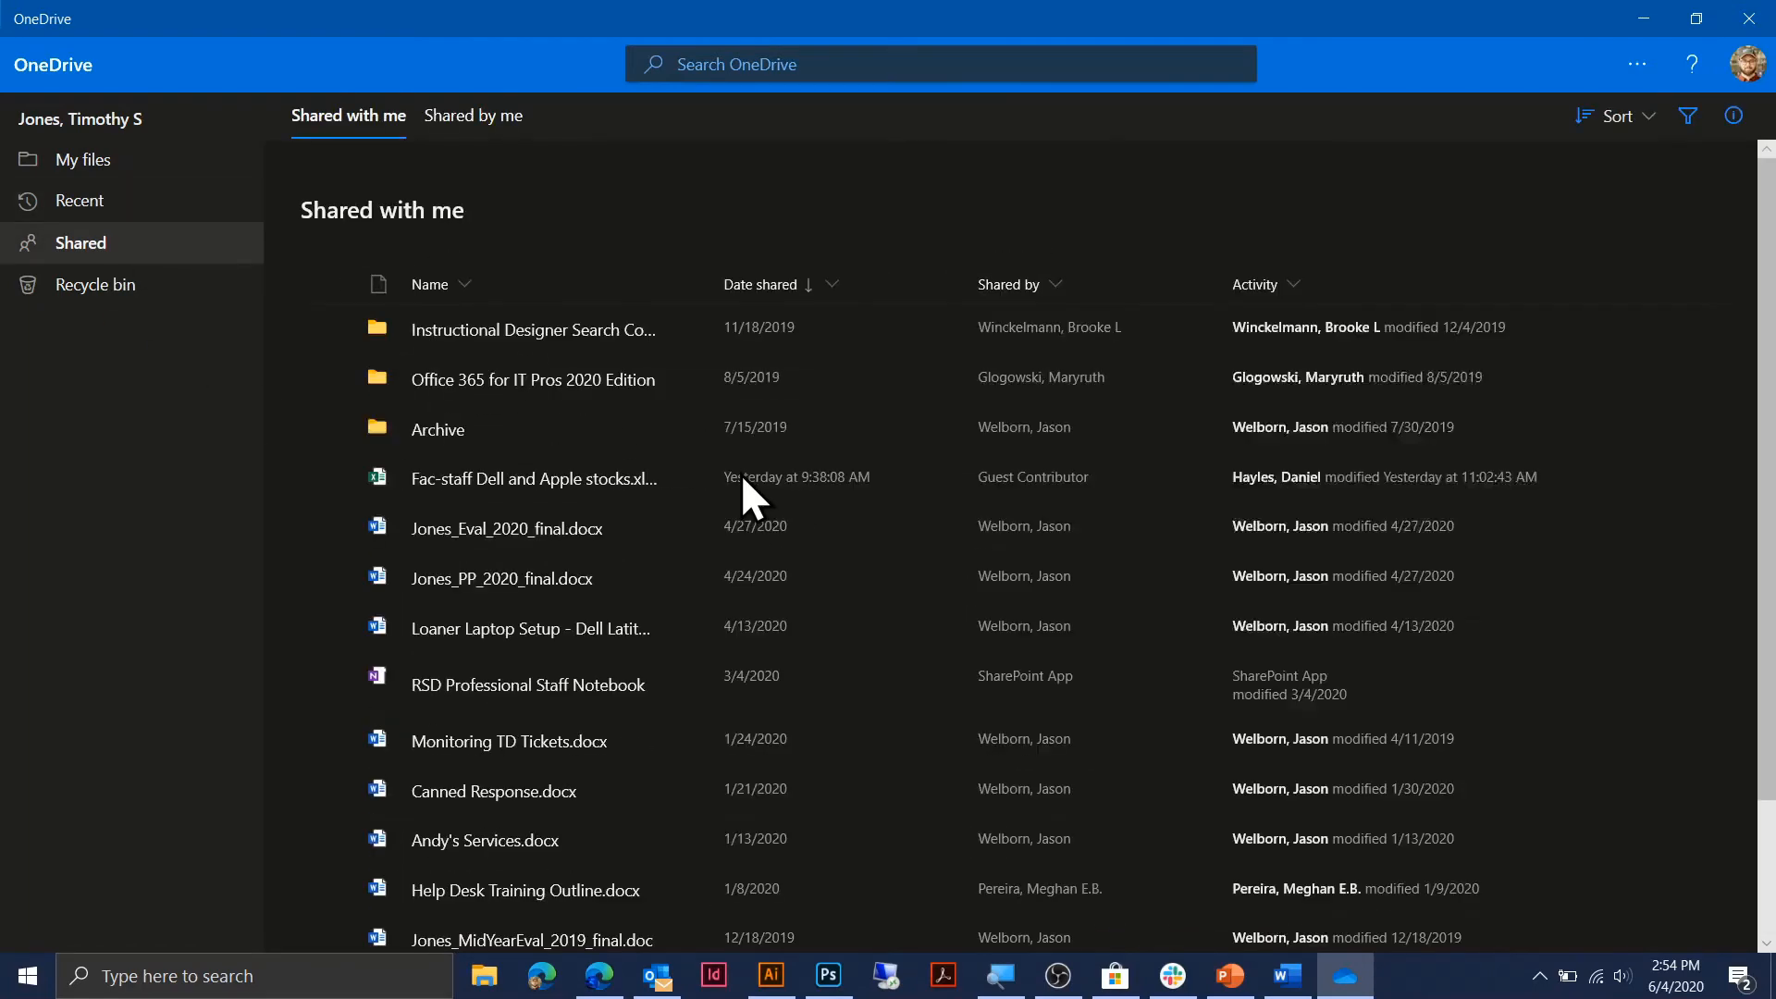
{"action": "left_click", "coordinate": [93, 285]}
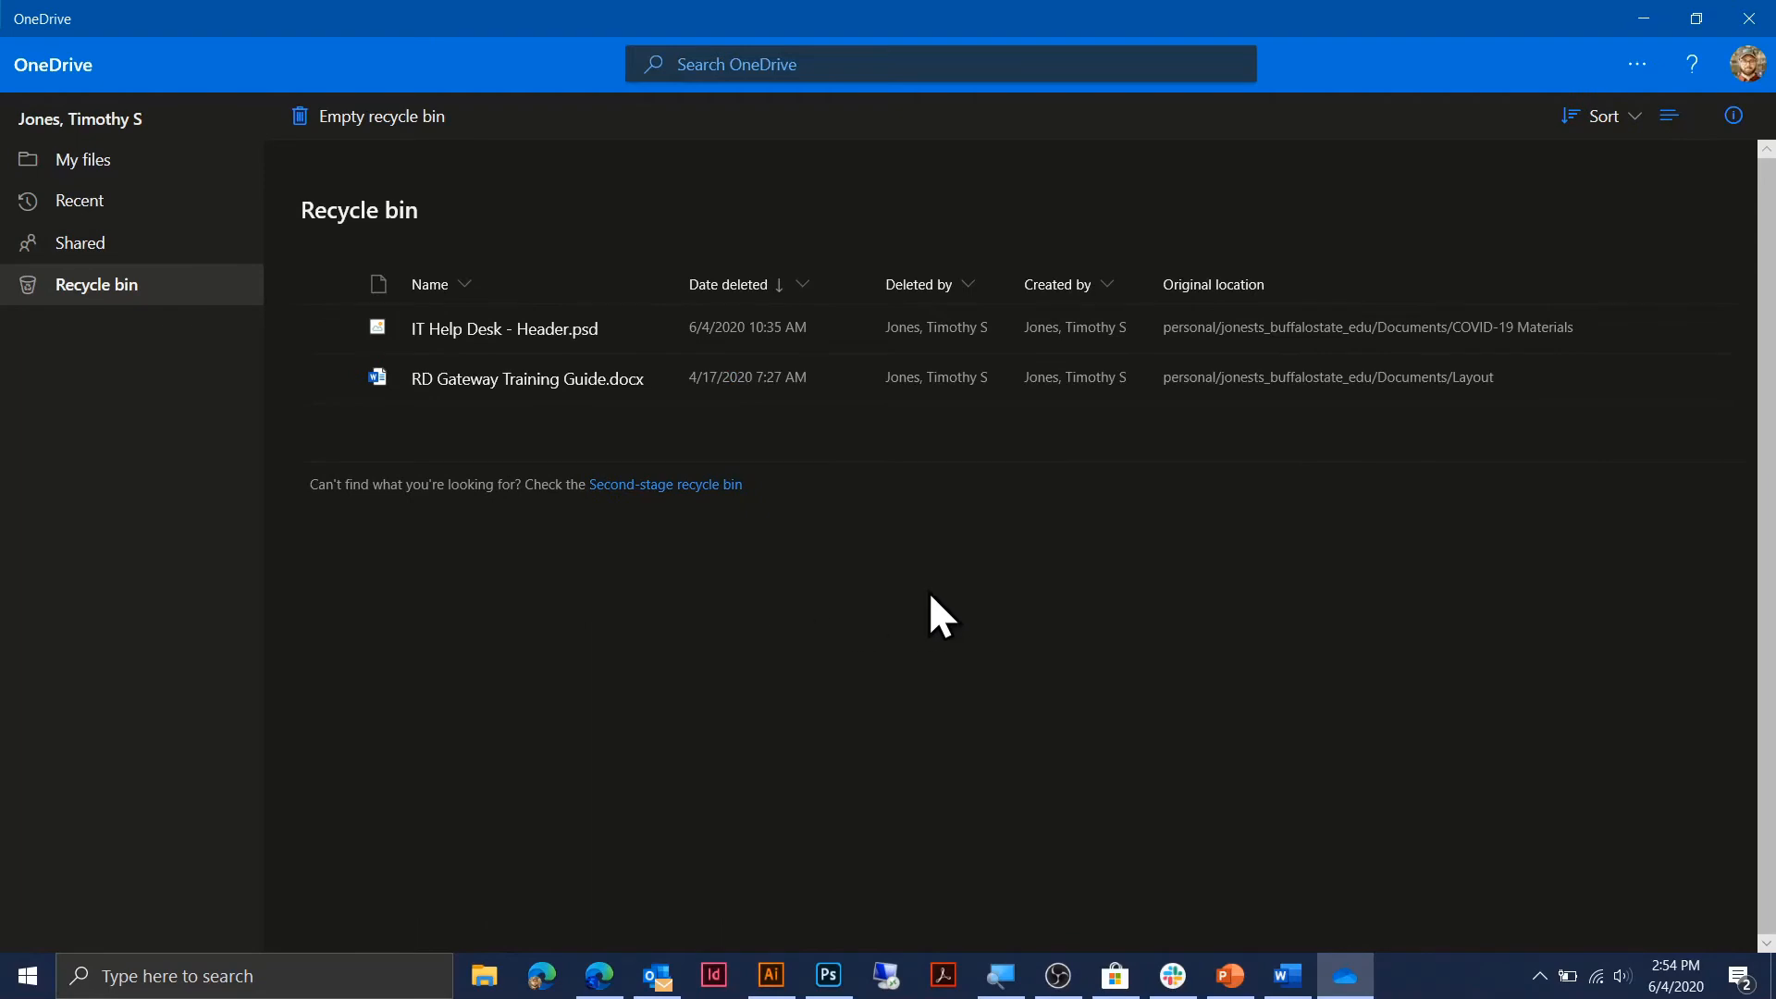
{"action": "left_click", "coordinate": [112, 176]}
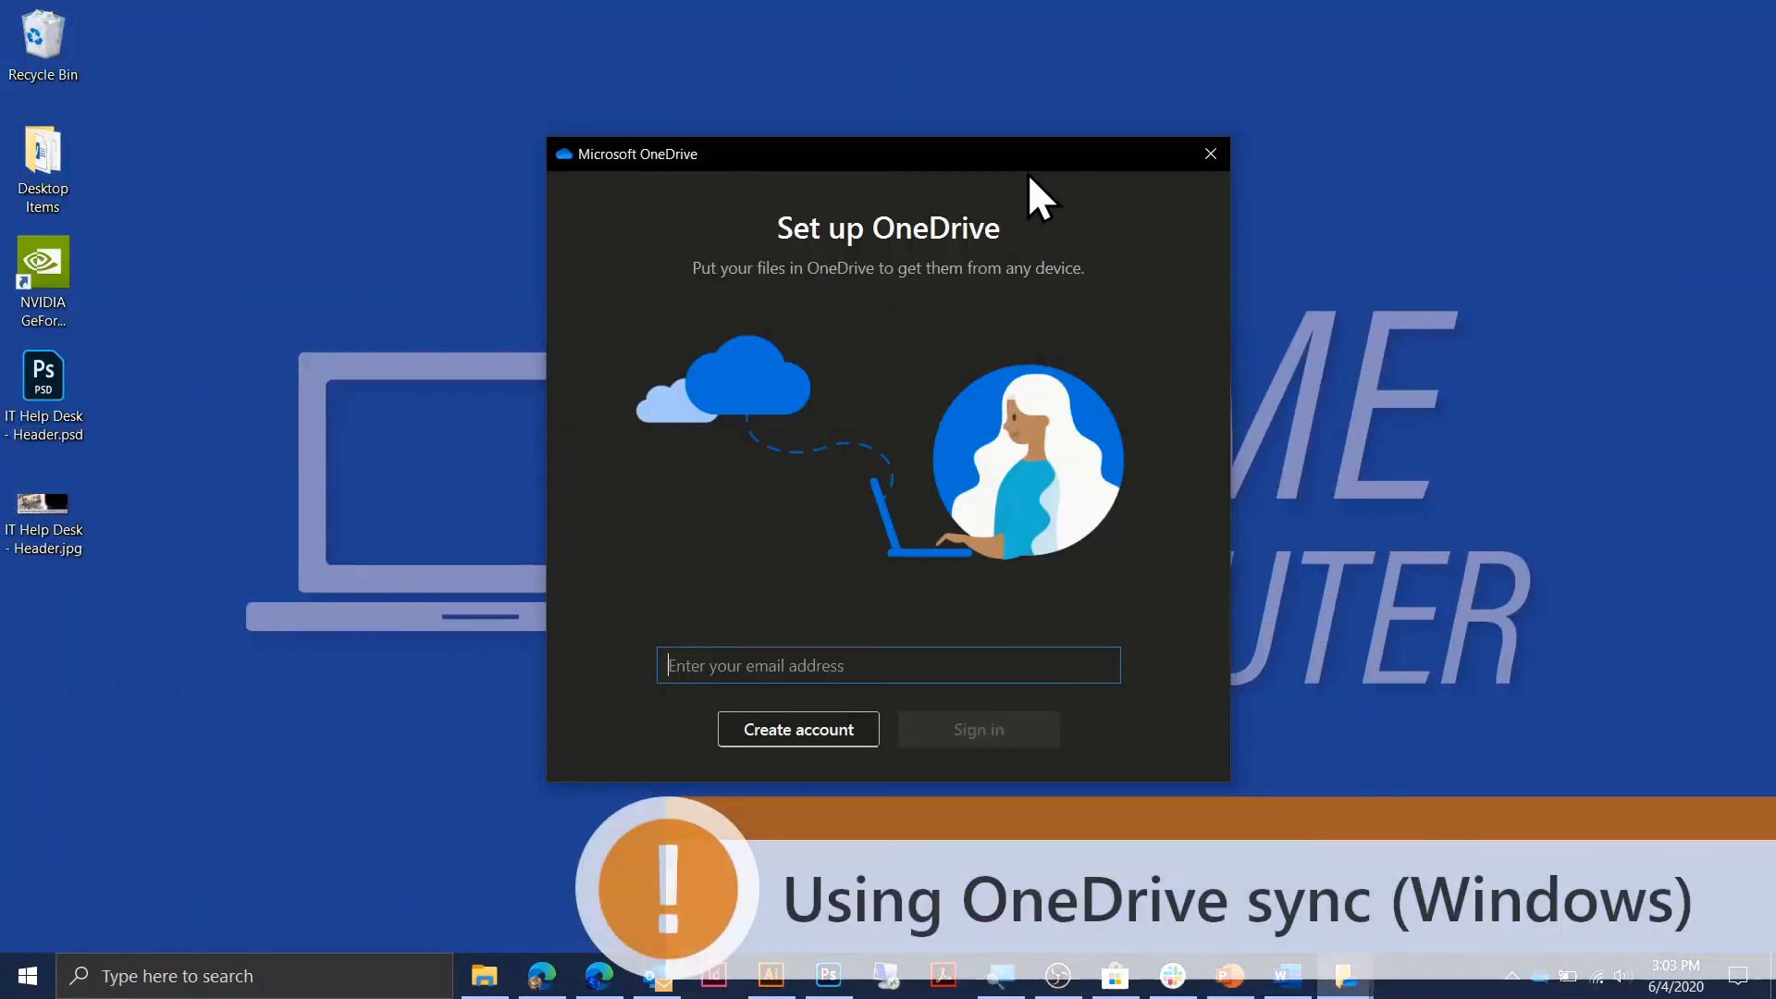
Search Start for 'onedrive' and launch the OneDrive sync app.
{"action": "left_click", "coordinate": [26, 978]}
{"action": "type", "text": "onedrive"}
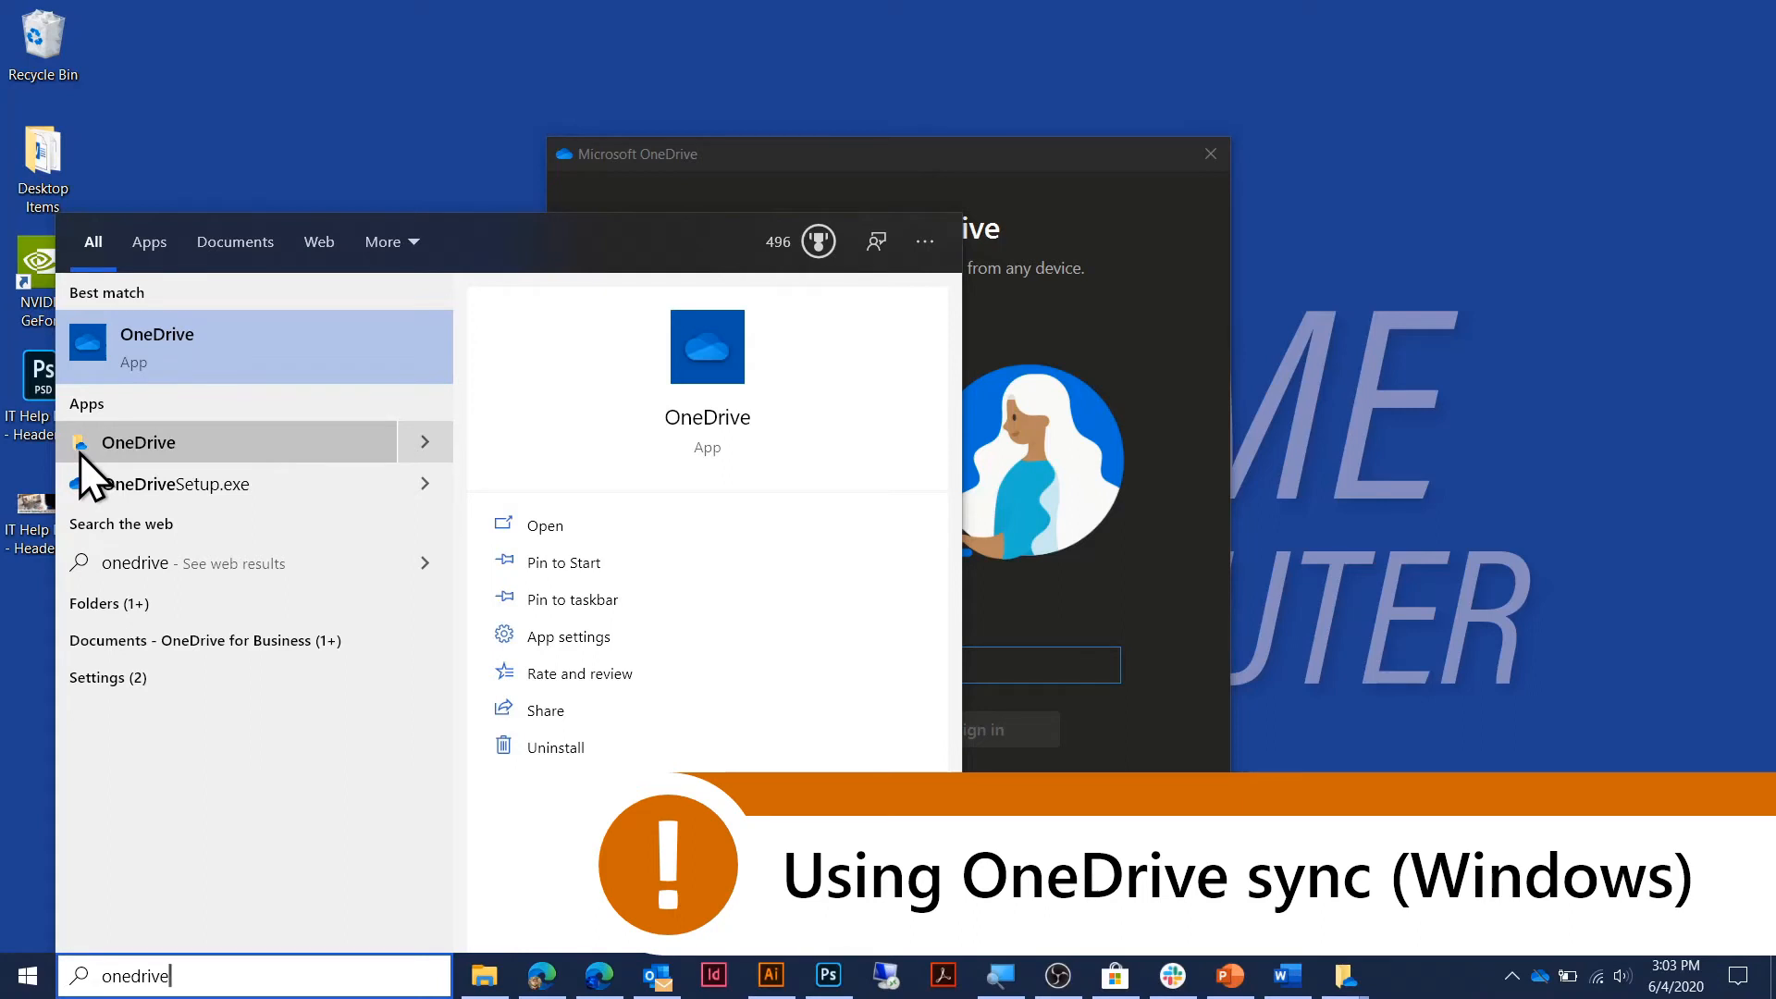
{"action": "left_click", "coordinate": [988, 153]}
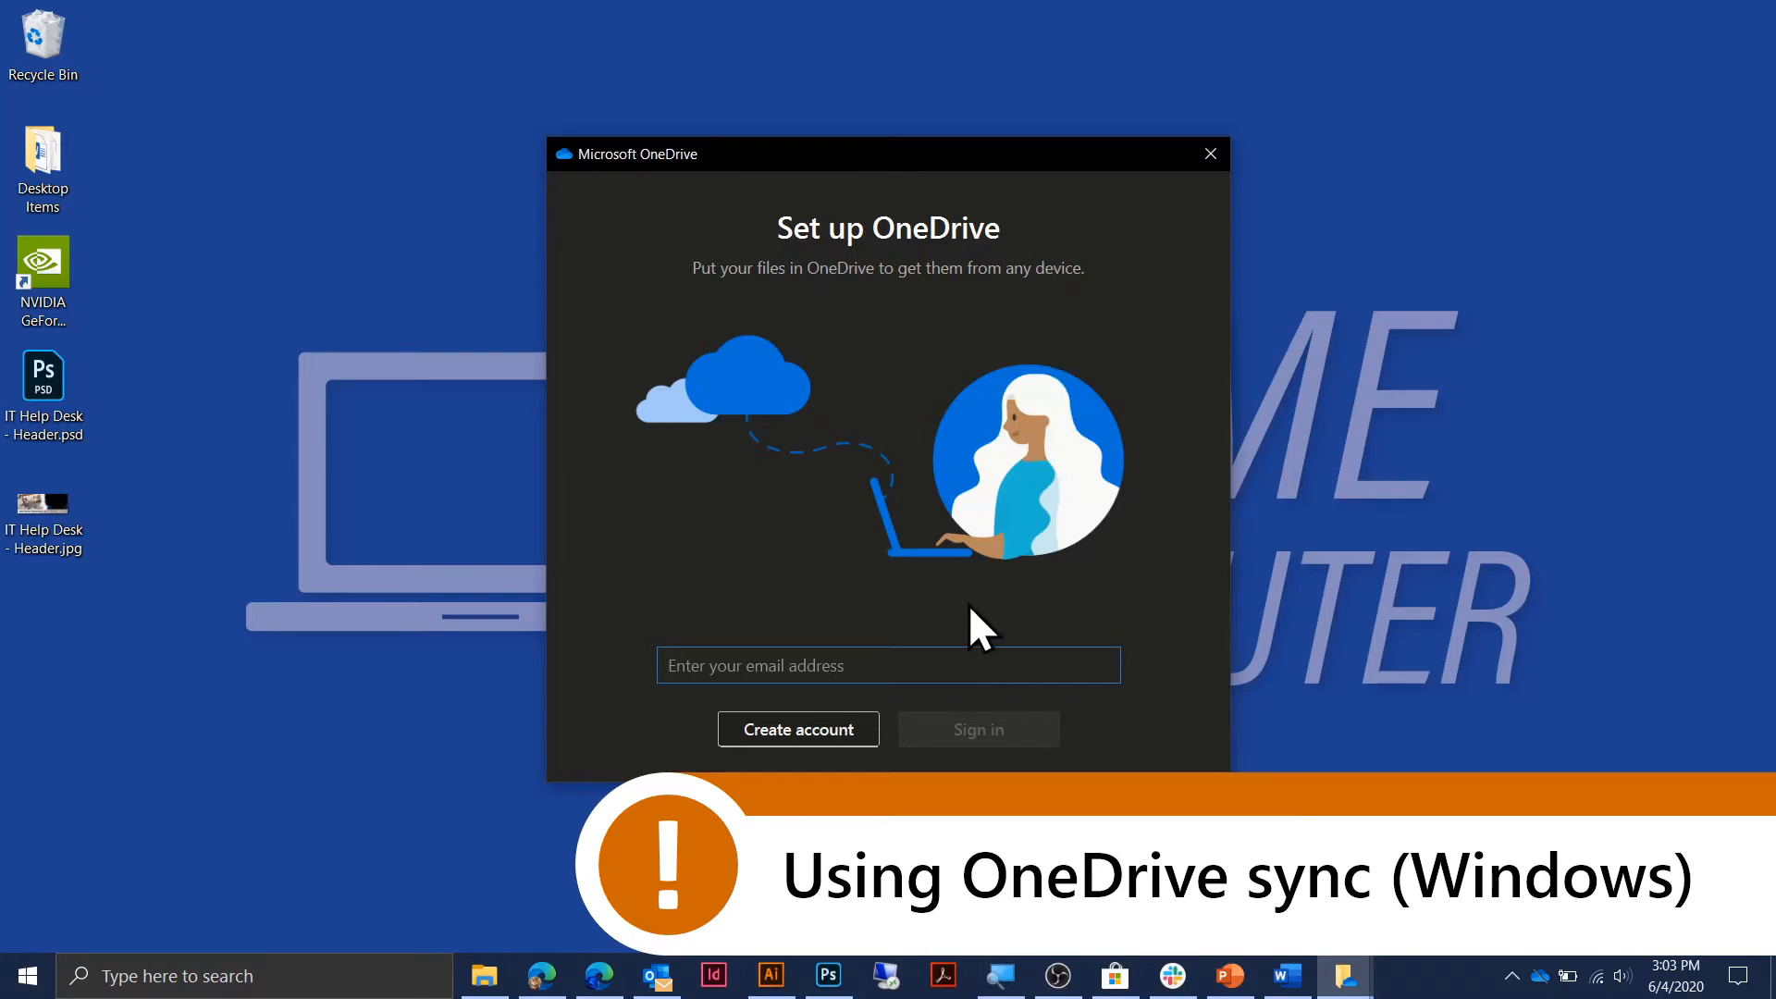
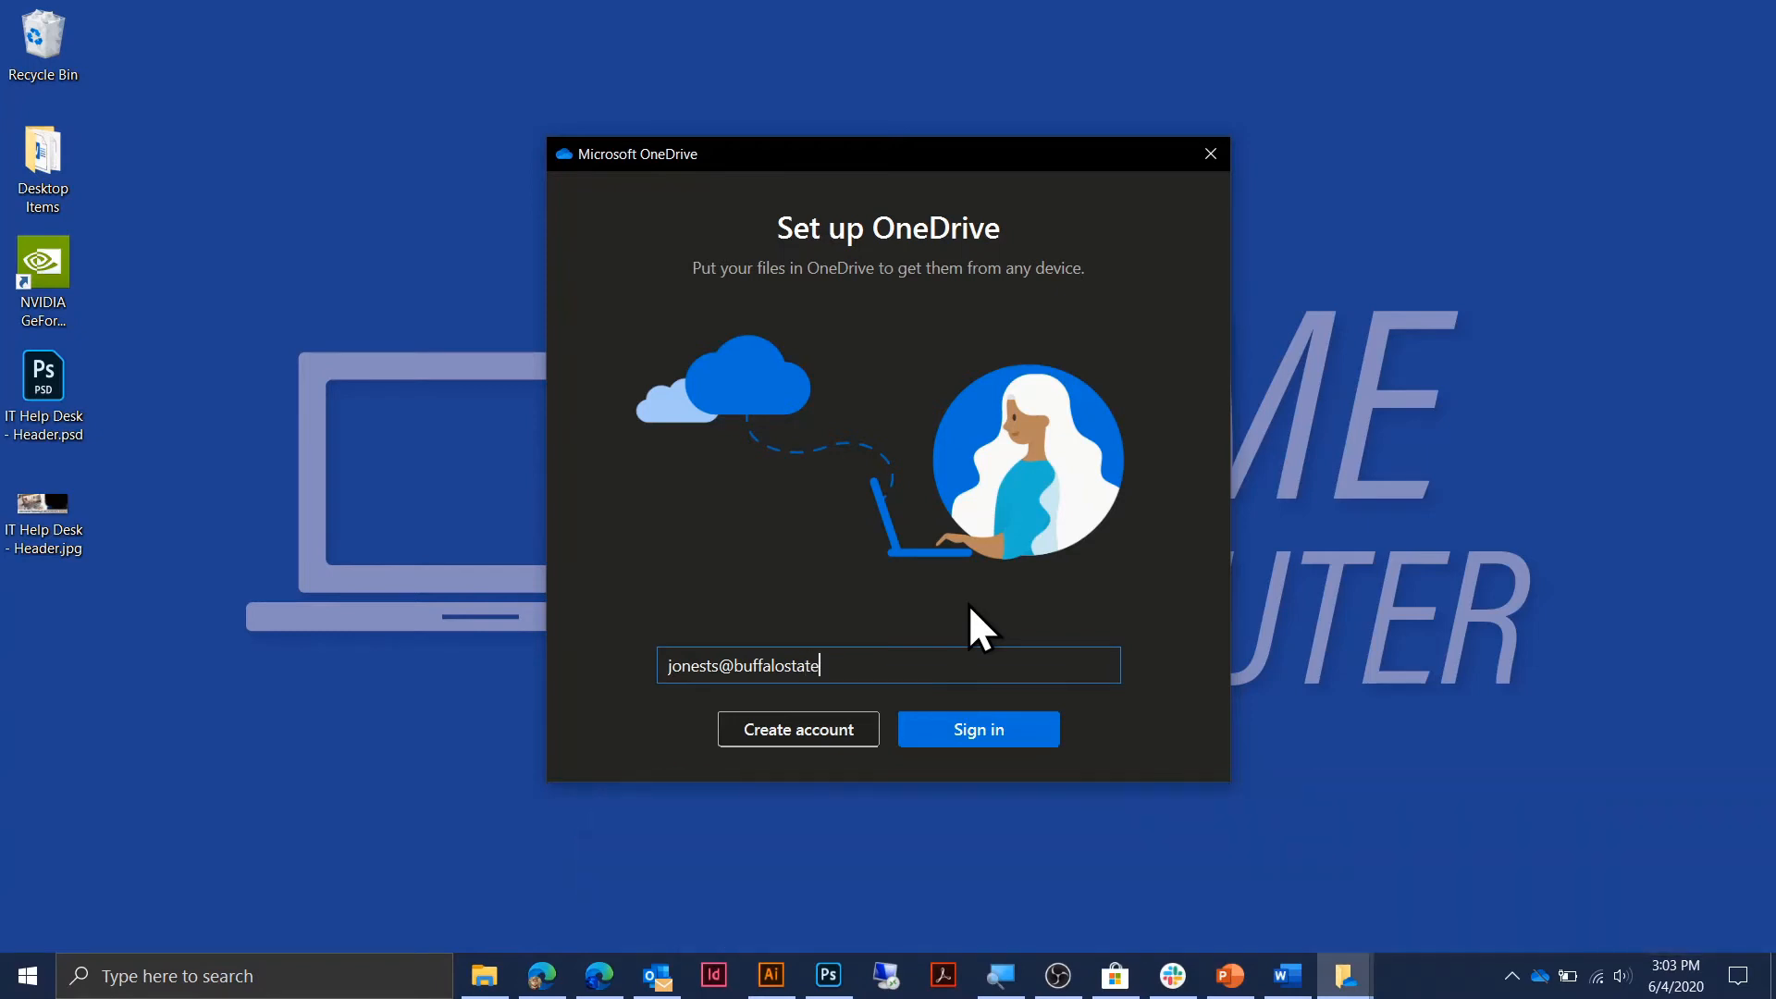
Enter the work e-mail address, fixing a typo, and sign in as a work or school account.
{"action": "left_click", "coordinate": [968, 737]}
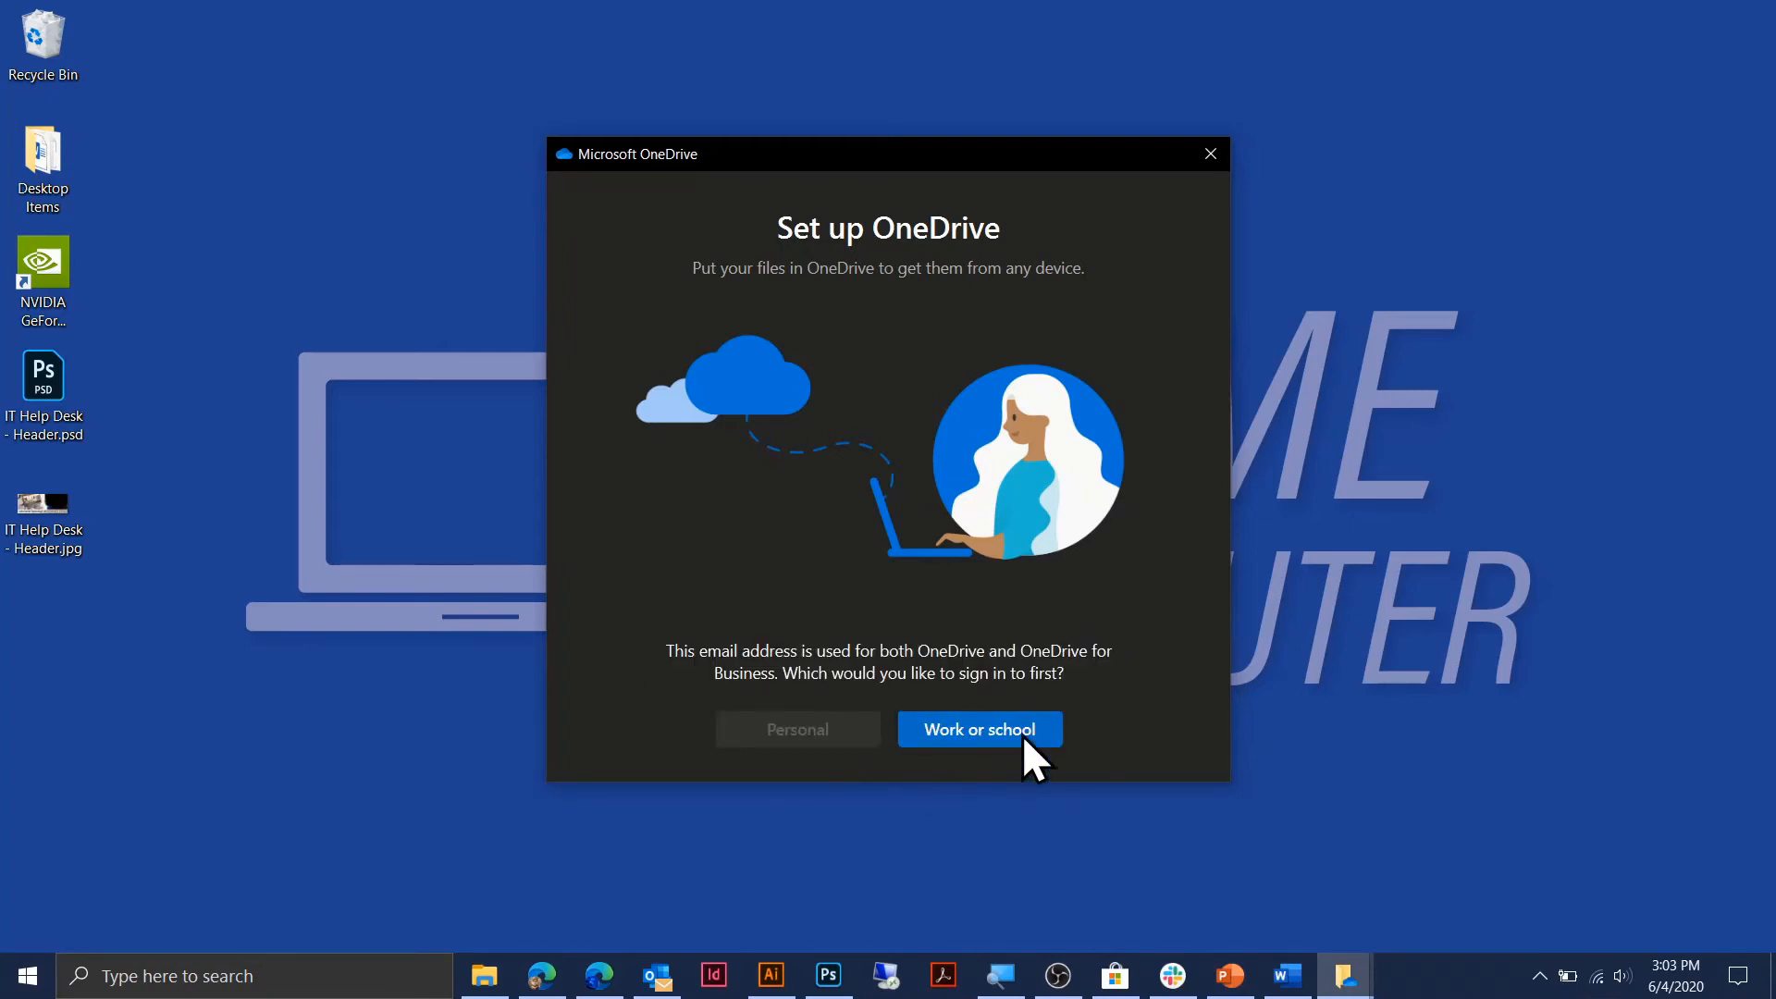
{"action": "left_click", "coordinate": [966, 734]}
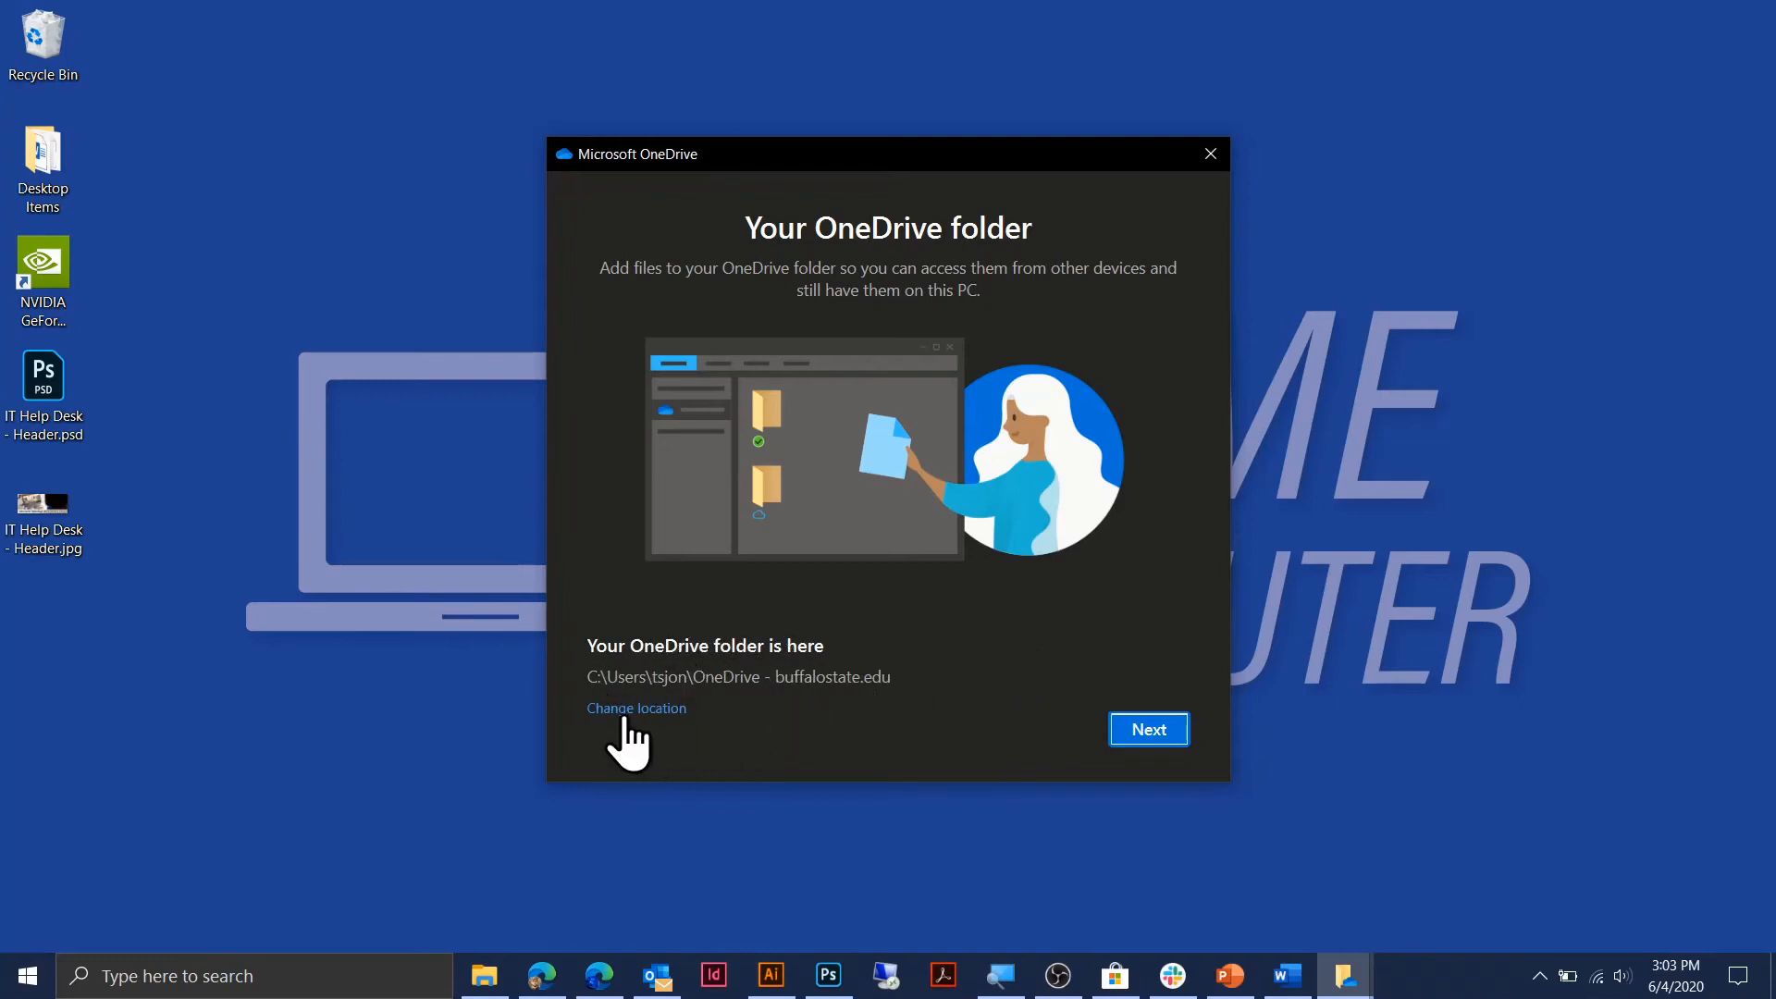
Accept the default OneDrive folder location, page through the introduction, and choose Later for the mobile app.
{"action": "left_click", "coordinate": [1136, 727]}
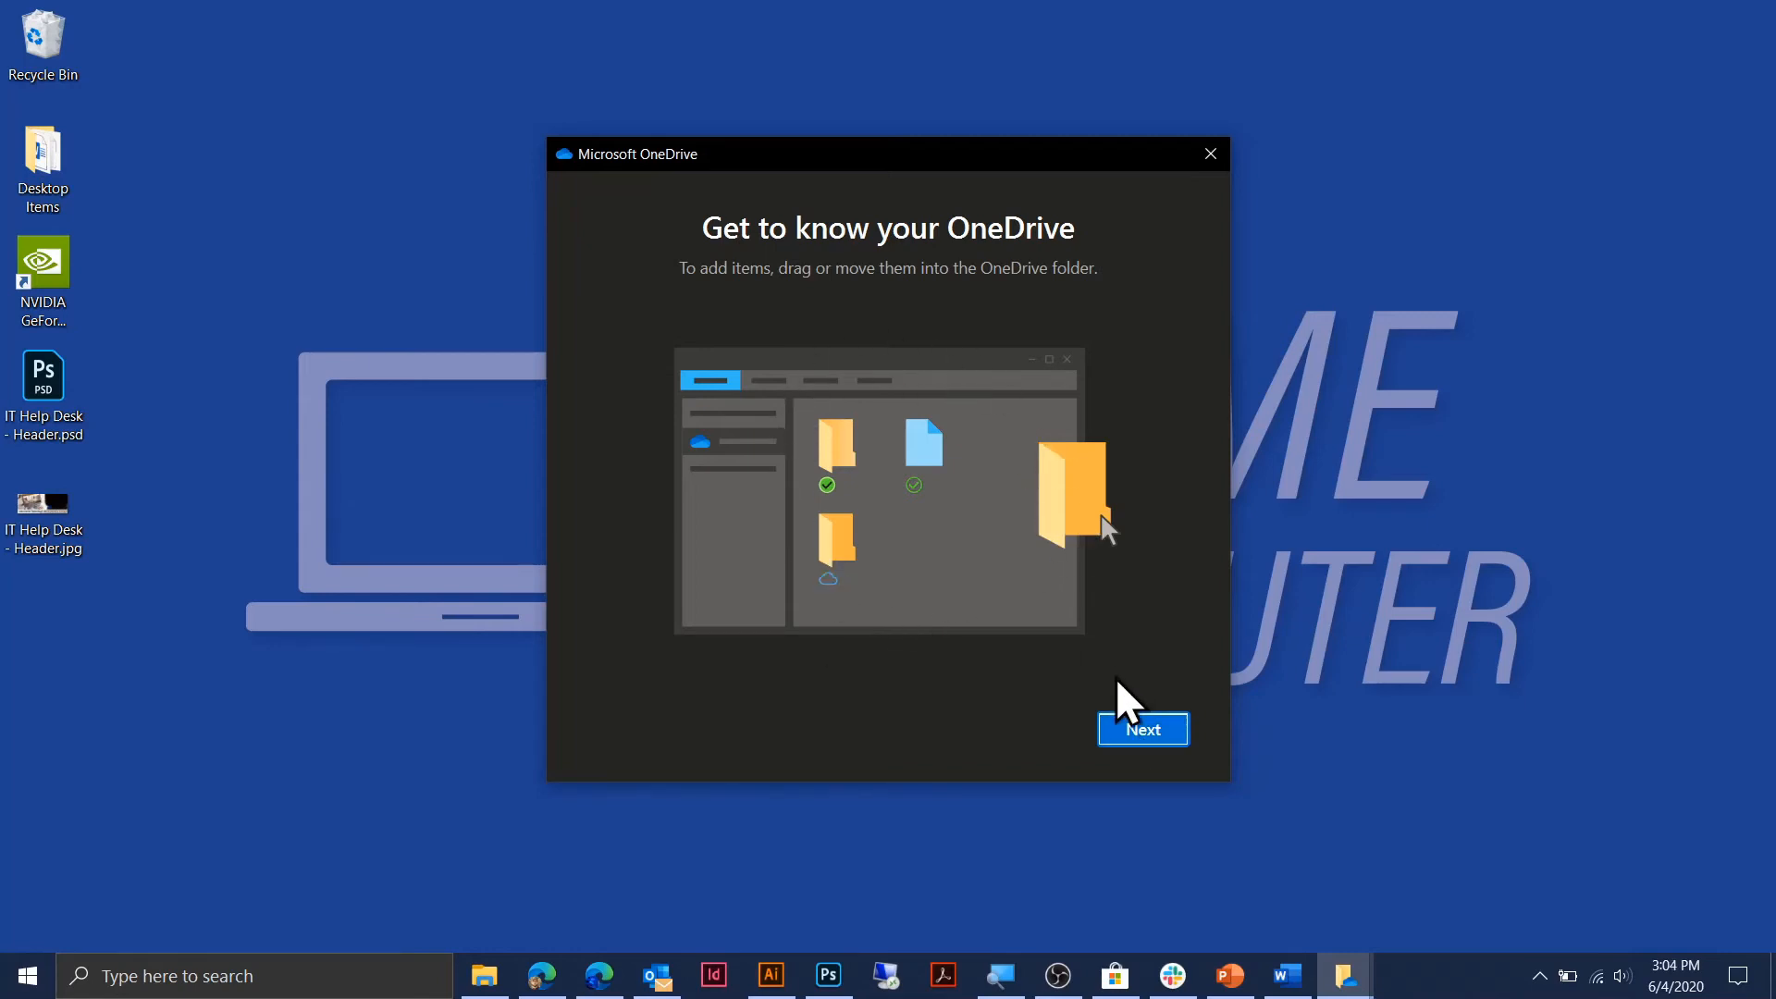
{"action": "left_click", "coordinate": [1142, 727]}
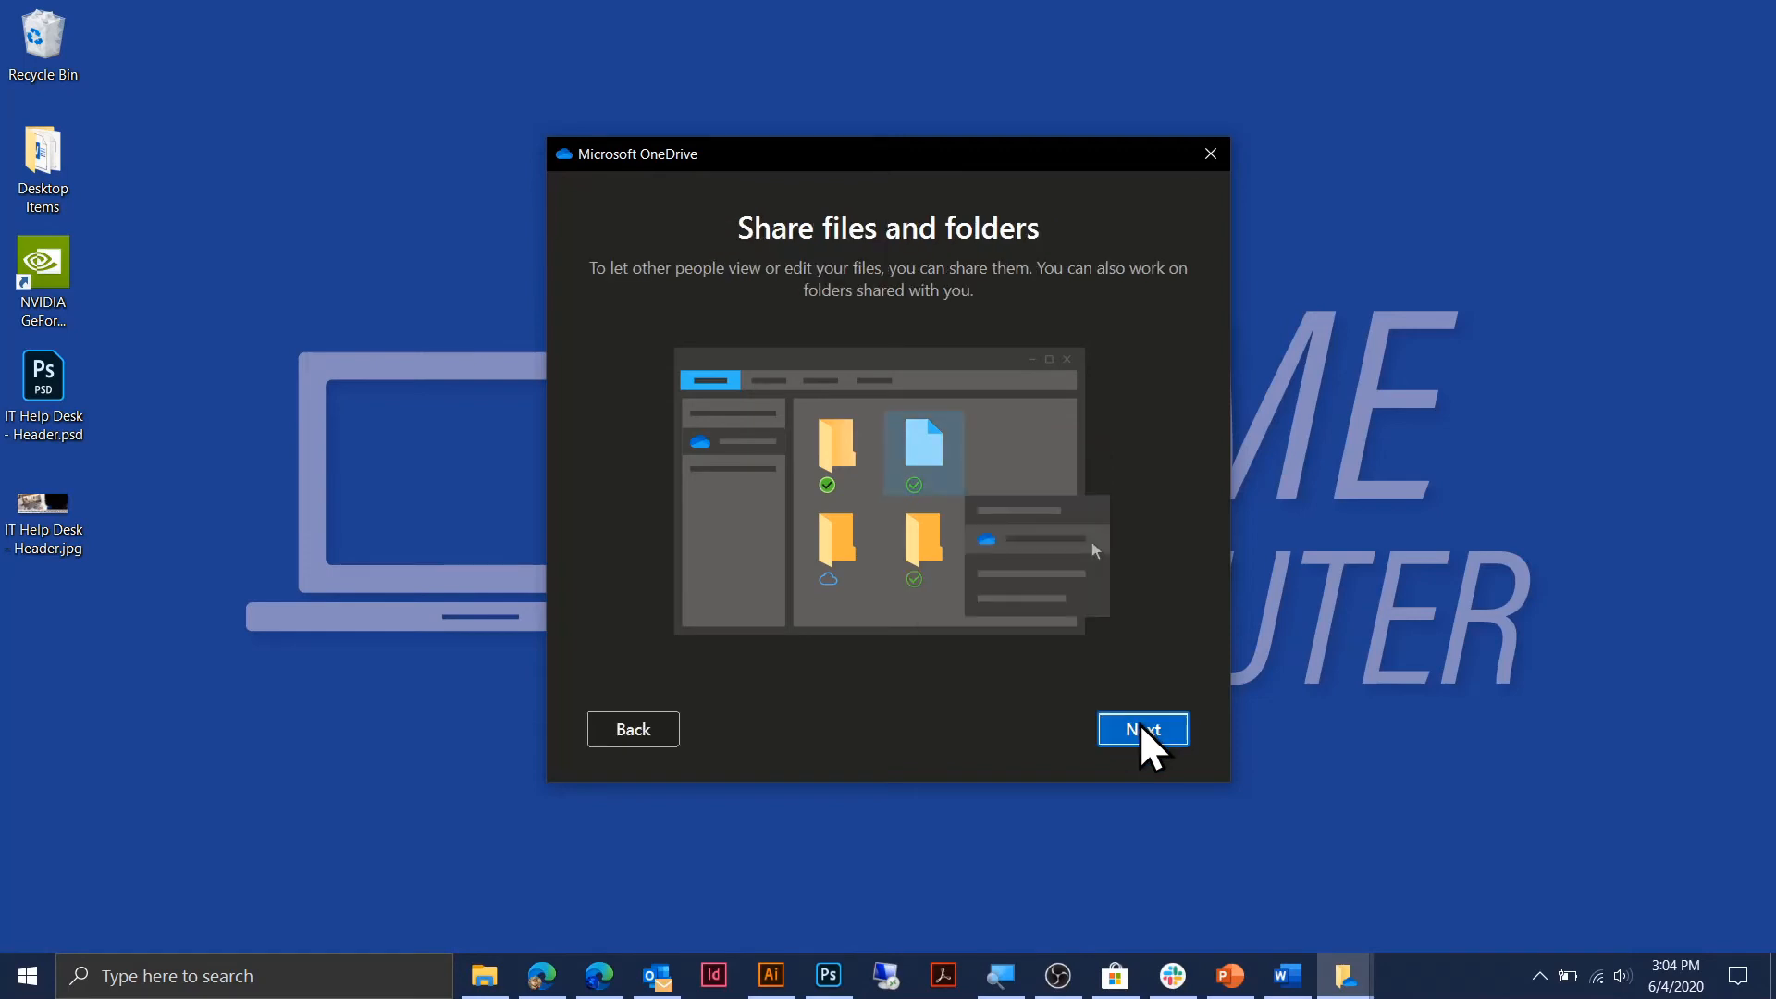
{"action": "left_click", "coordinate": [1141, 727]}
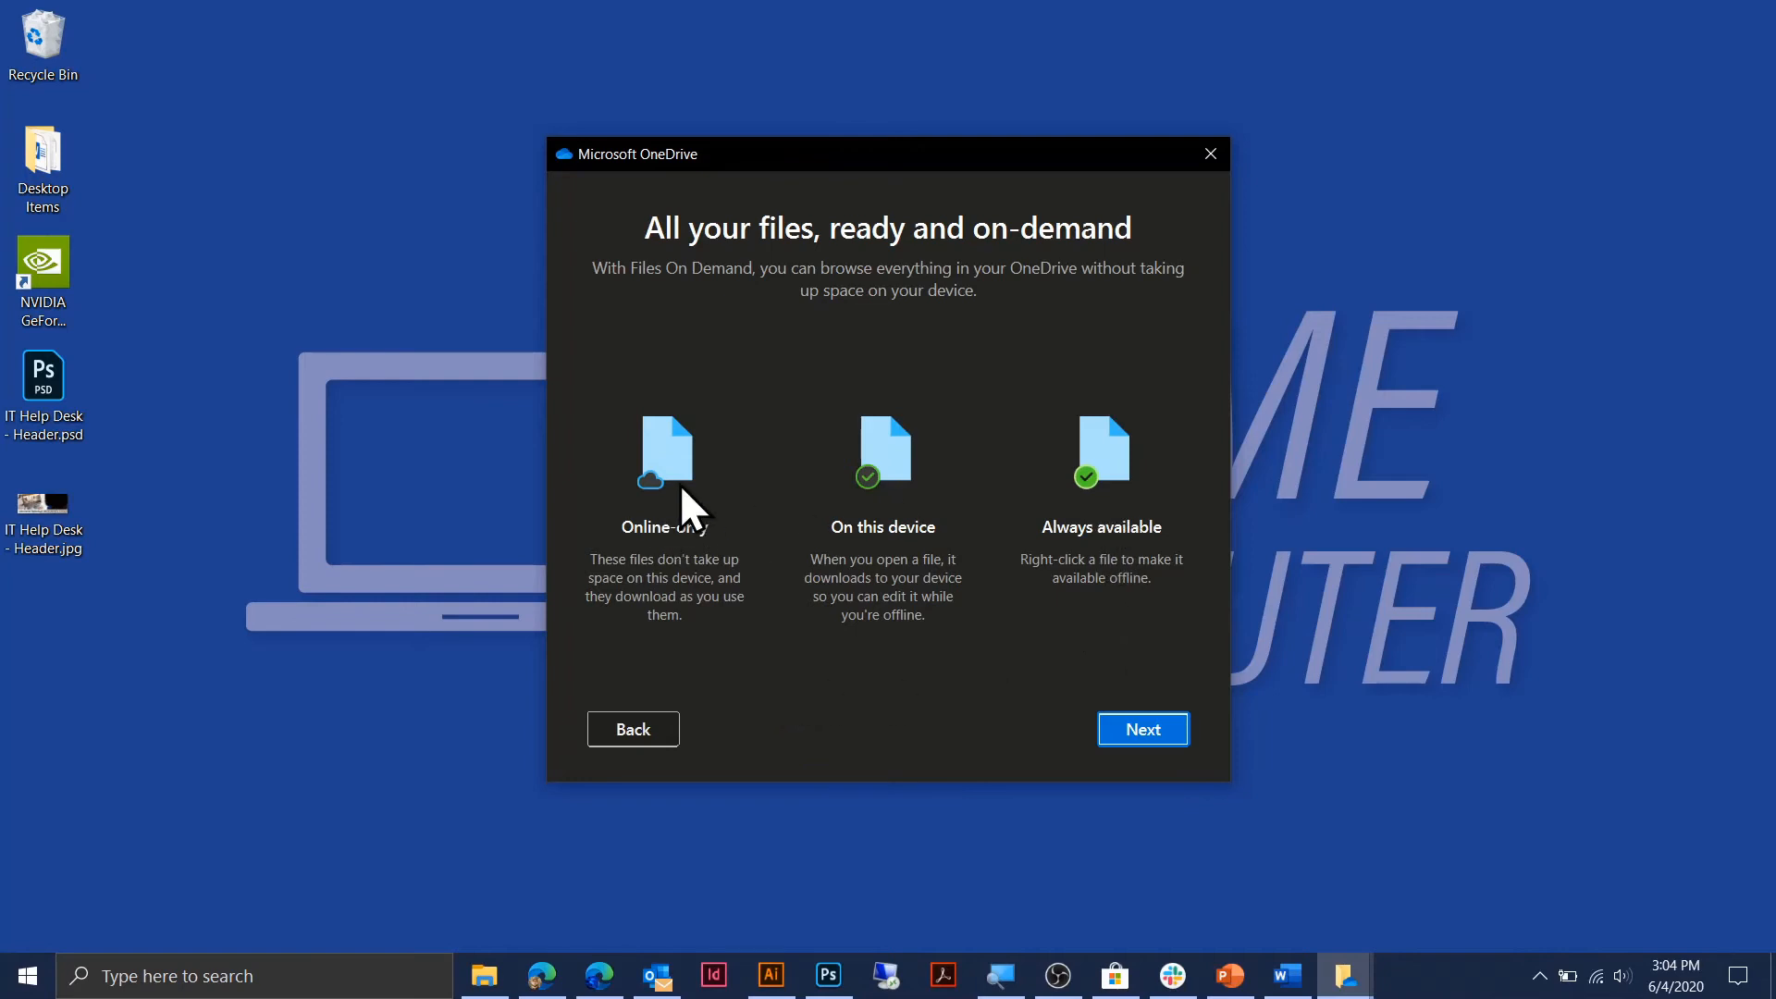
{"action": "left_click", "coordinate": [912, 487]}
{"action": "left_click", "coordinate": [1158, 726]}
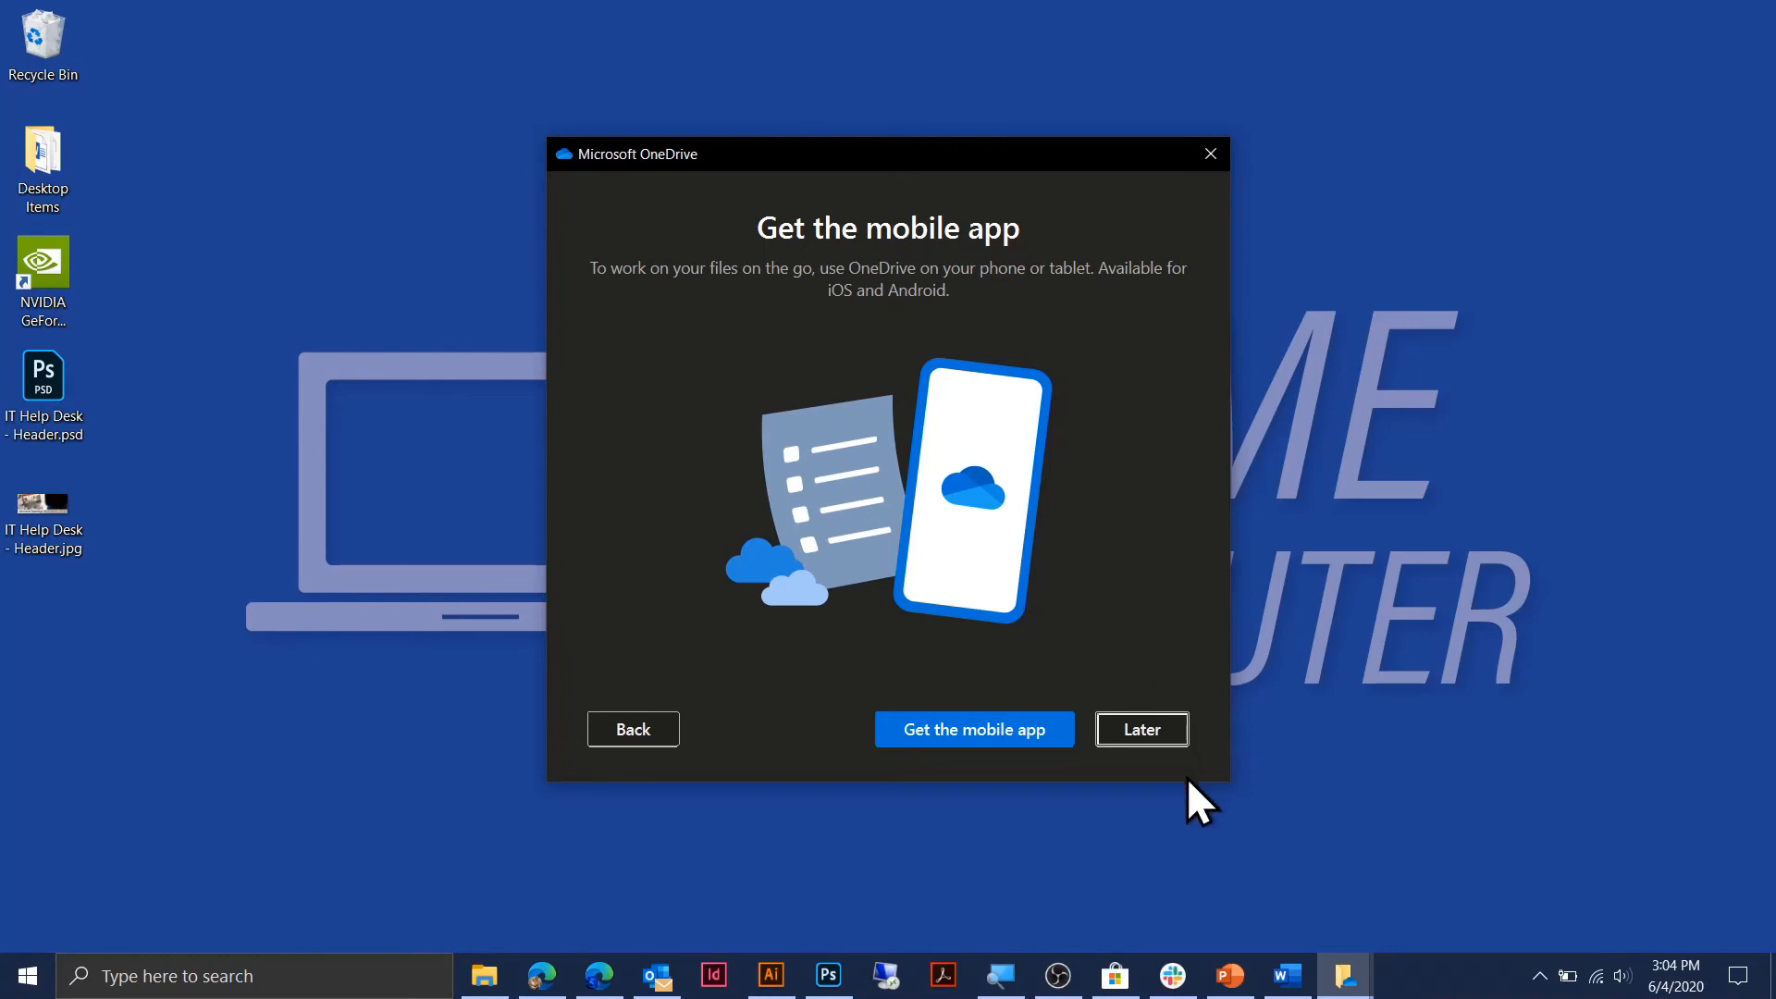
{"action": "left_click", "coordinate": [1145, 740]}
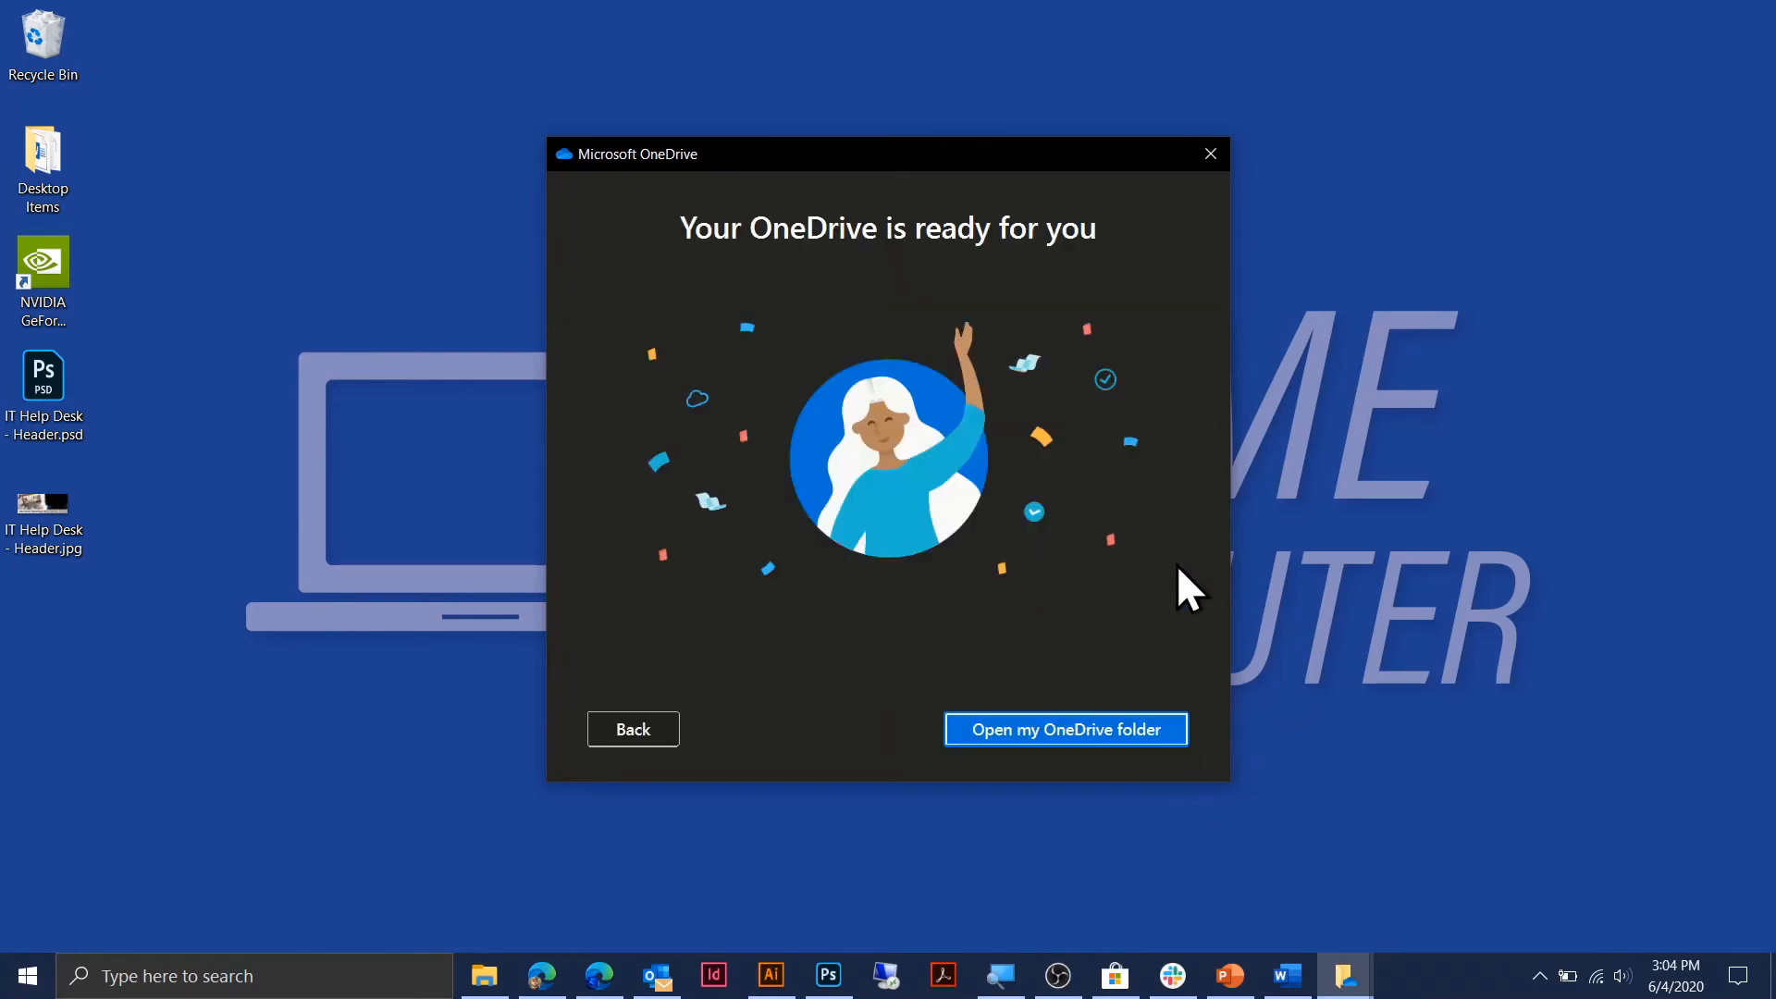
Open the synced work OneDrive in File Explorer, collapsing OneDrive - Personal to view its files.
{"action": "left_click", "coordinate": [1046, 731]}
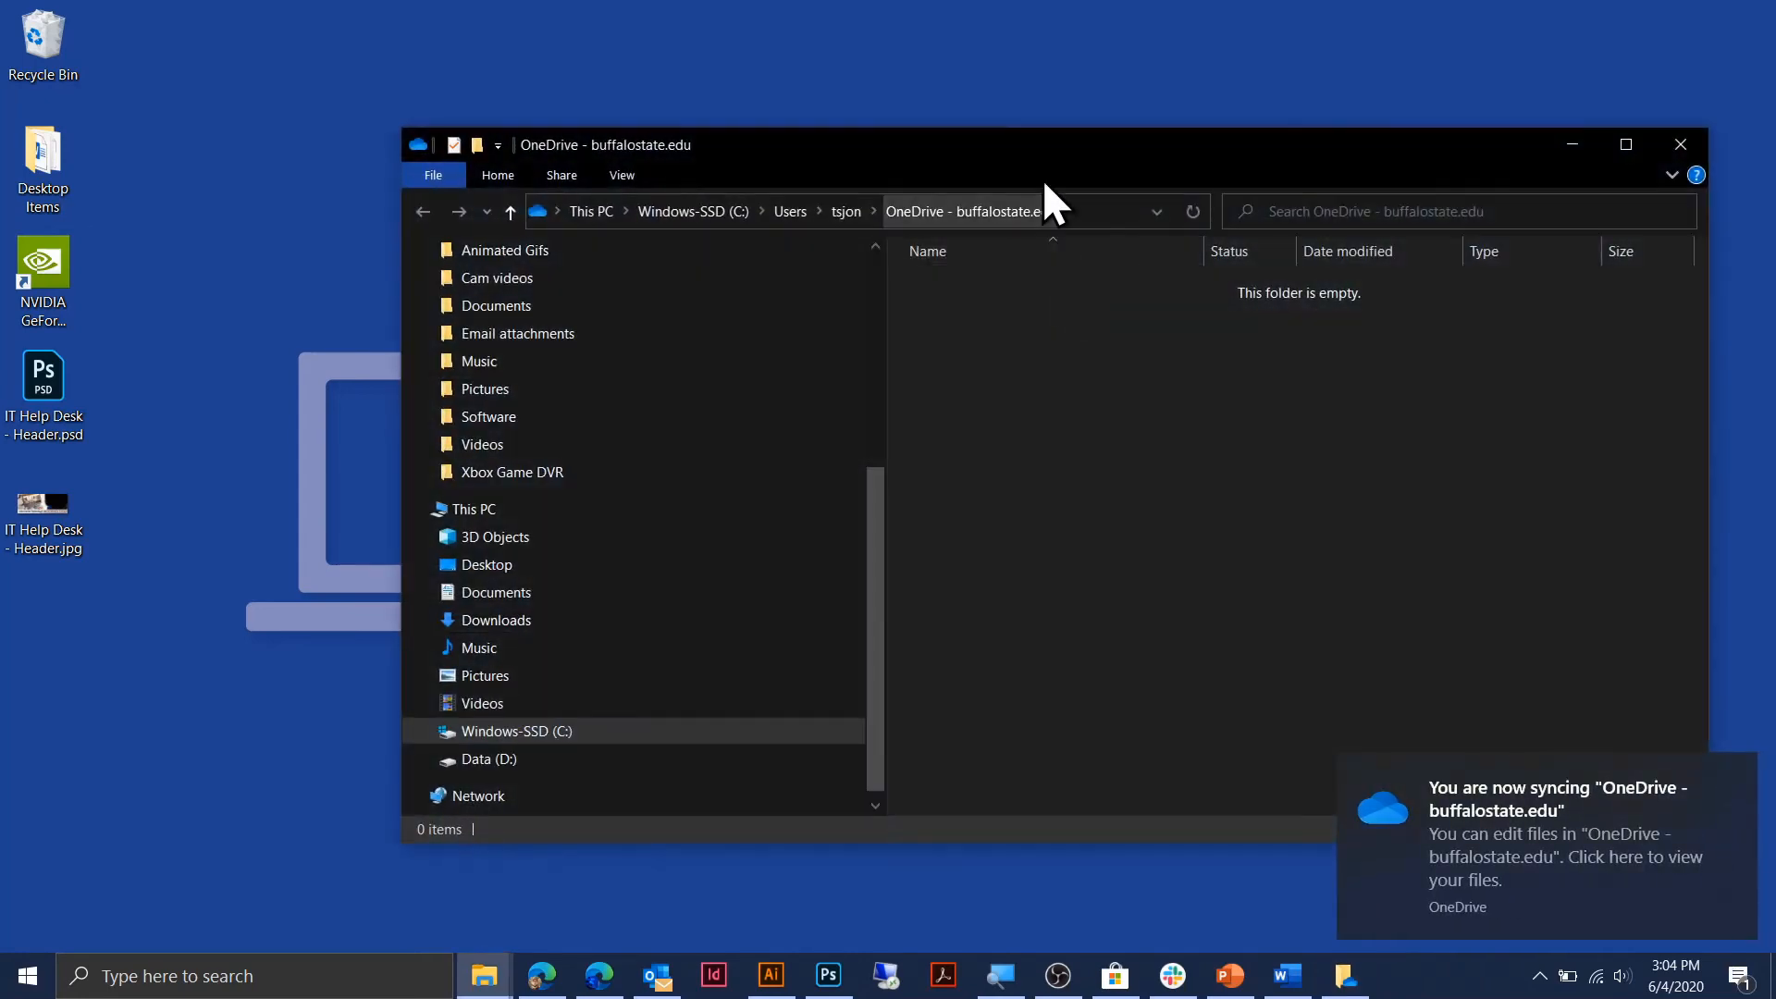
{"action": "left_click_drag", "start_coordinate": [1047, 141], "coordinate": [1014, 31]}
{"action": "scroll", "coordinate": [614, 537], "scroll_direction": "up", "scroll_amount": 2}
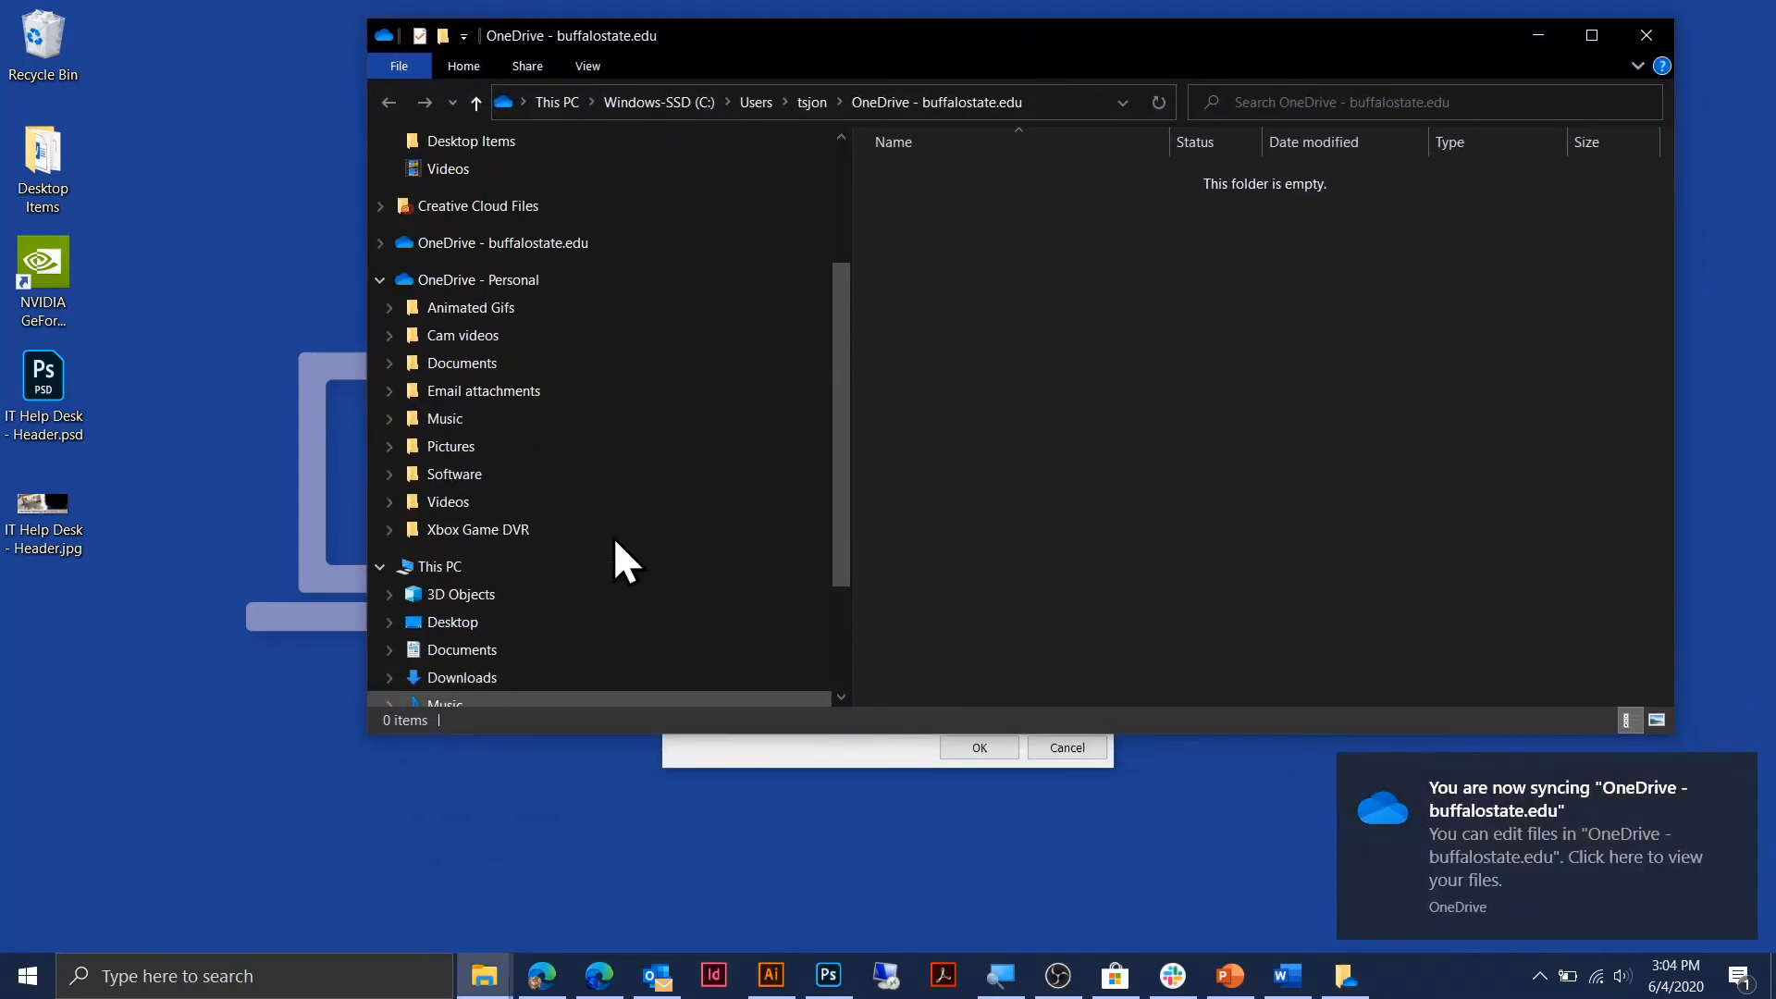
{"action": "scroll", "coordinate": [615, 532], "scroll_direction": "up", "scroll_amount": 3}
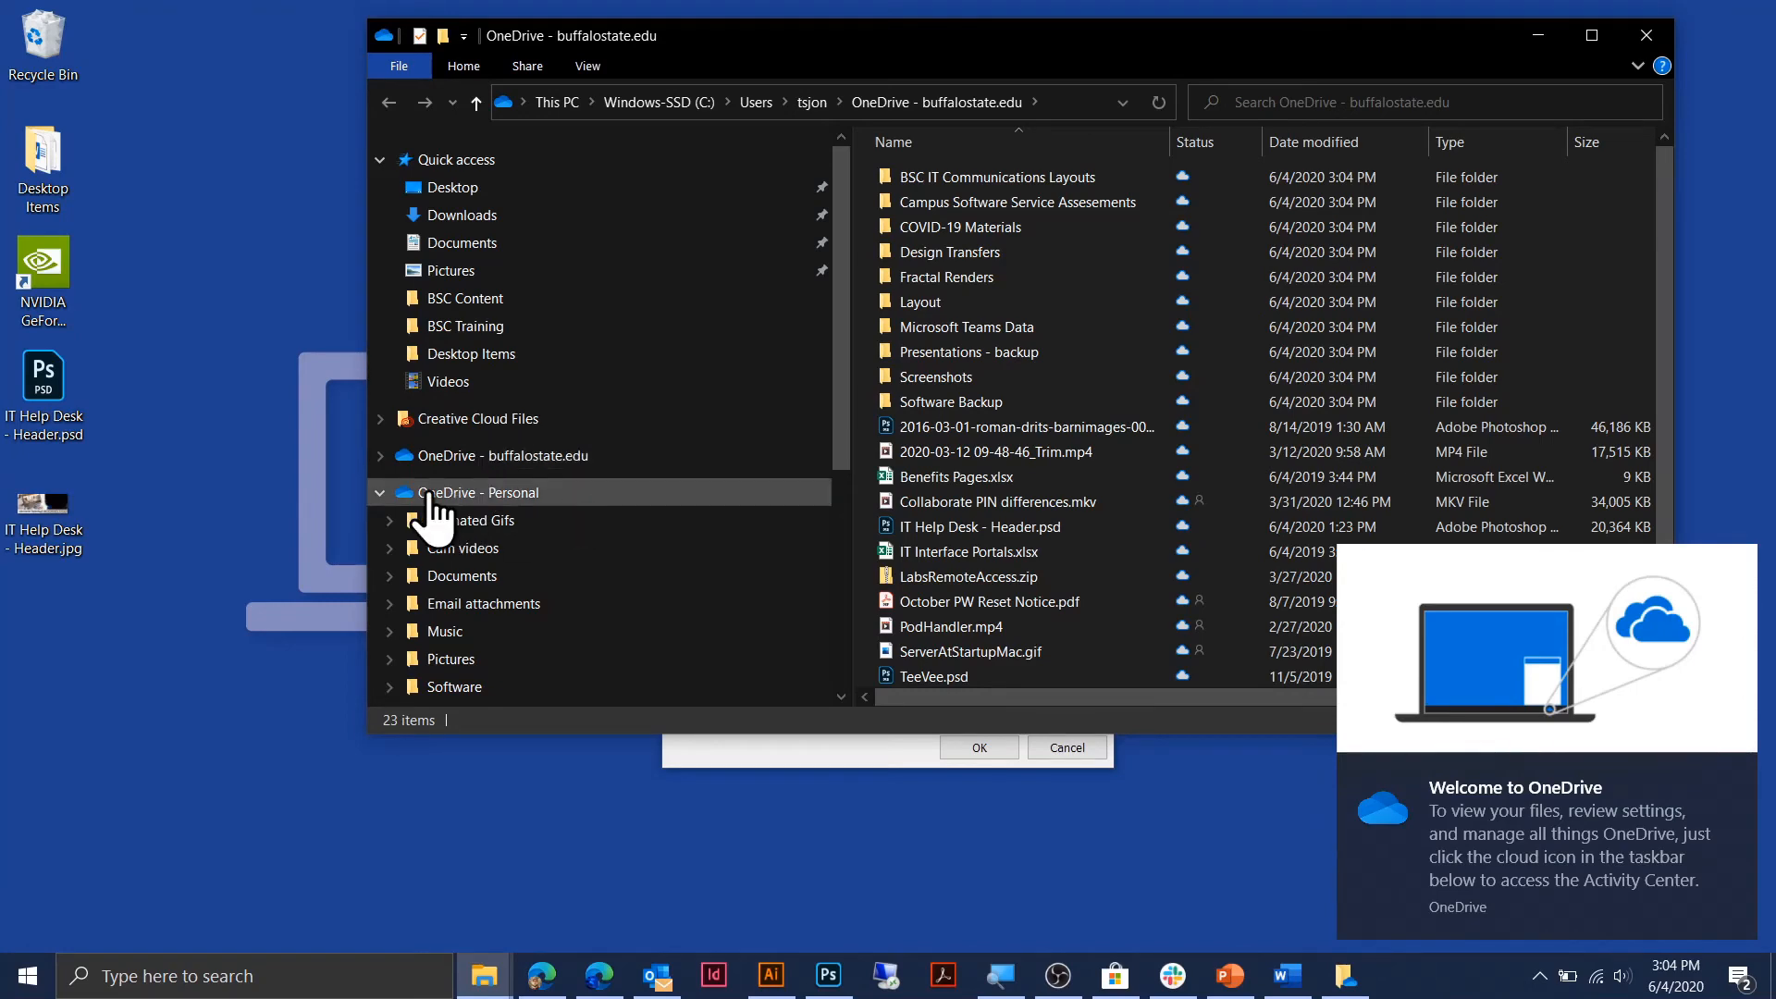
{"action": "left_click", "coordinate": [381, 492]}
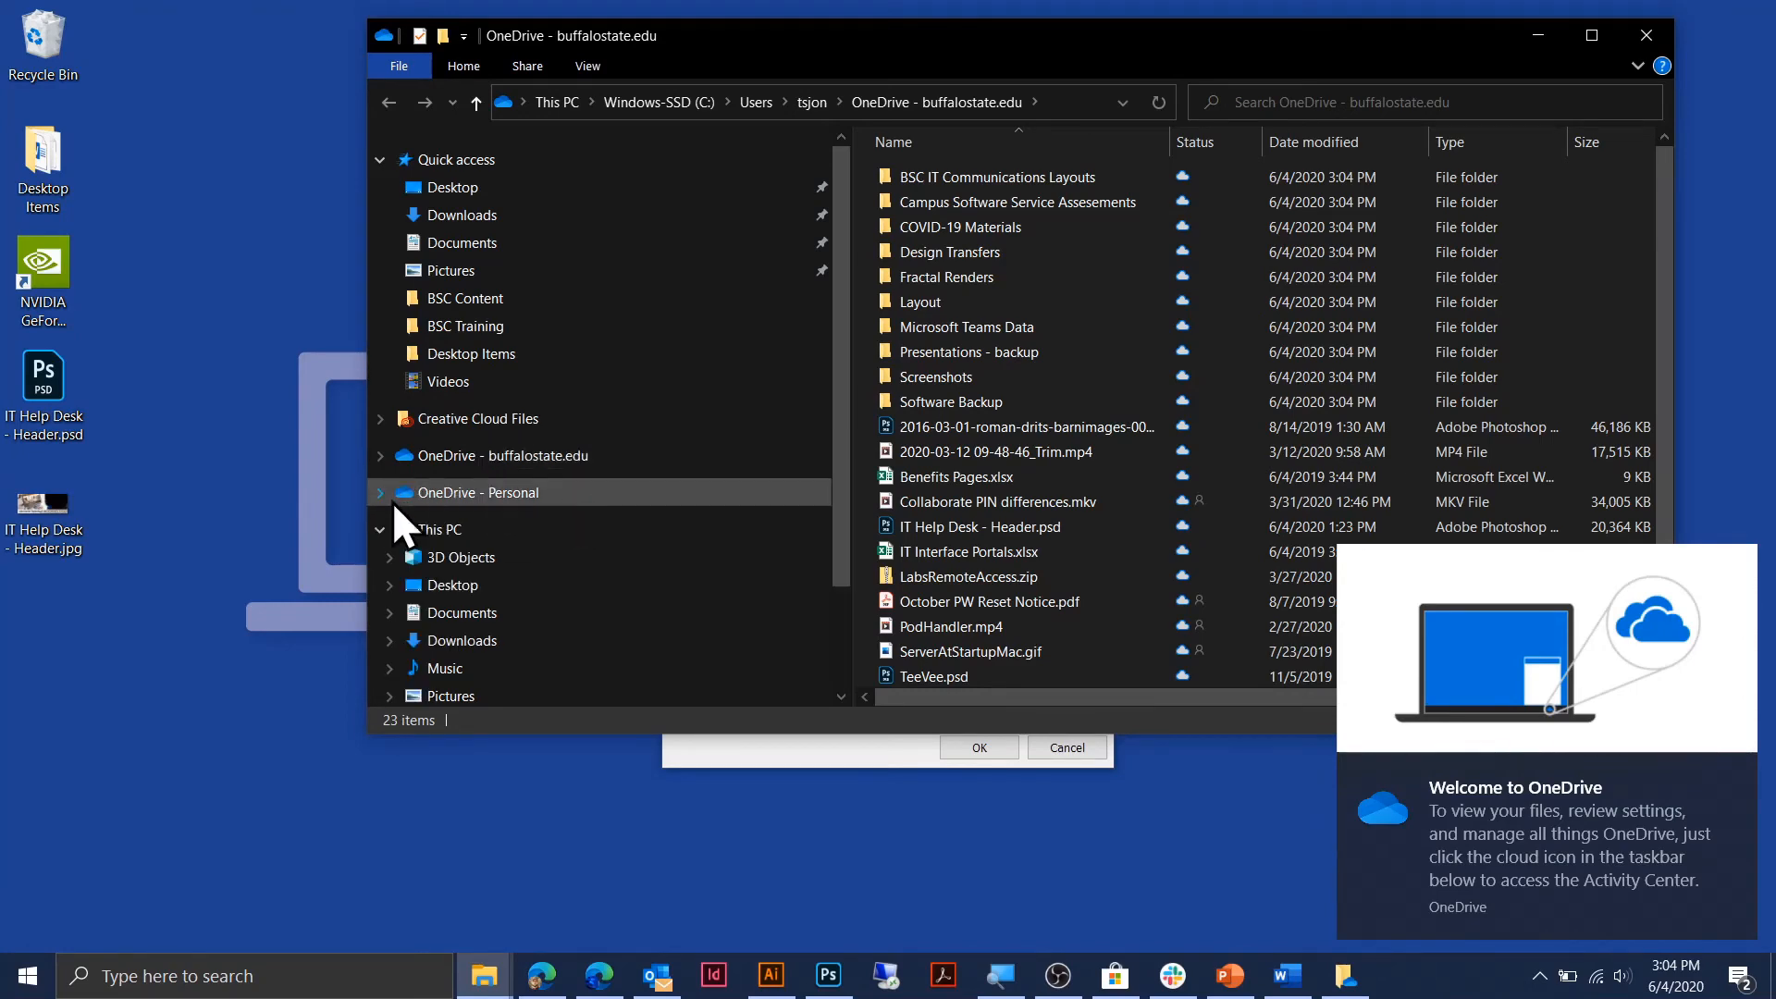
{"action": "left_click", "coordinate": [552, 455]}
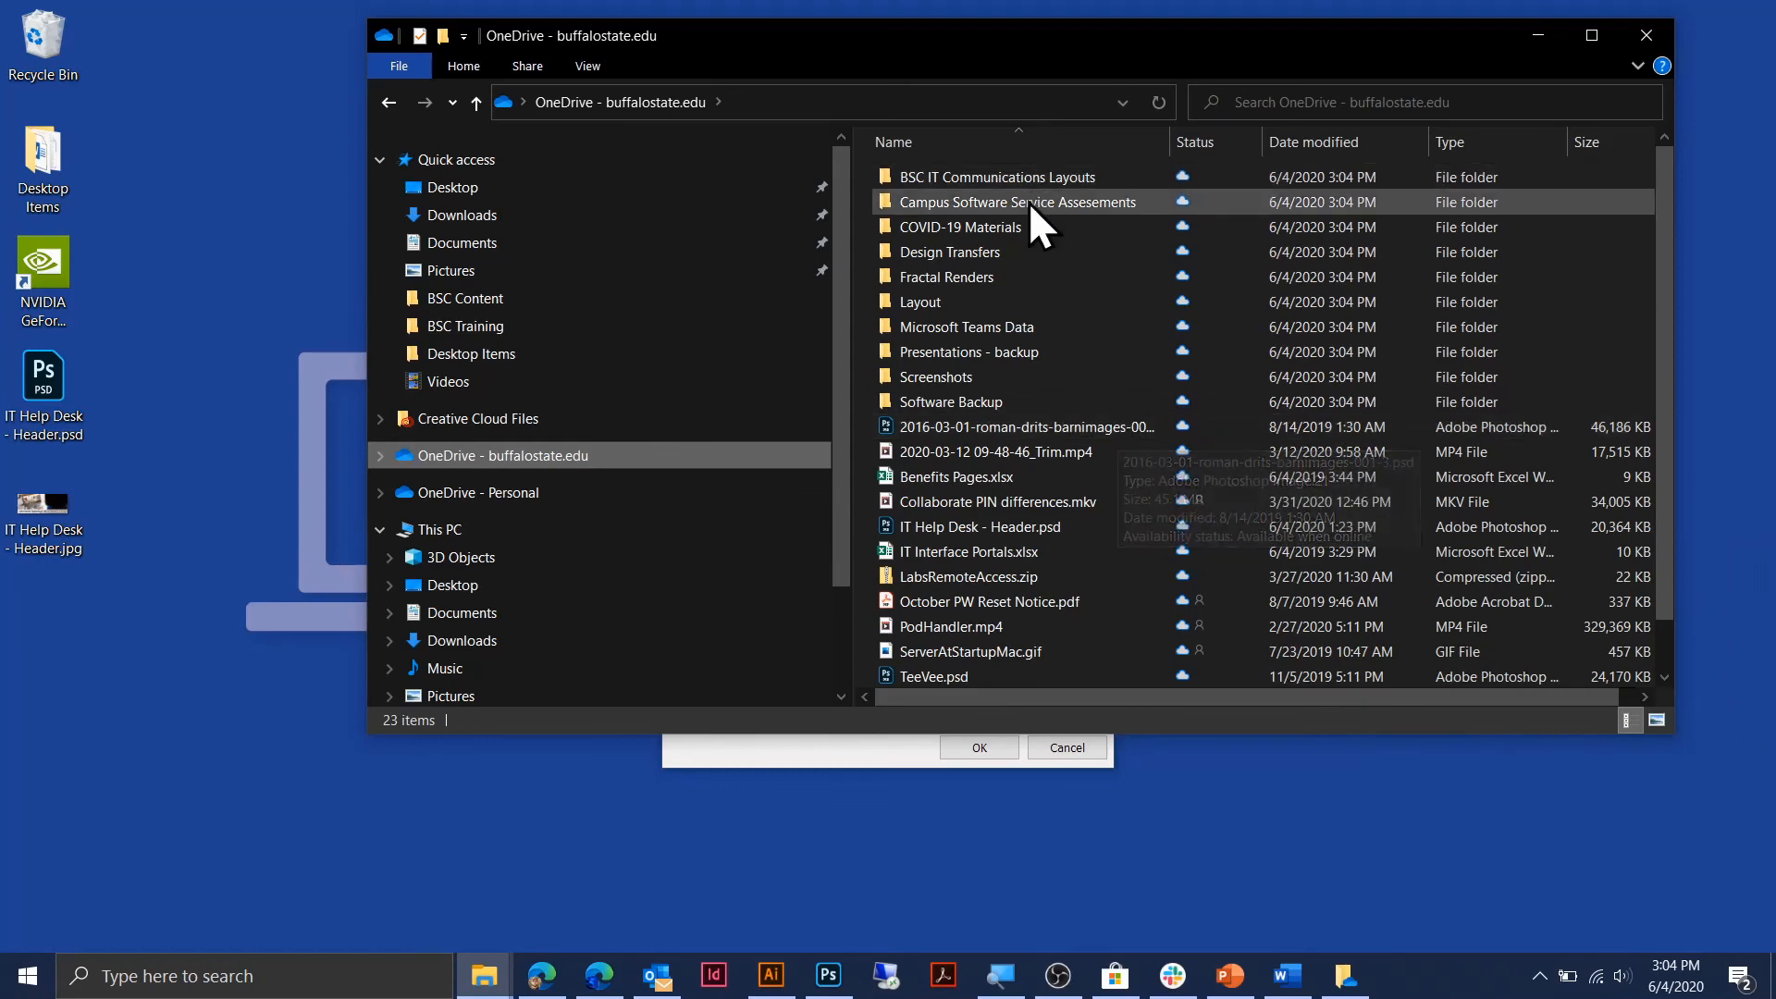
{"action": "scroll", "coordinate": [1054, 416], "scroll_direction": "down", "scroll_amount": 1}
{"action": "scroll", "coordinate": [1069, 523], "scroll_direction": "up", "scroll_amount": 1}
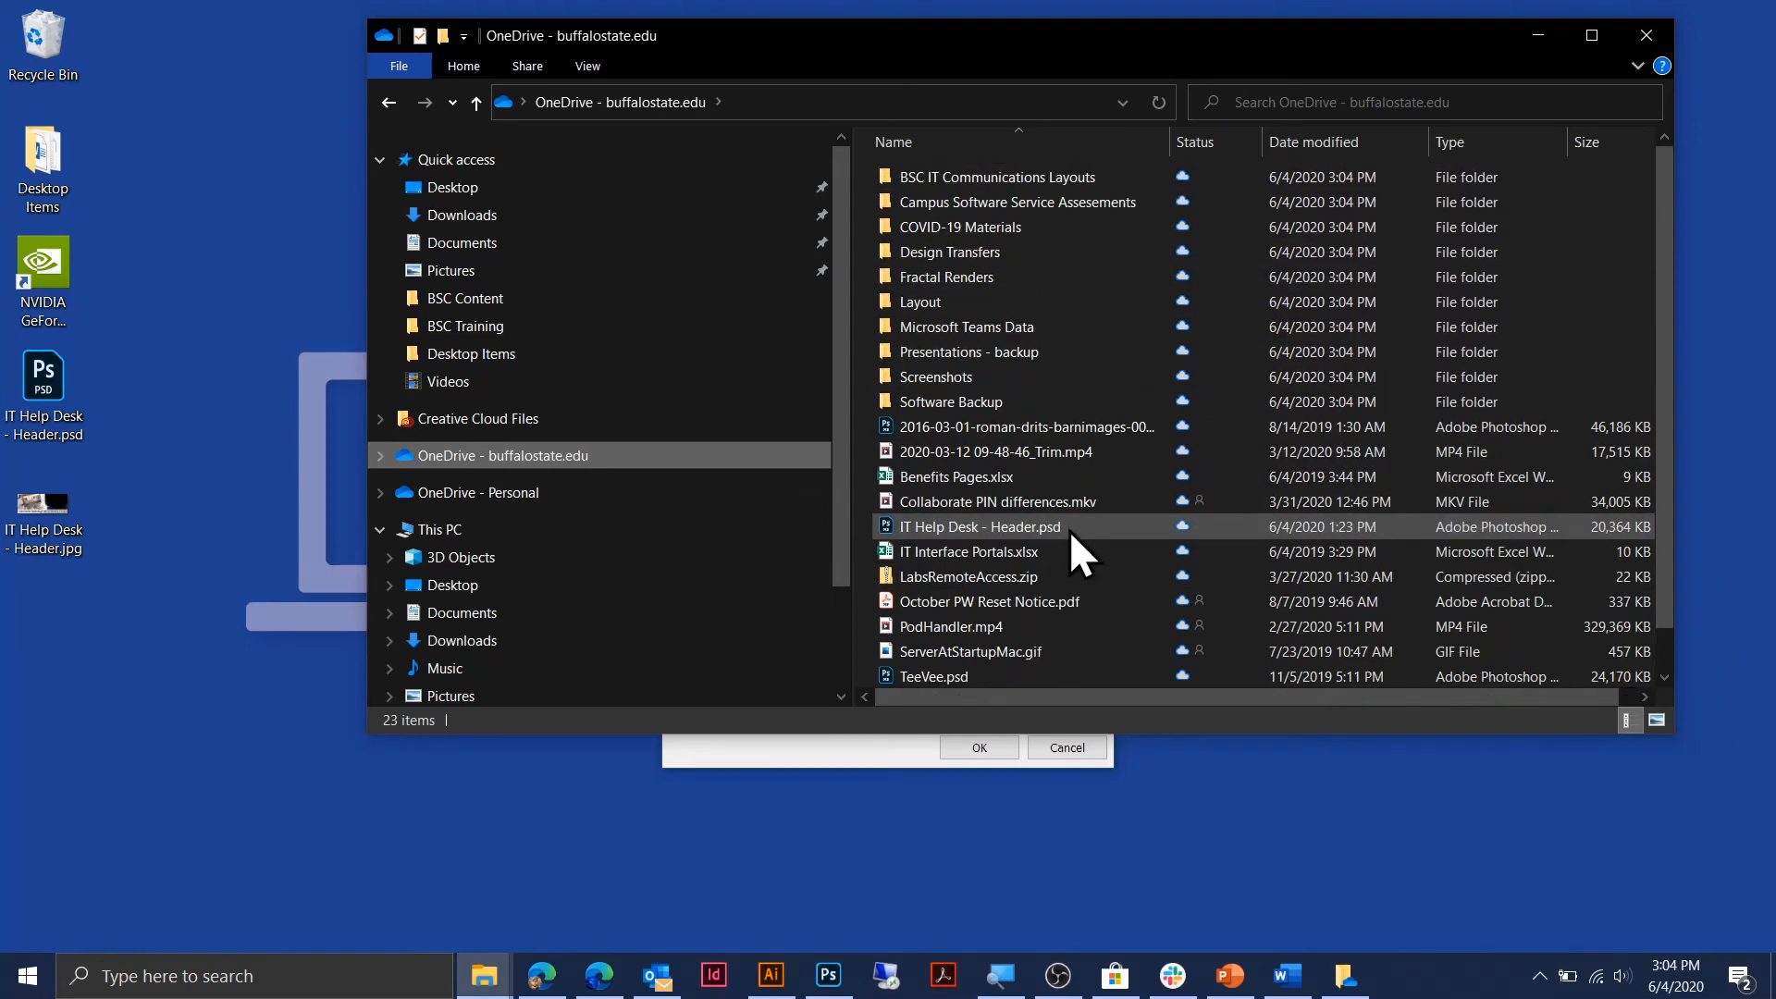
Close File Explorer and the OneDrive settings dialog, then reopen Explorer on the work OneDrive.
{"action": "left_click", "coordinate": [1645, 39]}
{"action": "left_click", "coordinate": [1100, 191]}
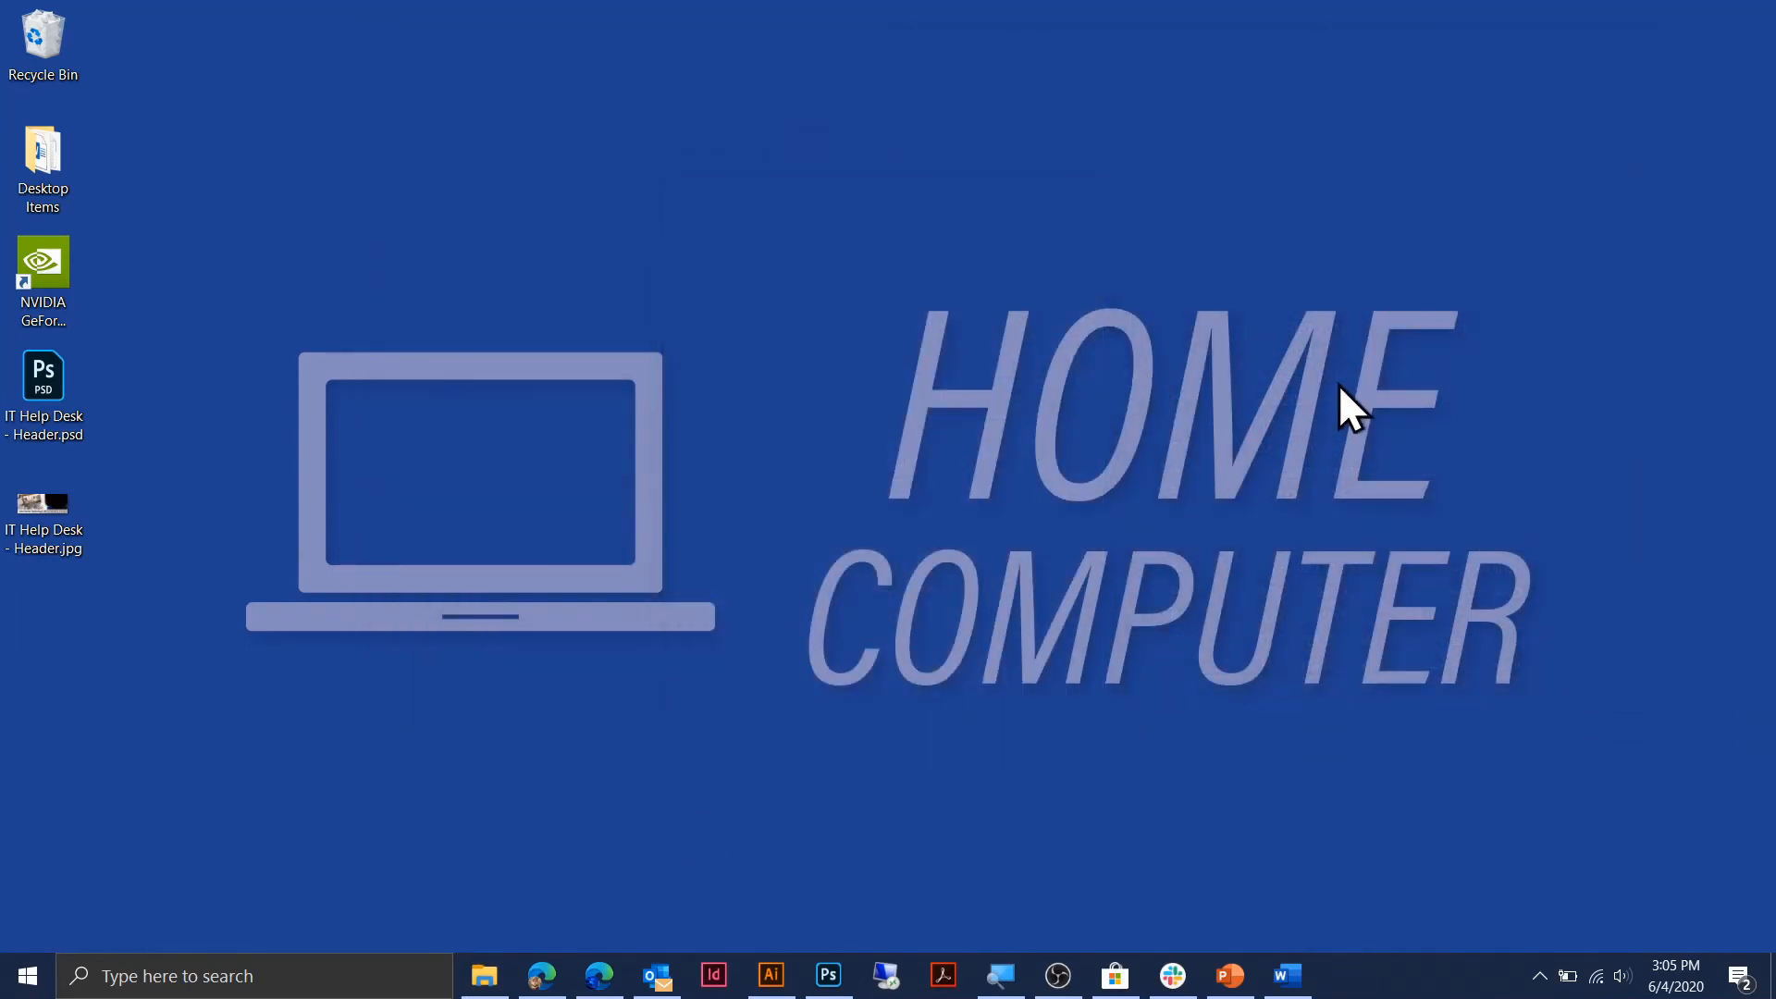
{"action": "left_click", "coordinate": [485, 976]}
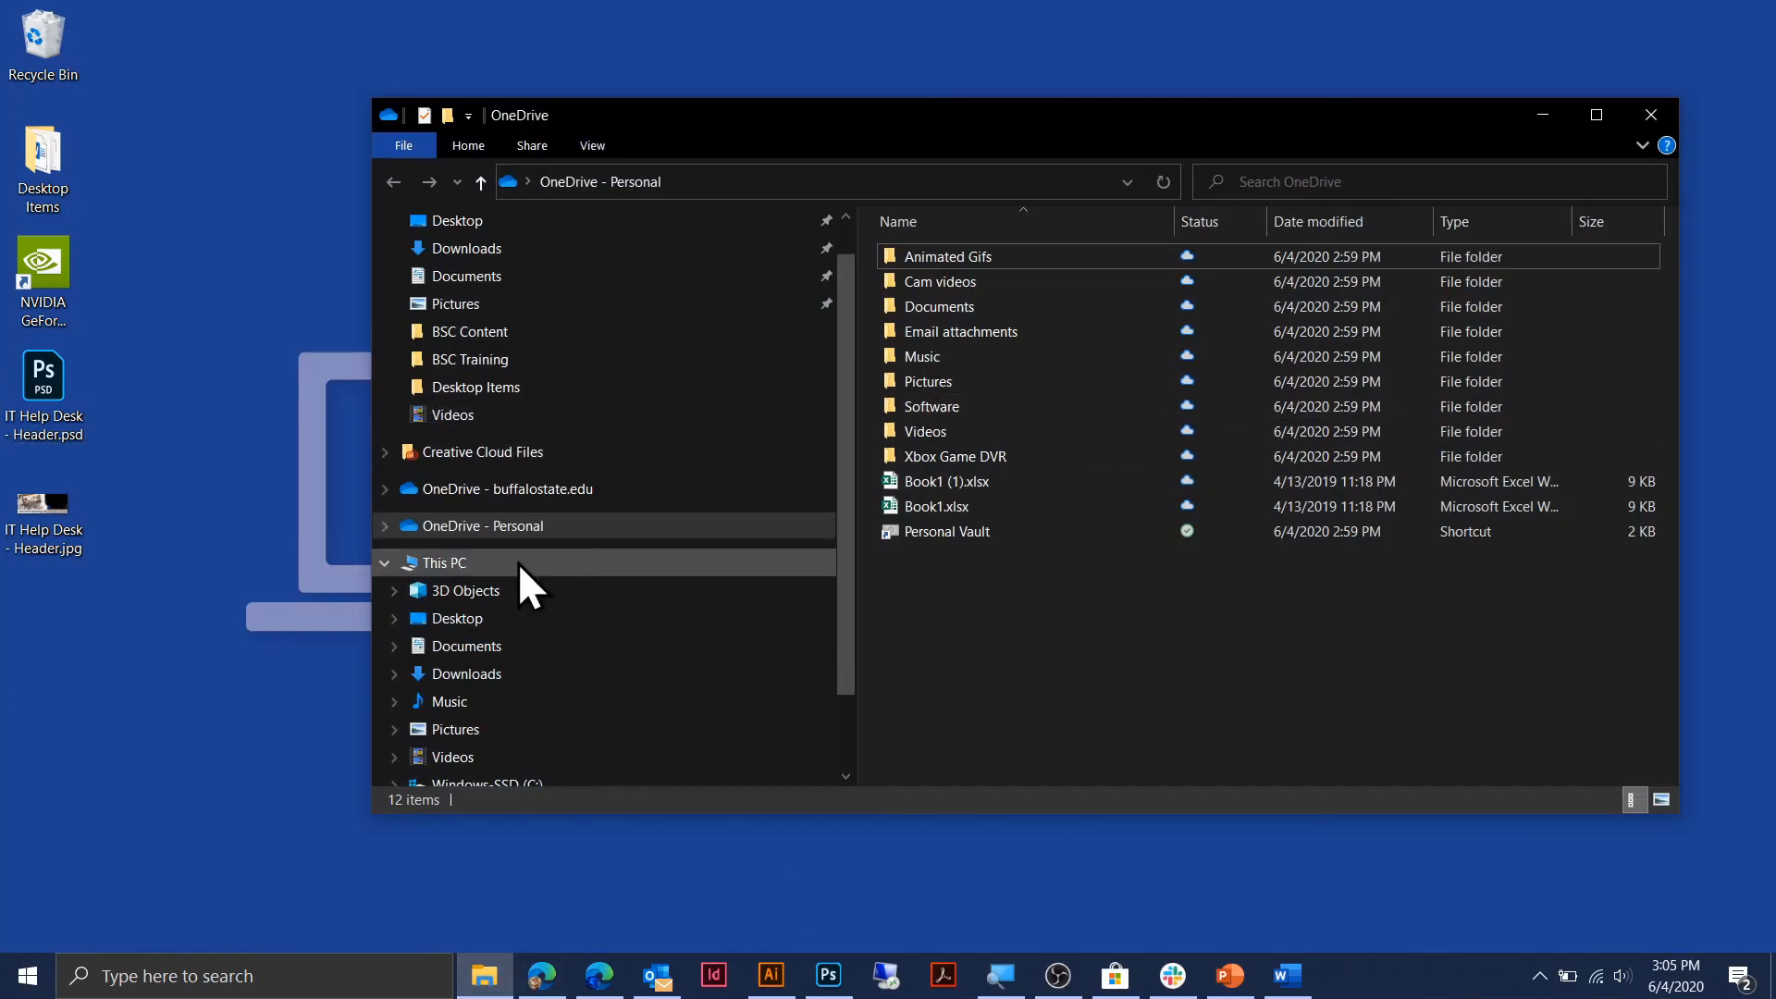
{"action": "left_click", "coordinate": [564, 493]}
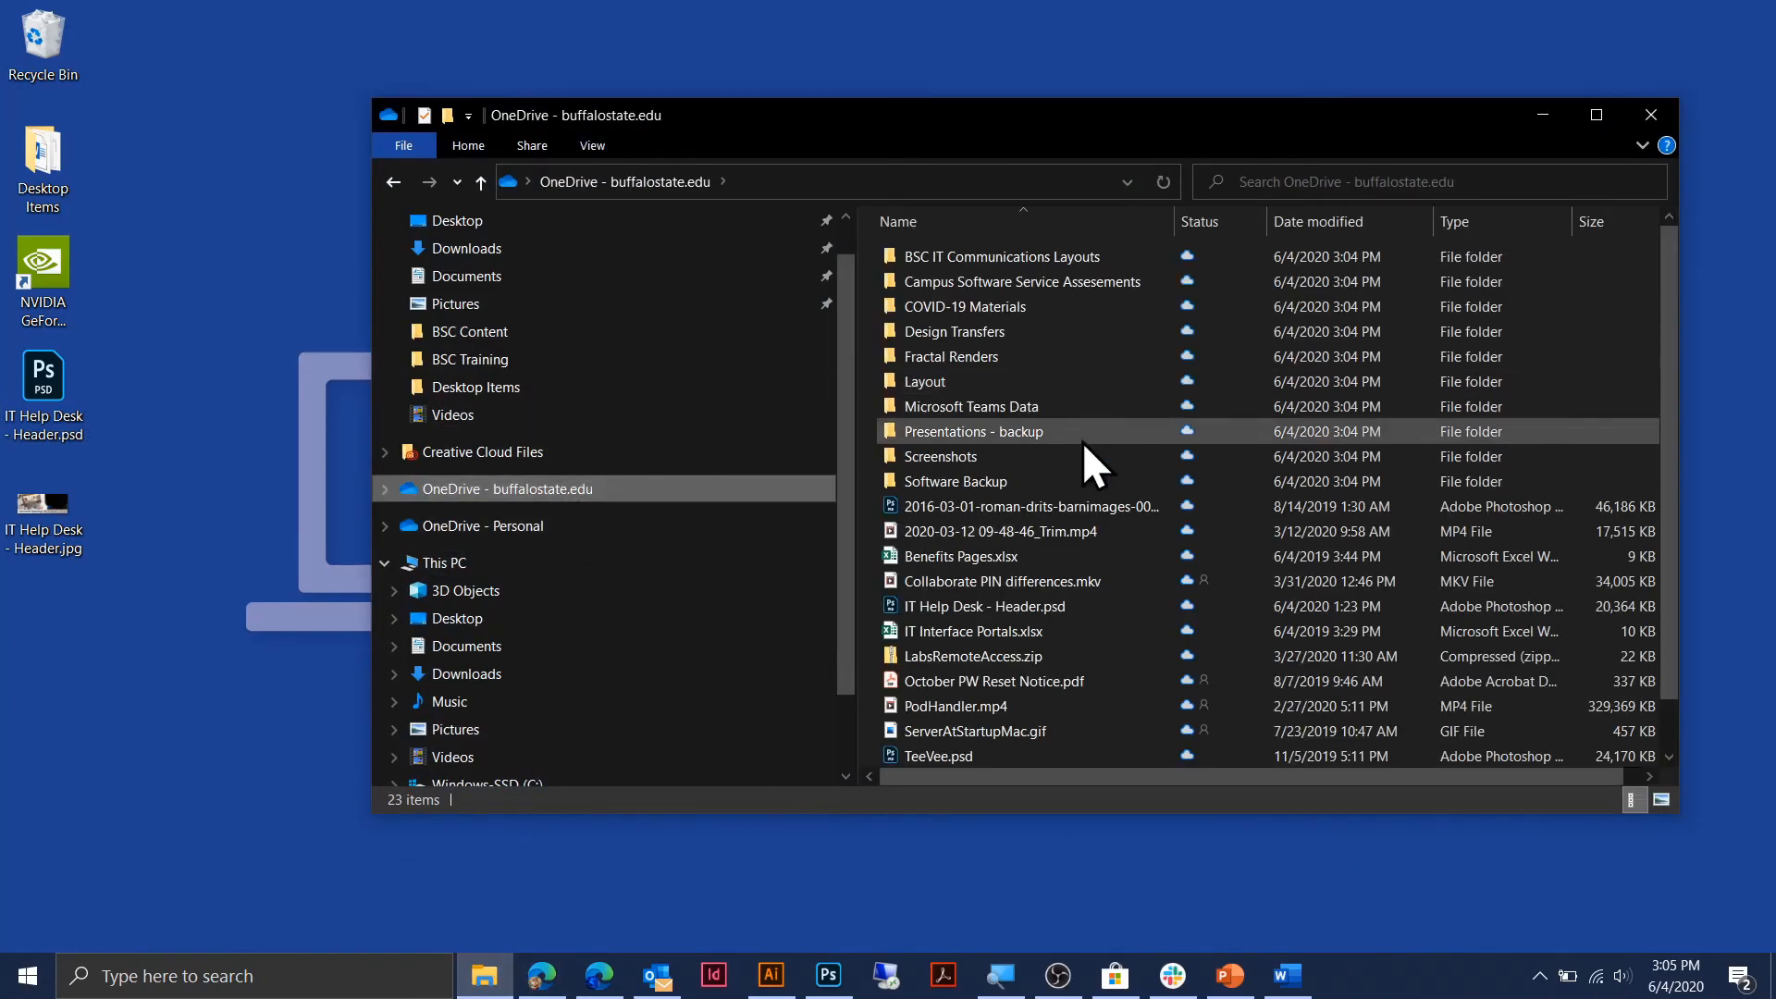
Open the COVID-19 Materials folder and then the ITHD Letterhead.docx document.
{"action": "left_click", "coordinate": [212, 419]}
{"action": "left_click_drag", "start_coordinate": [56, 268], "coordinate": [16, 270]}
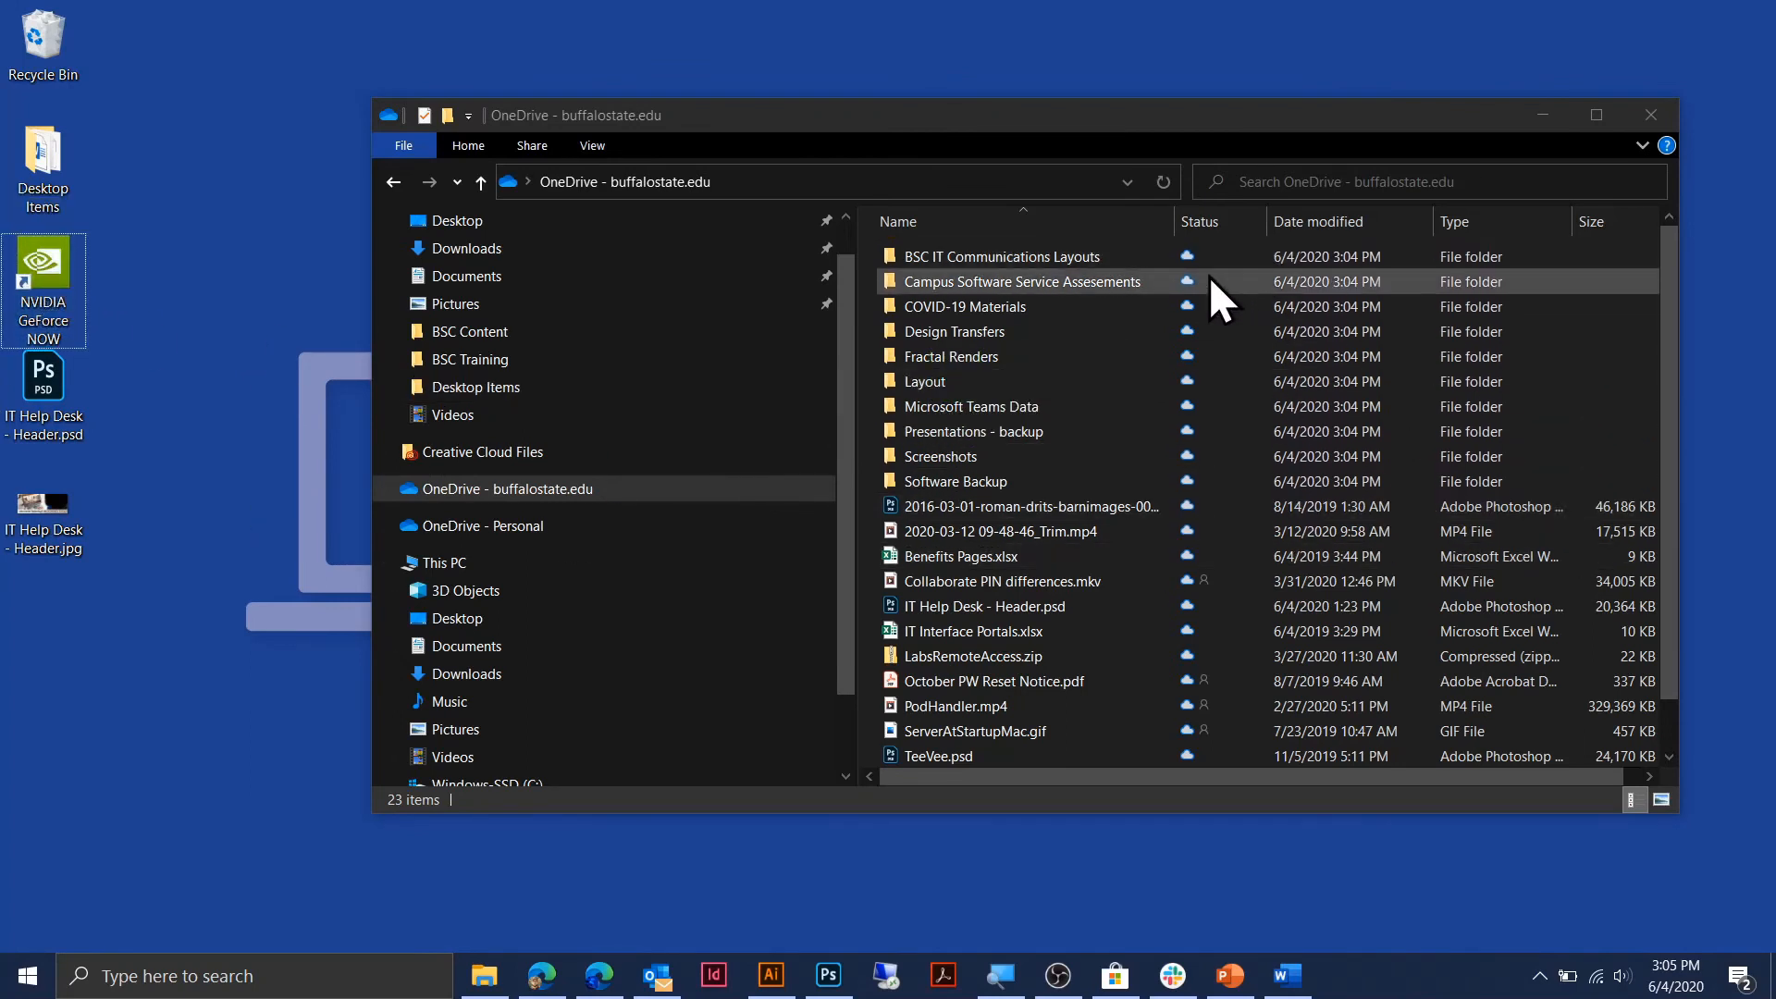
{"action": "scroll", "coordinate": [1206, 296], "scroll_direction": "down", "scroll_amount": 1}
{"action": "scroll", "coordinate": [1203, 574], "scroll_direction": "up", "scroll_amount": 1}
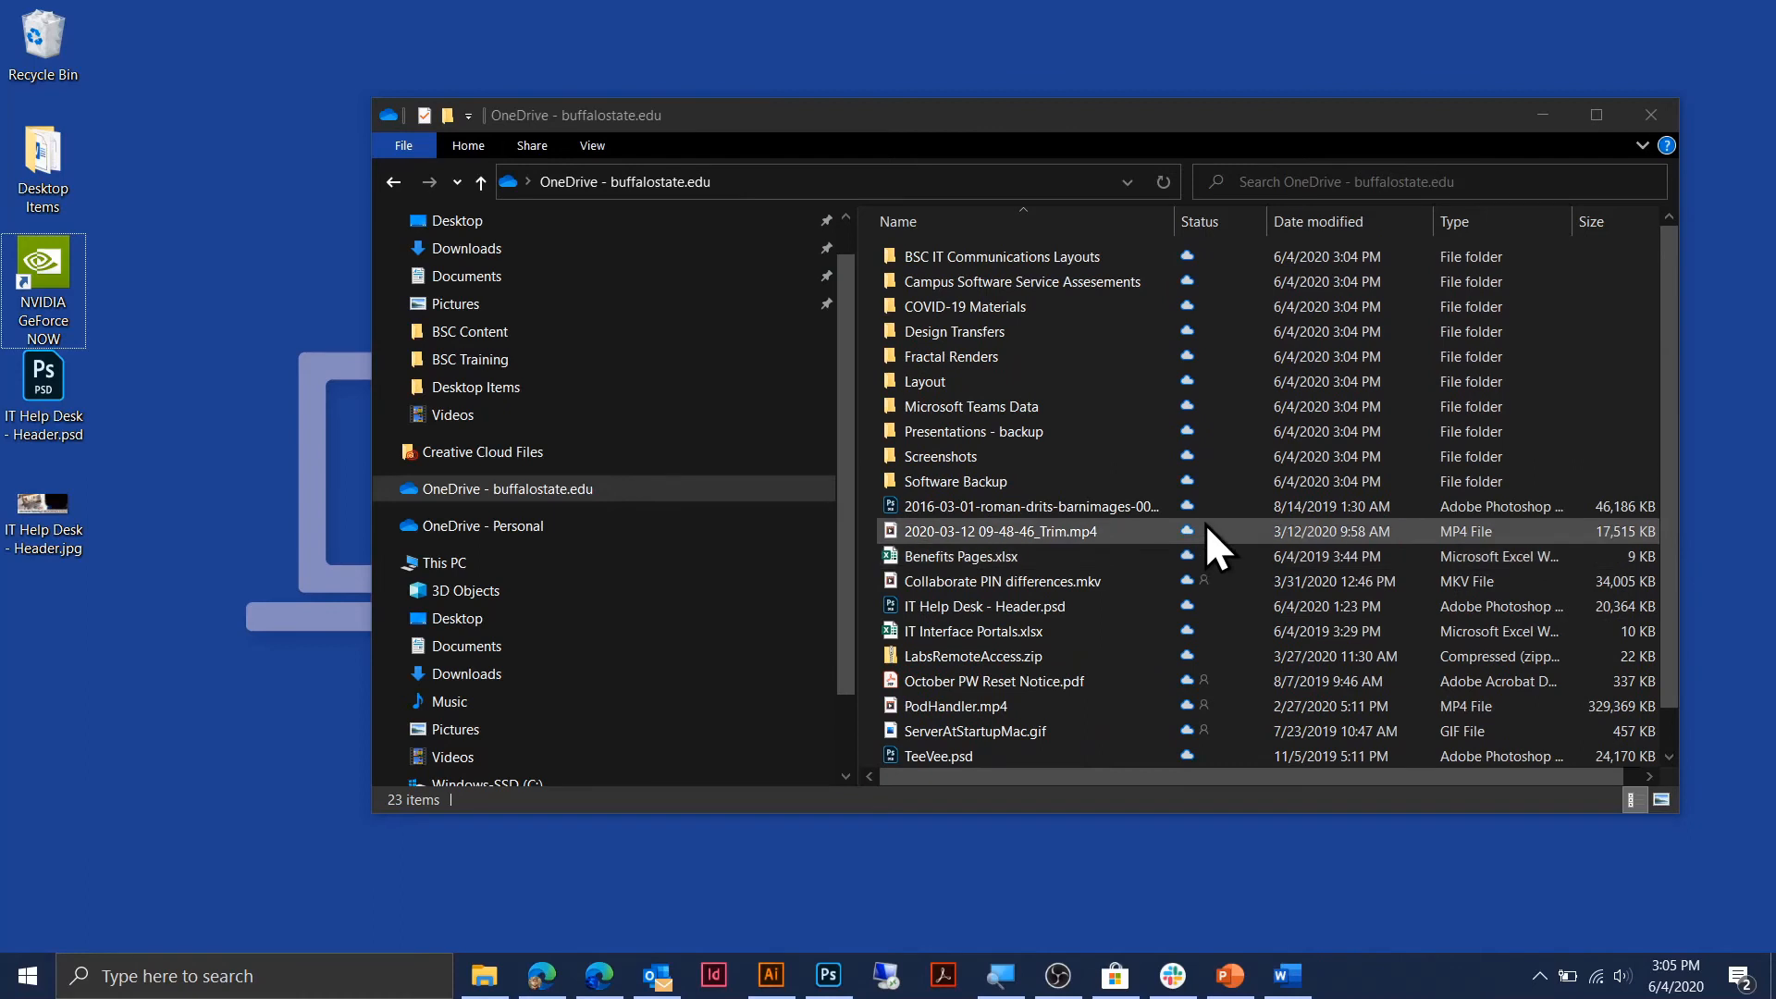
{"action": "double_click", "coordinate": [992, 308]}
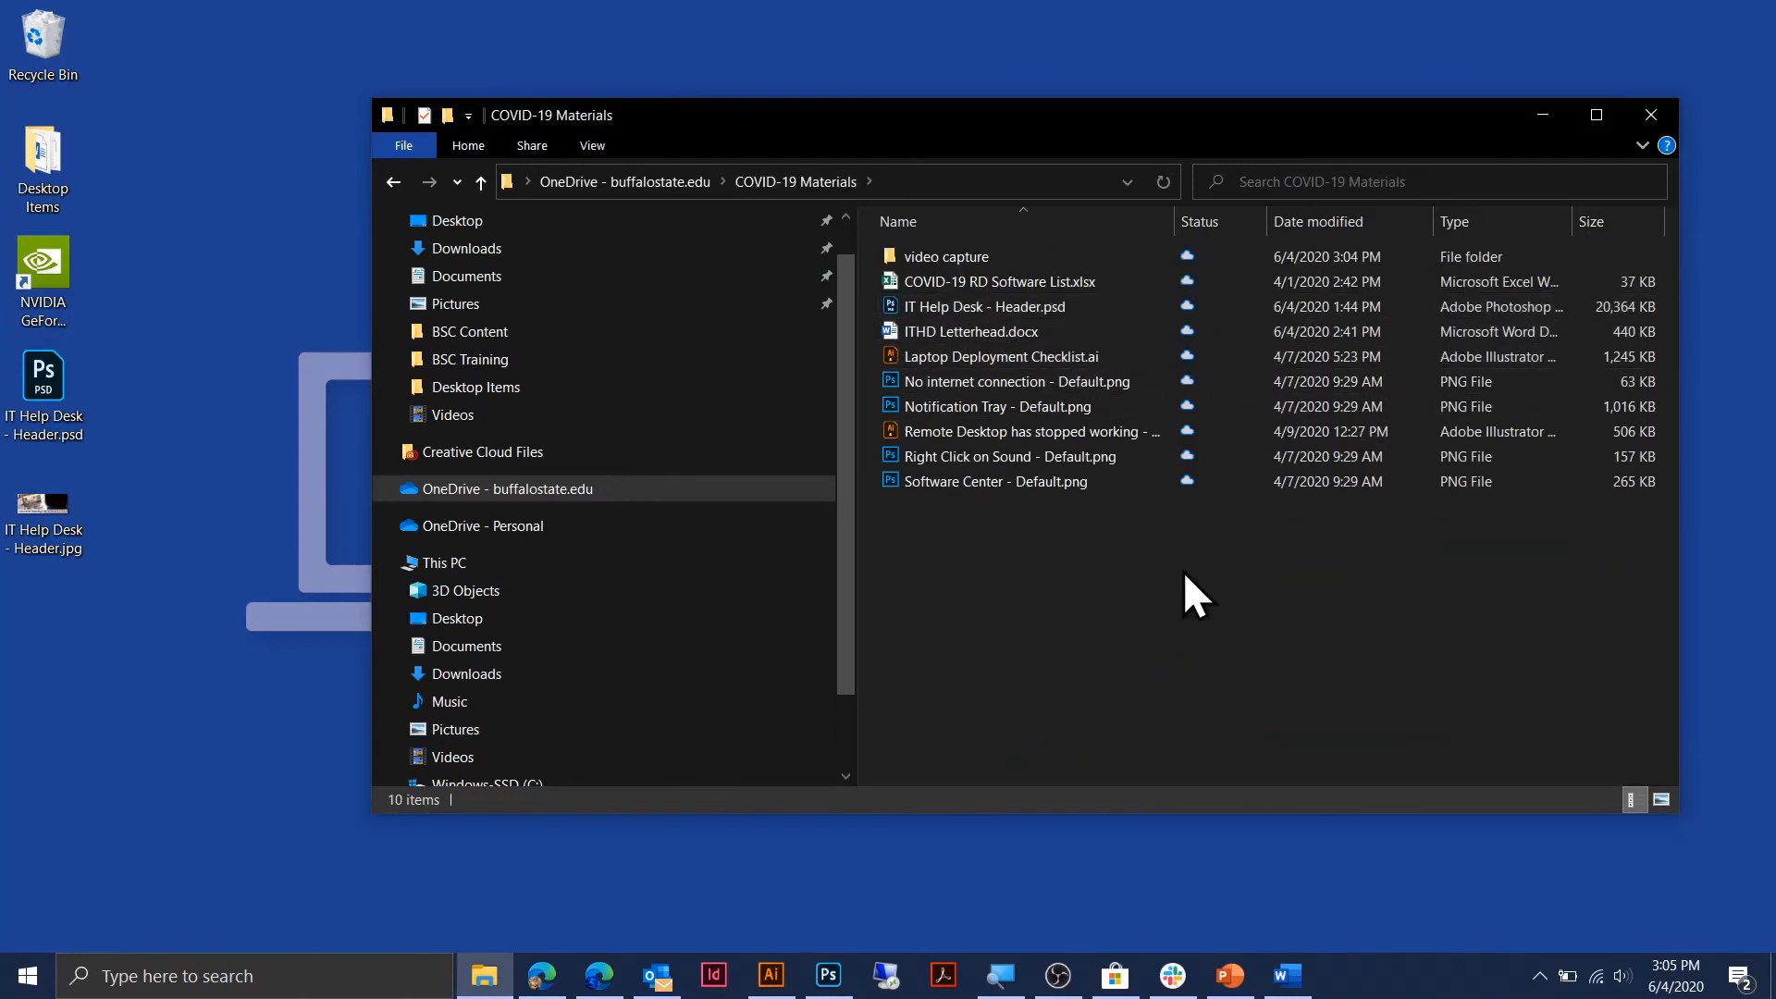
{"action": "double_click", "coordinate": [995, 329]}
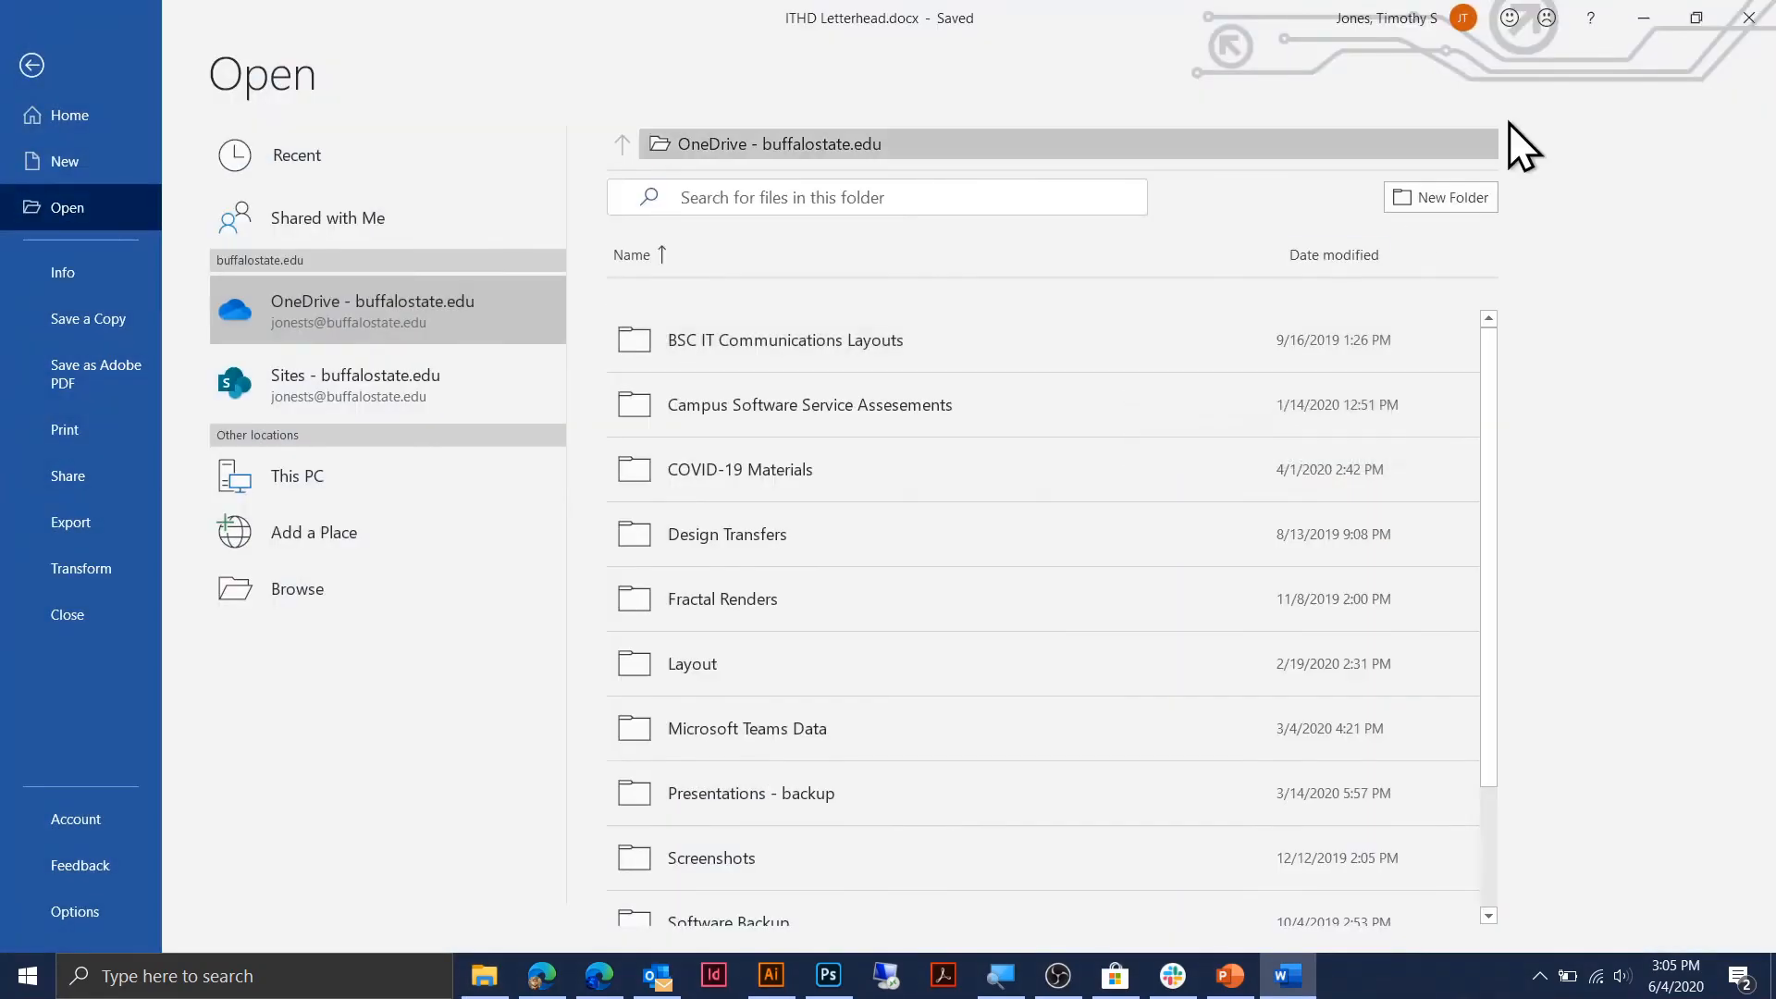
Check which account Word is signed in with, then reopen ITHD Letterhead.docx from Recent.
{"action": "left_click", "coordinate": [1643, 15]}
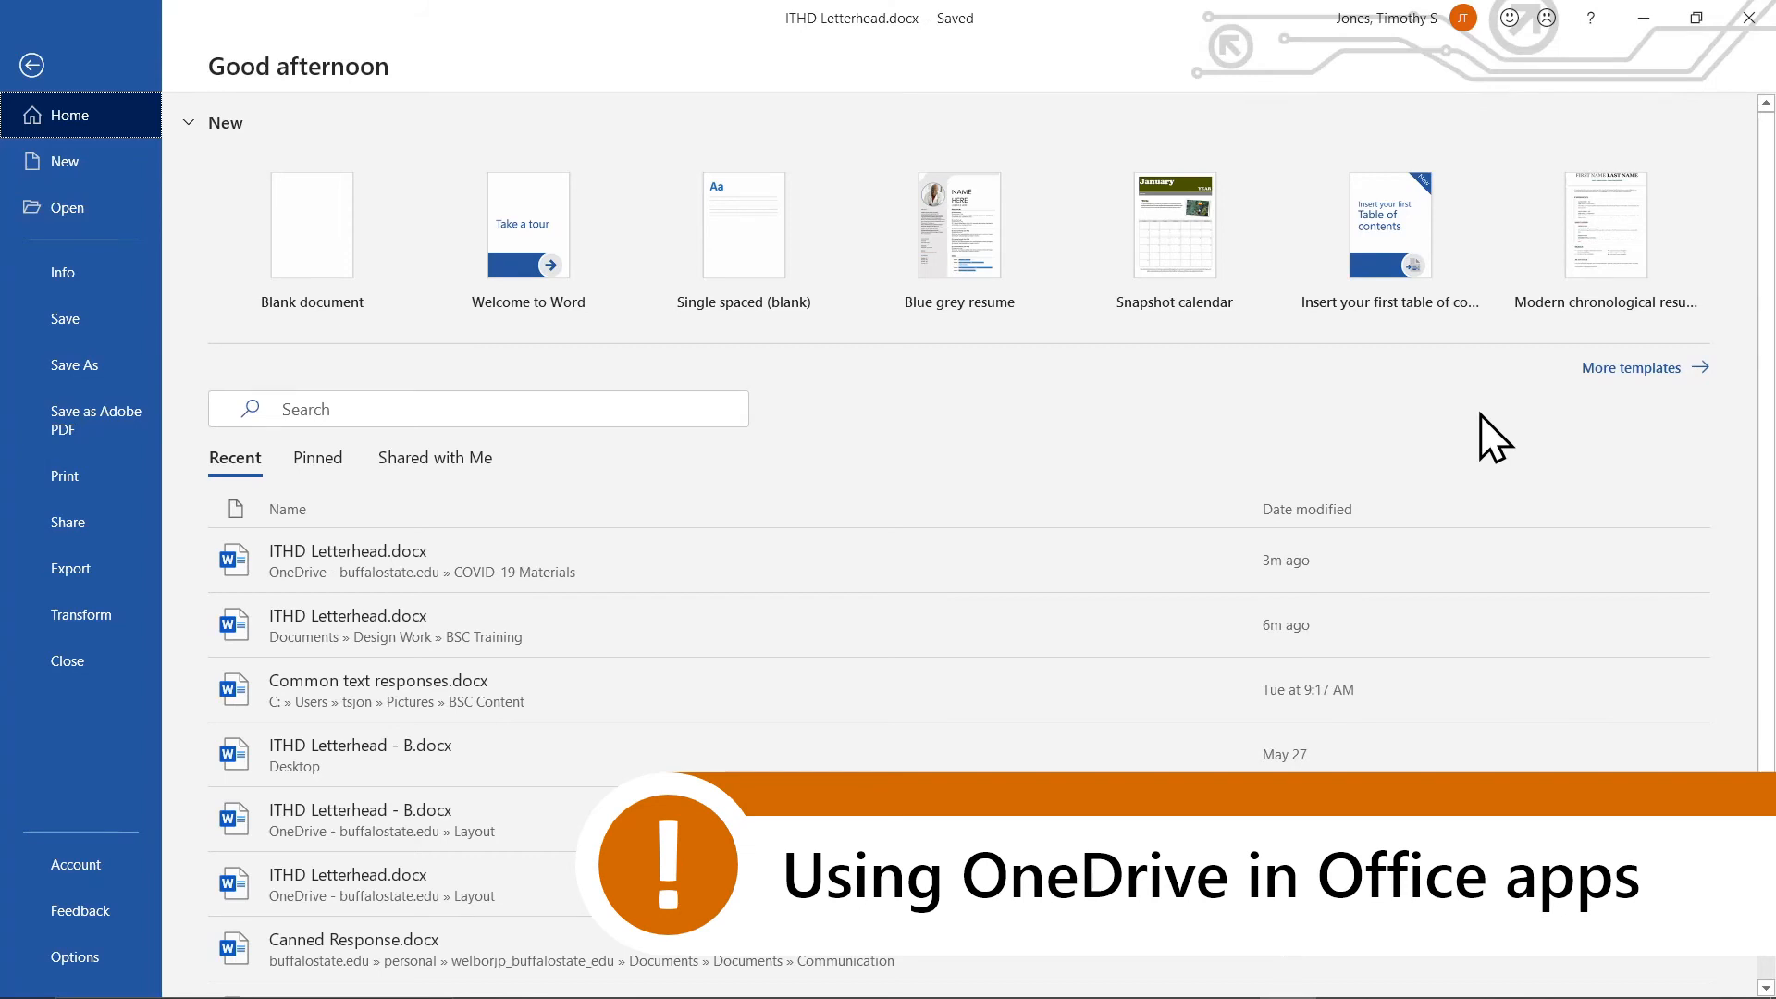
{"action": "left_click", "coordinate": [1415, 33]}
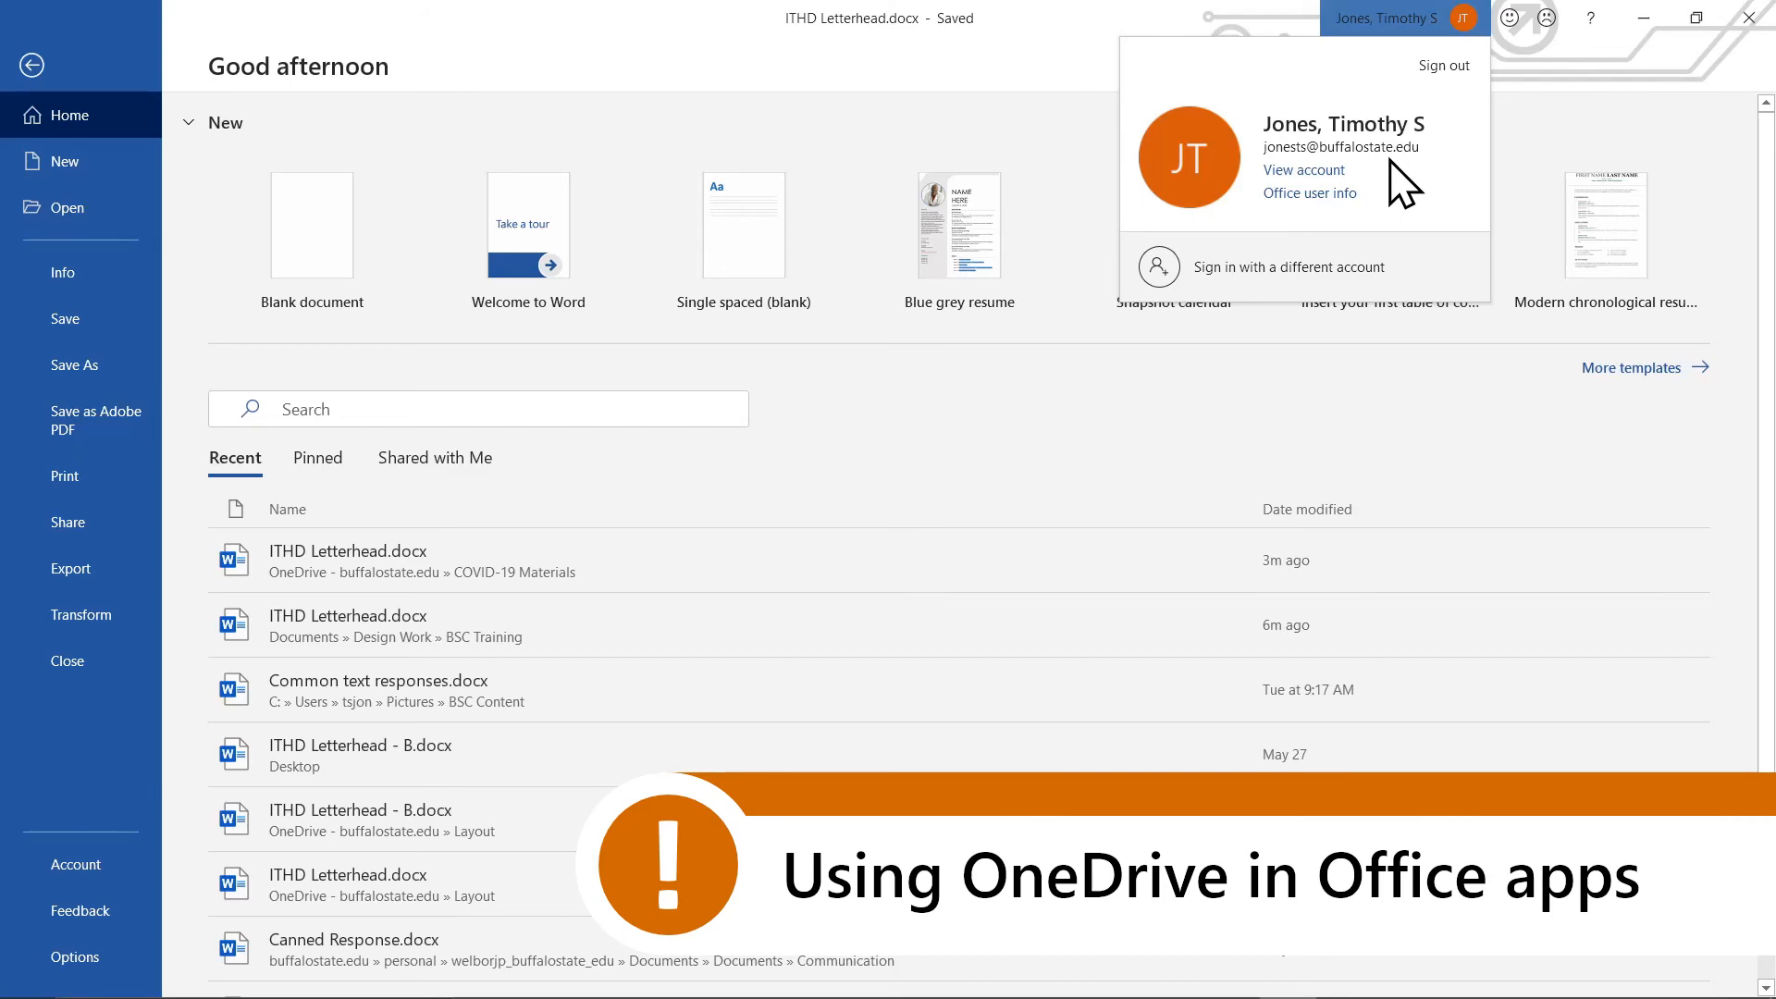
{"action": "left_click", "coordinate": [1404, 377]}
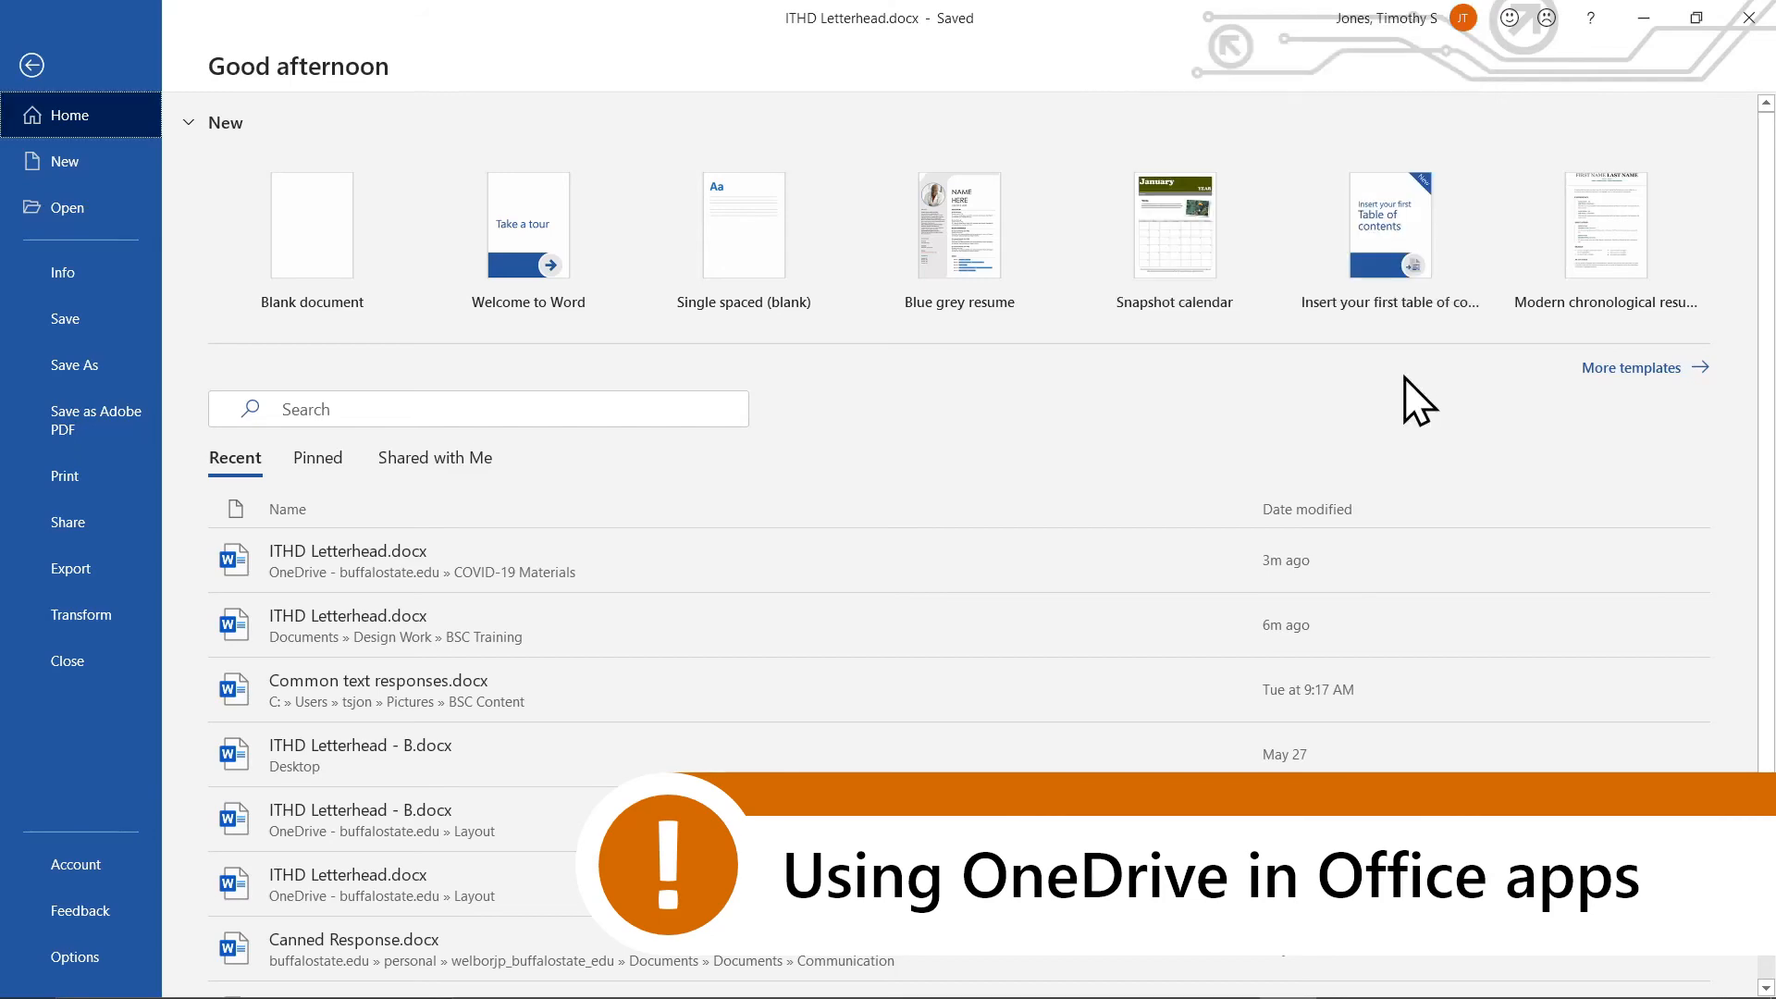
{"action": "left_click", "coordinate": [632, 570]}
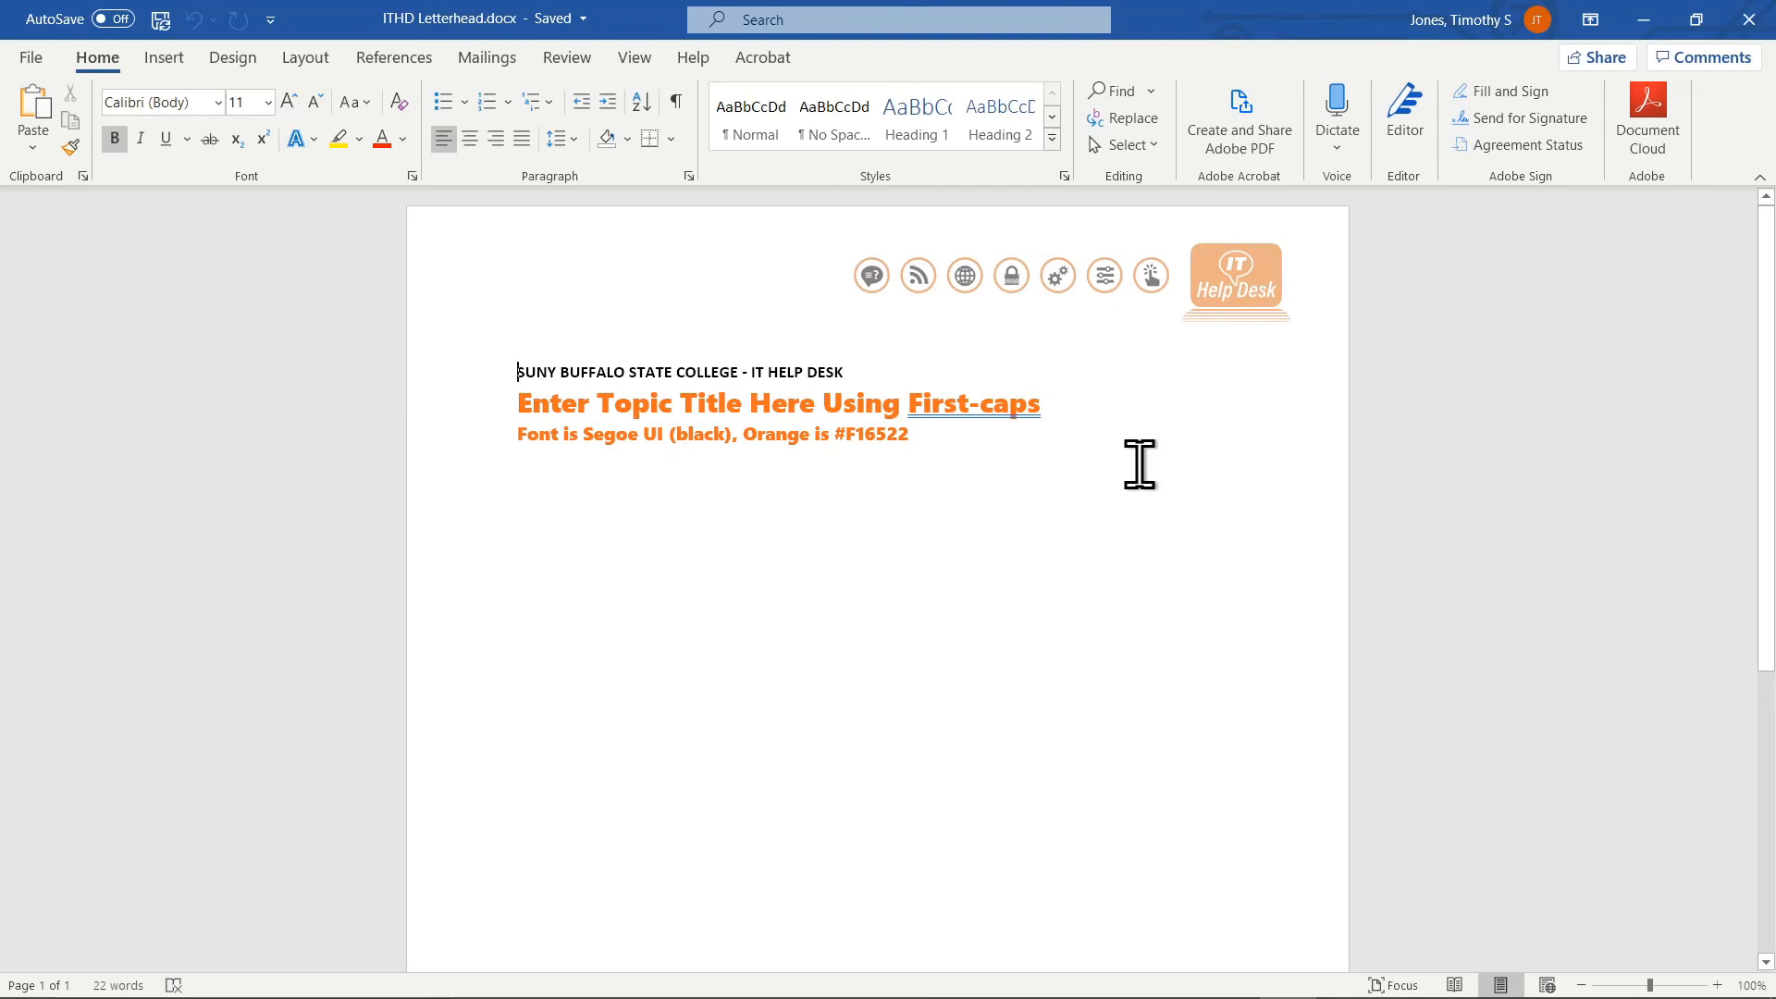
Start Save As with the work OneDrive as the save location.
{"action": "left_click", "coordinate": [30, 60]}
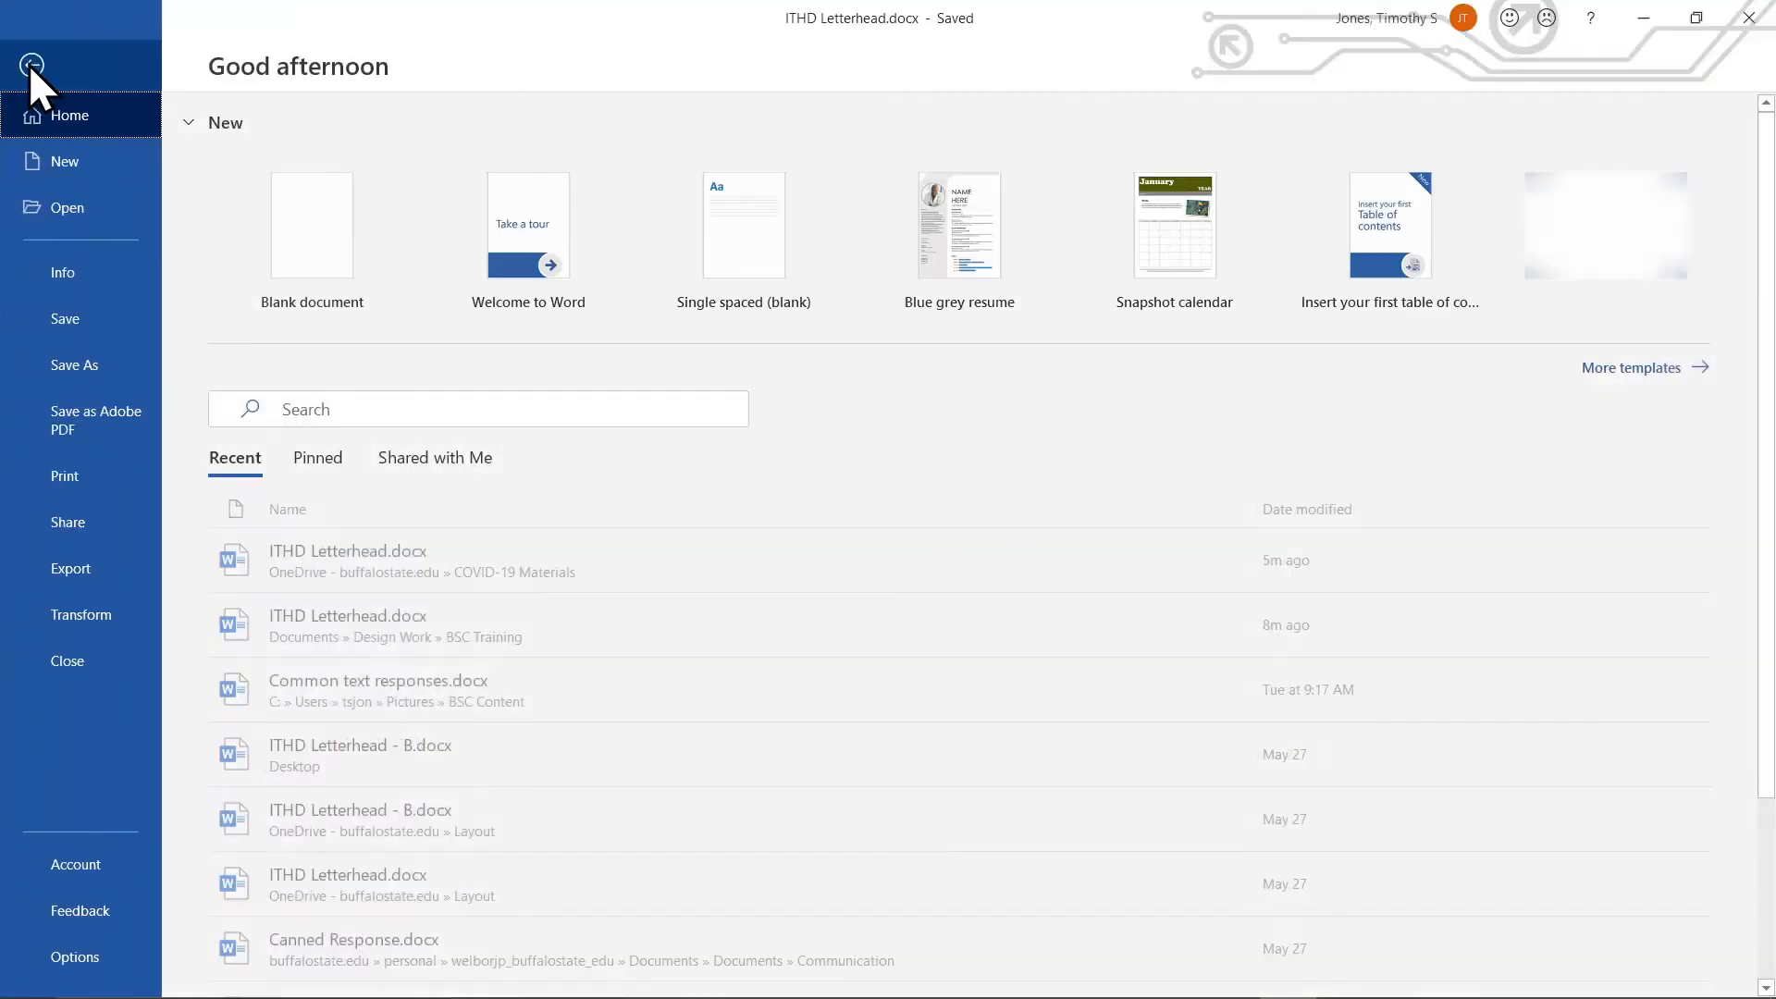
{"action": "left_click", "coordinate": [126, 353]}
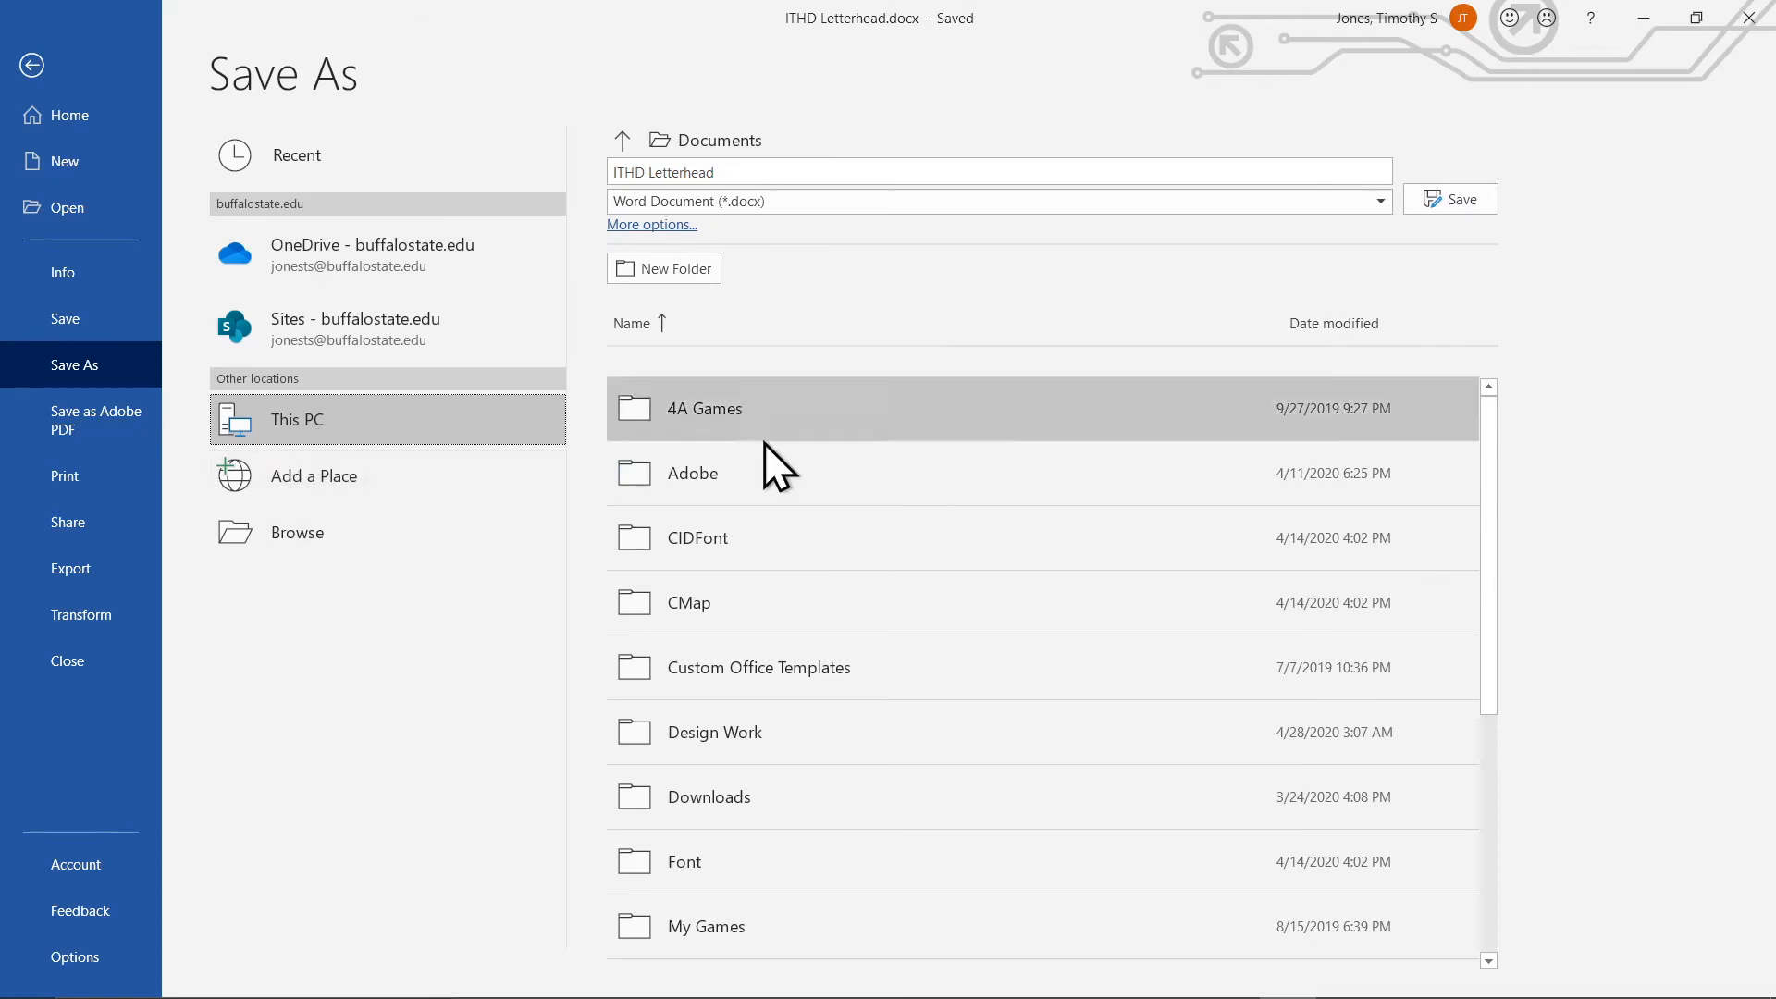
{"action": "left_click", "coordinate": [498, 259]}
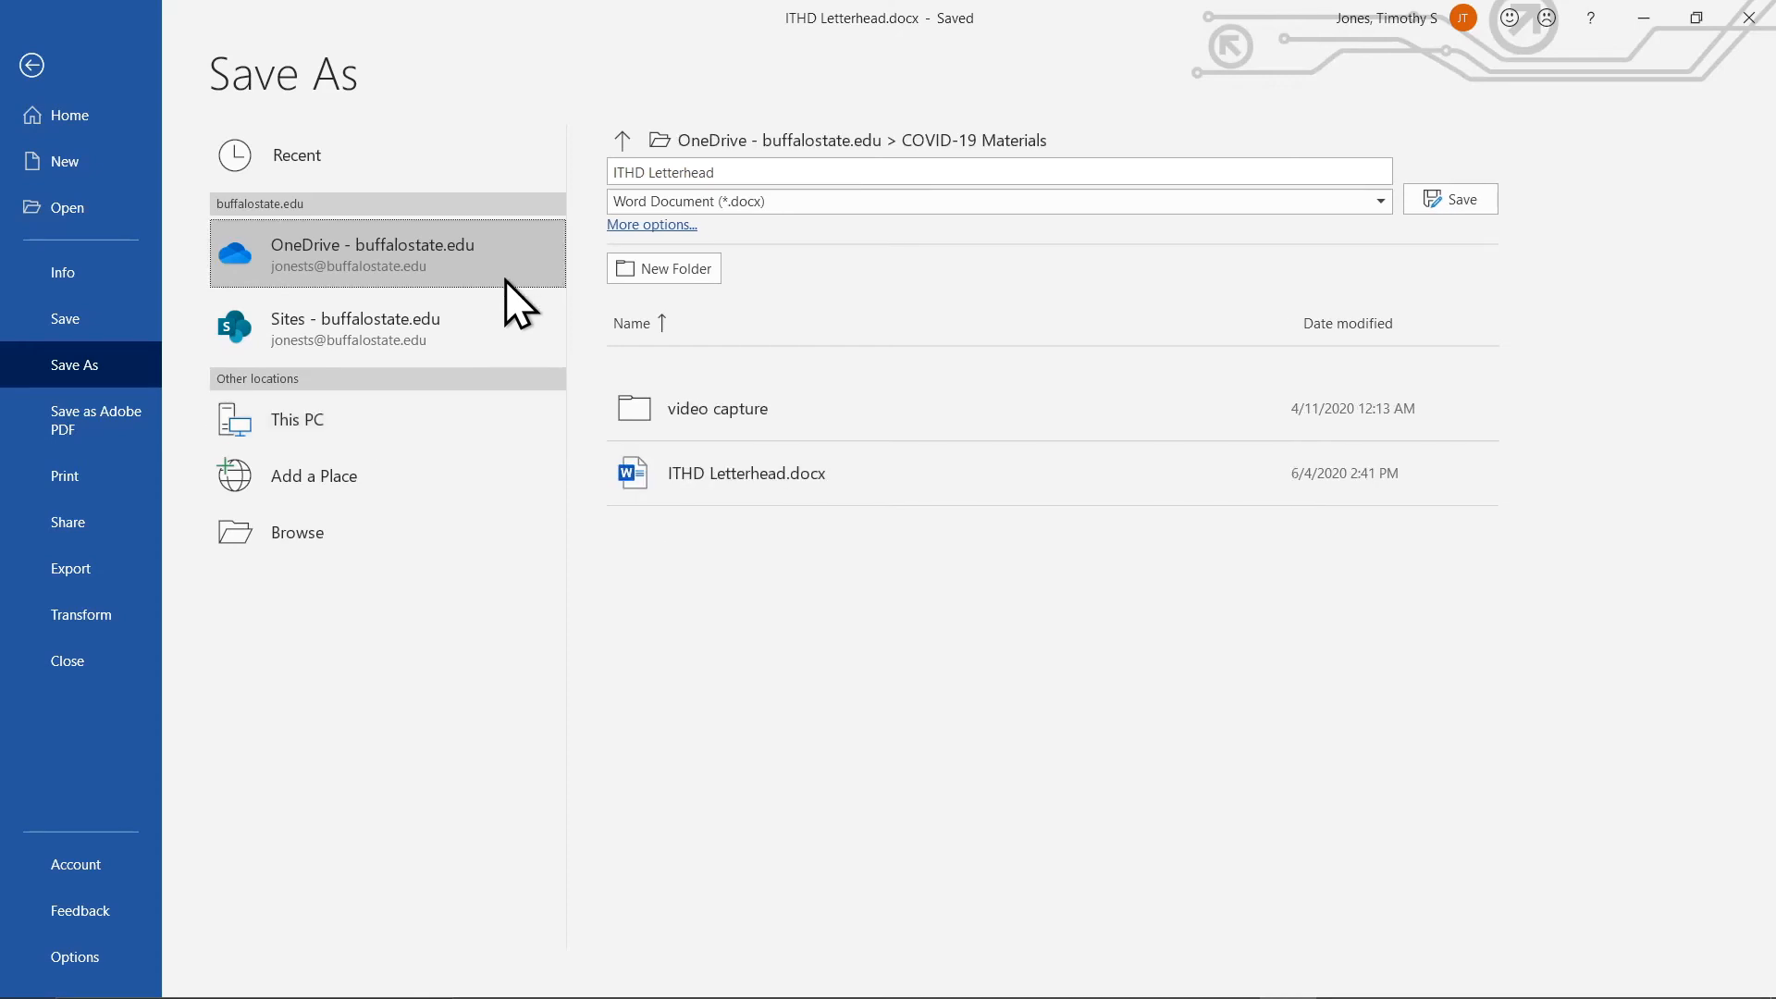
Save the document as ITHD Letterhead into the COVID-19 Materials folder.
{"action": "left_click", "coordinate": [624, 141]}
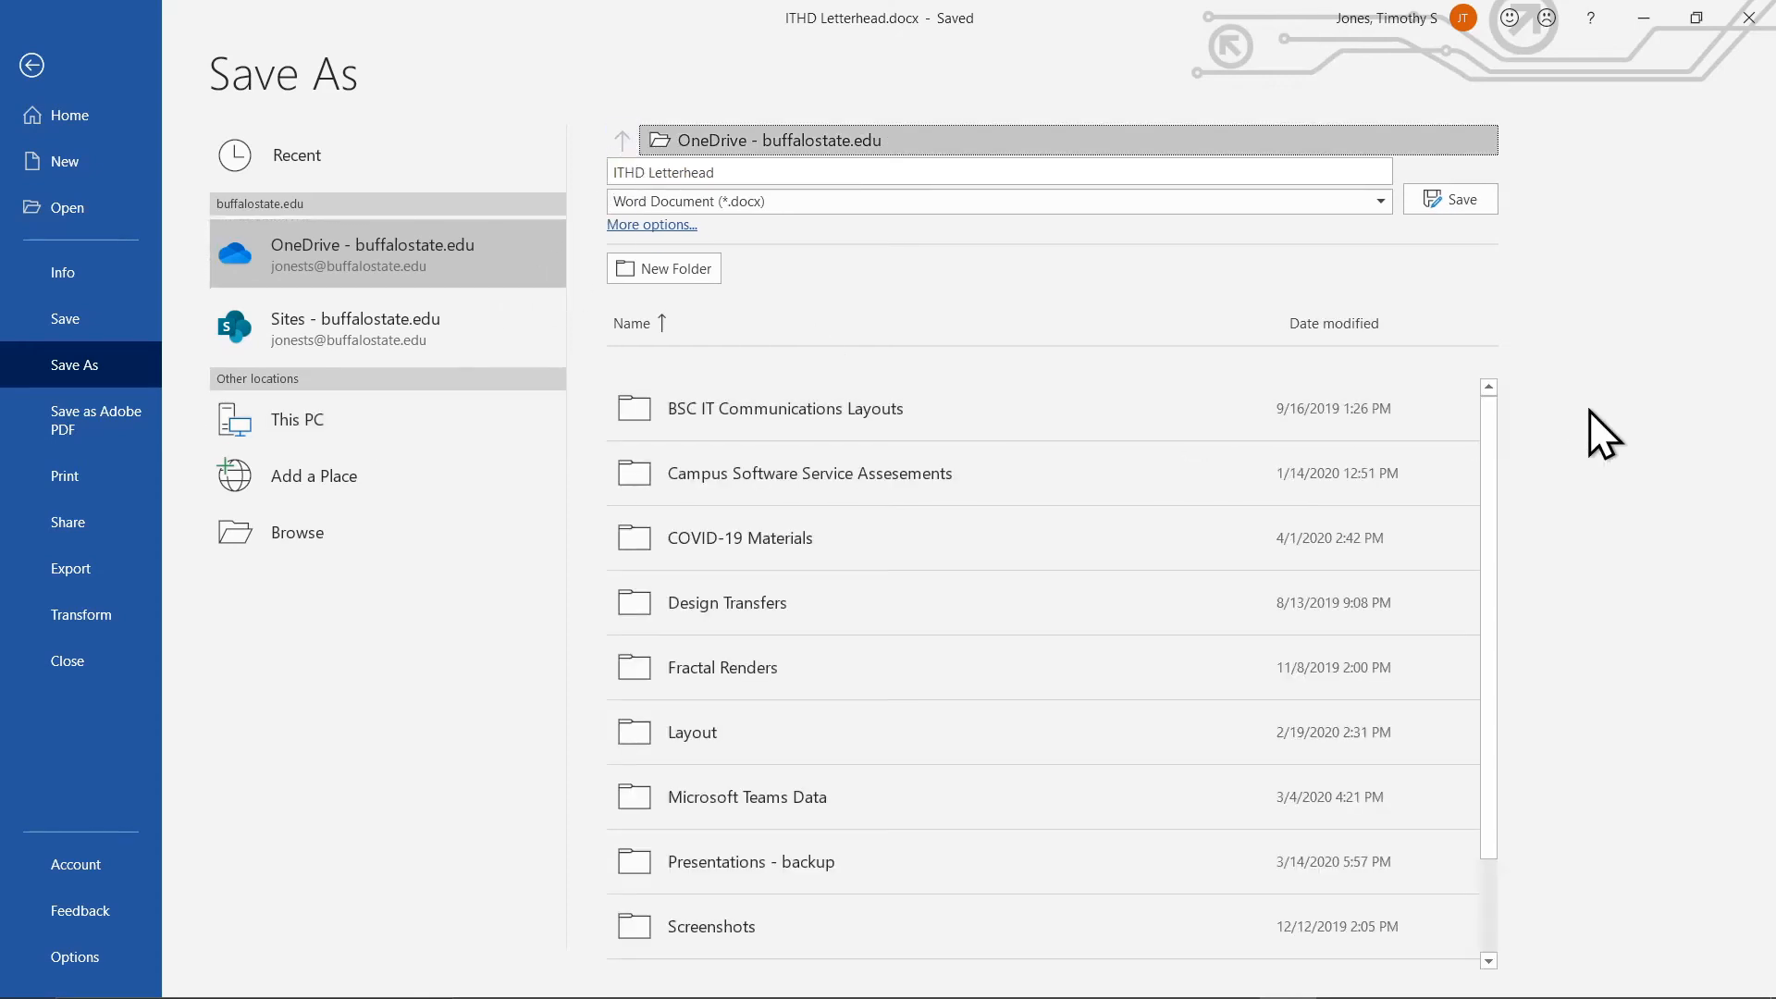
{"action": "scroll", "coordinate": [1480, 648], "scroll_direction": "down", "scroll_amount": 2}
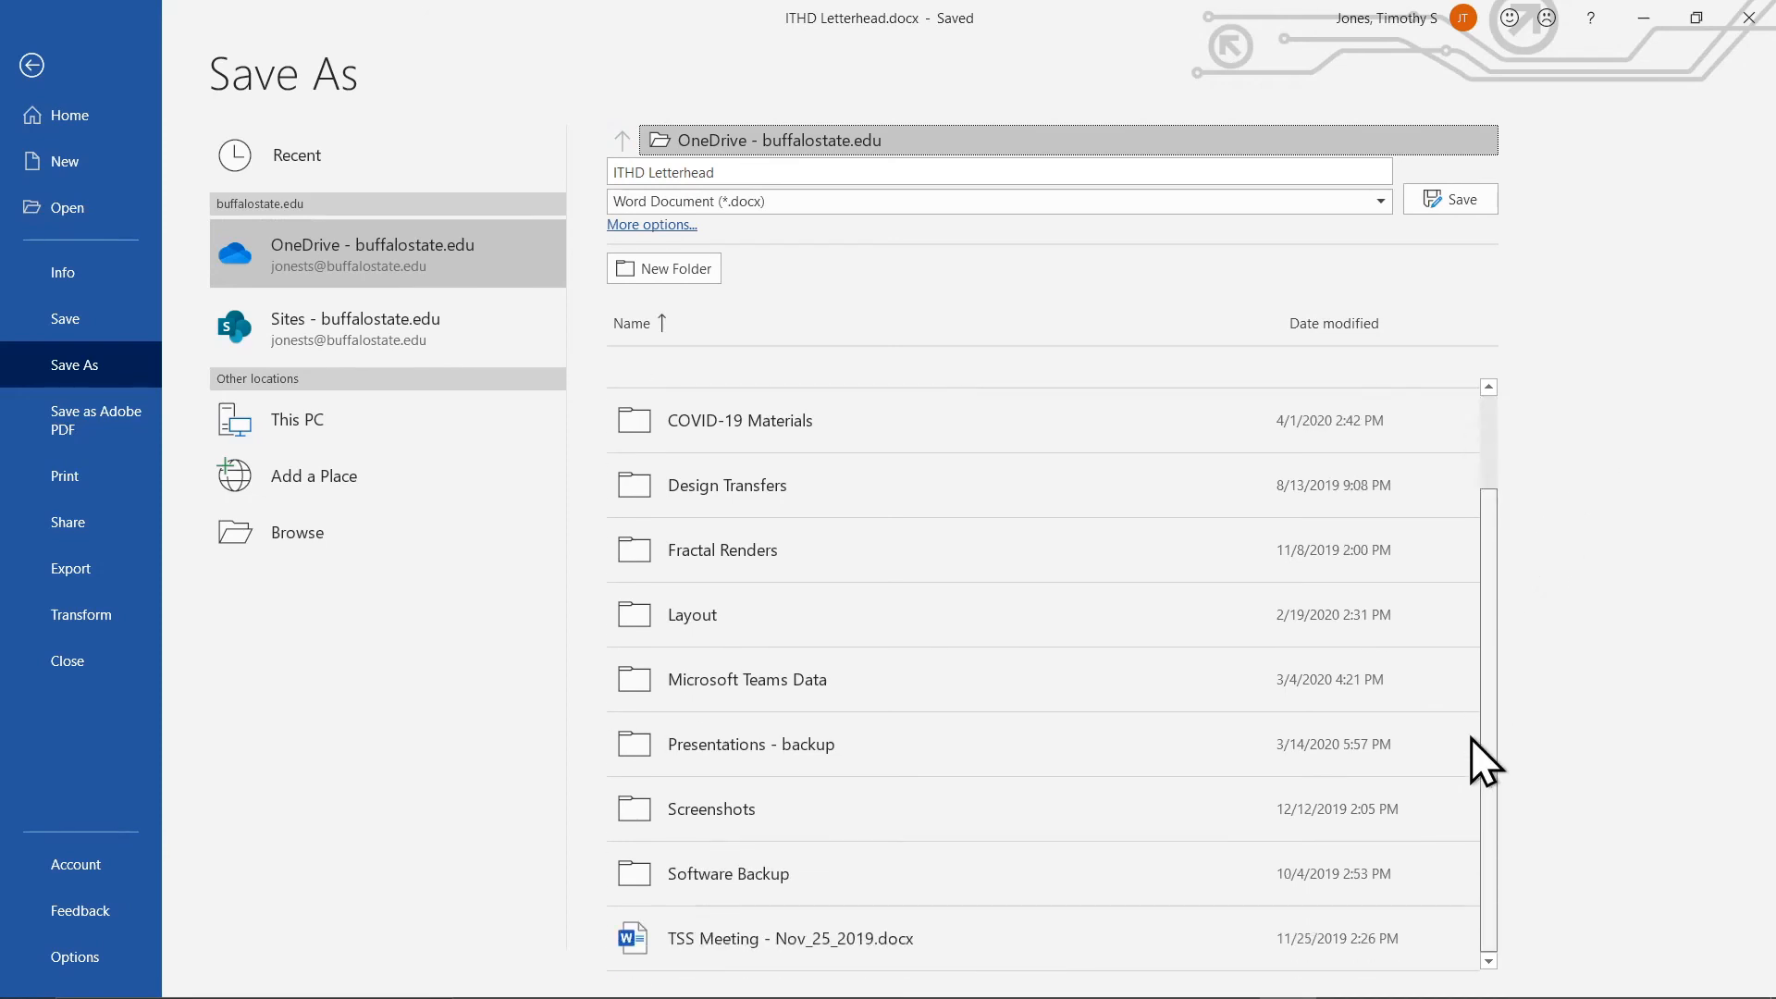
{"action": "scroll", "coordinate": [1471, 647], "scroll_direction": "up", "scroll_amount": 1}
{"action": "scroll", "coordinate": [1471, 583], "scroll_direction": "up", "scroll_amount": 1}
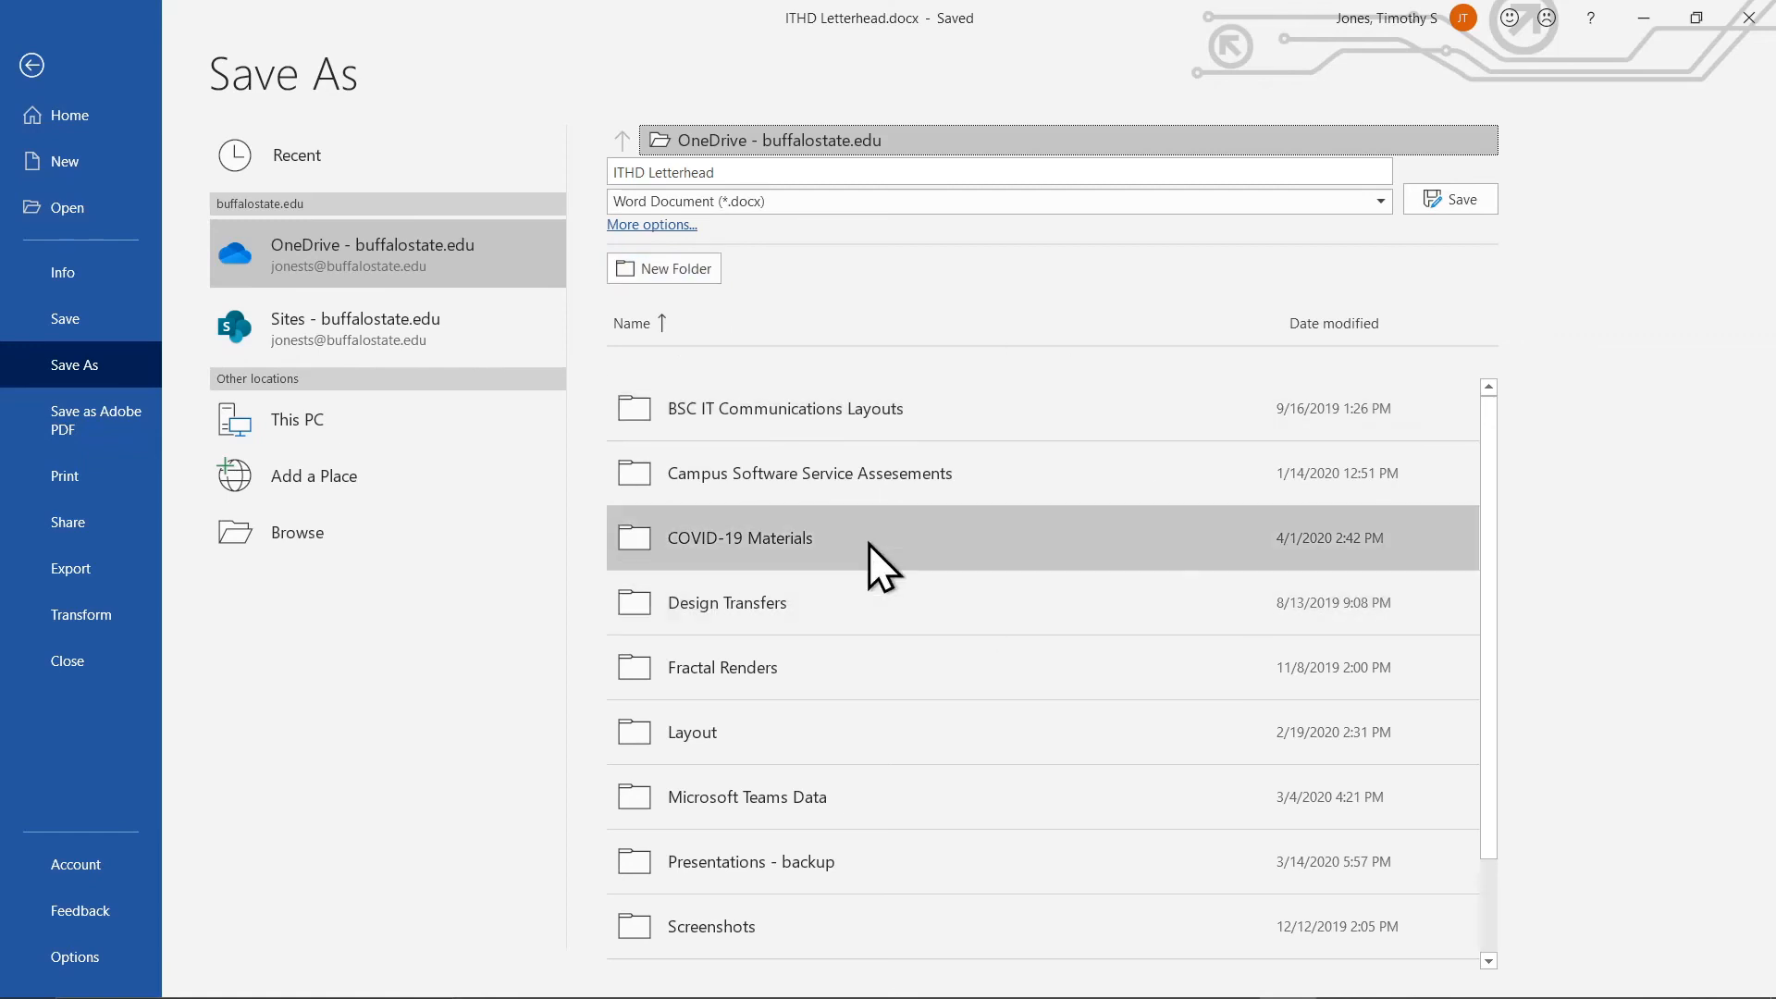
{"action": "left_click", "coordinate": [830, 540]}
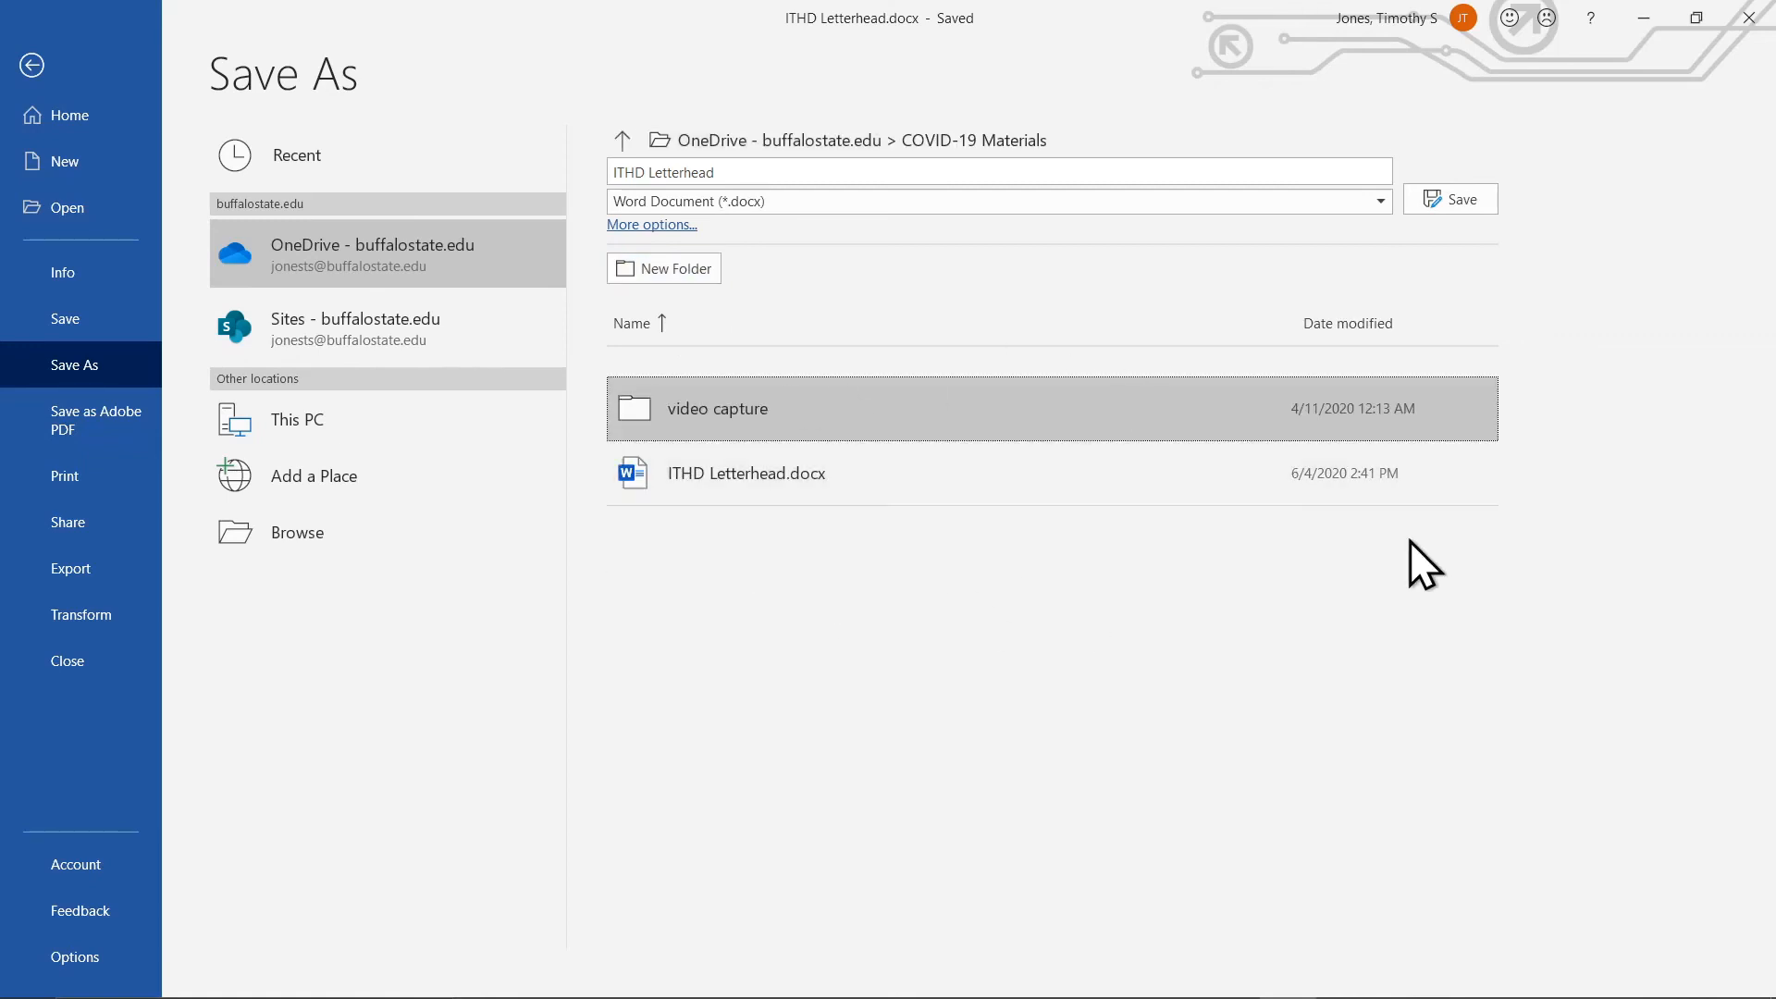
{"action": "left_click", "coordinate": [794, 169]}
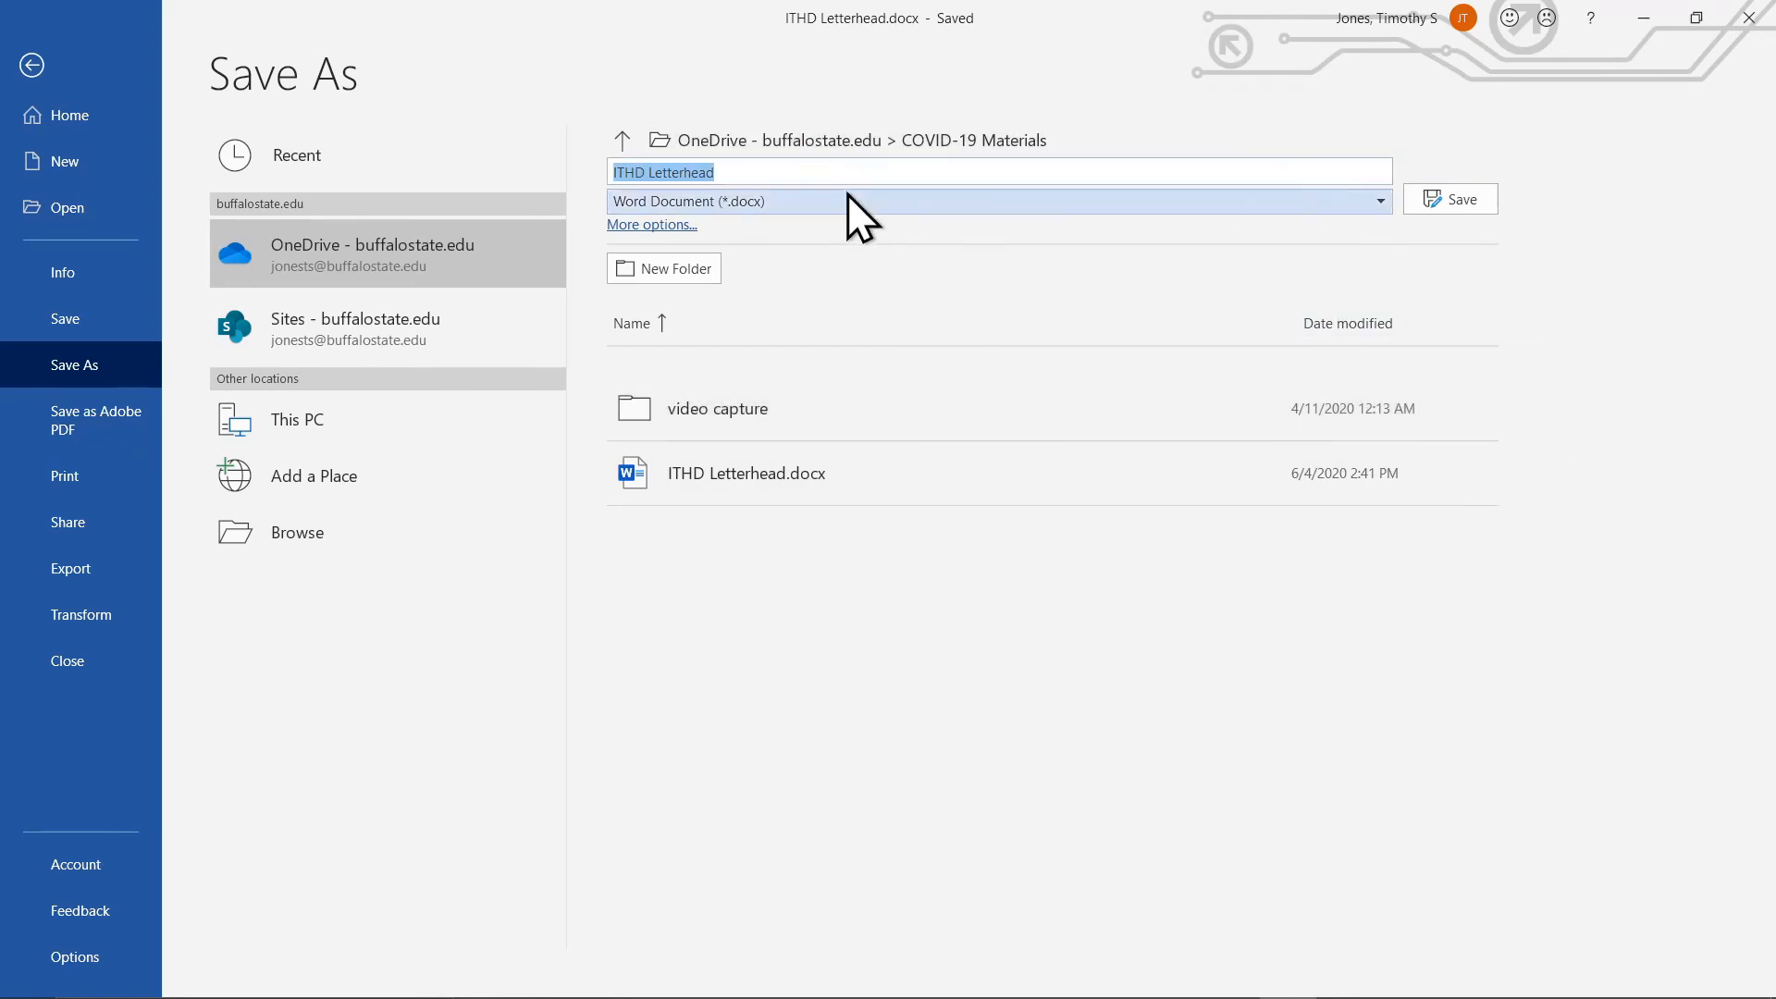
{"action": "left_click", "coordinate": [1473, 209]}
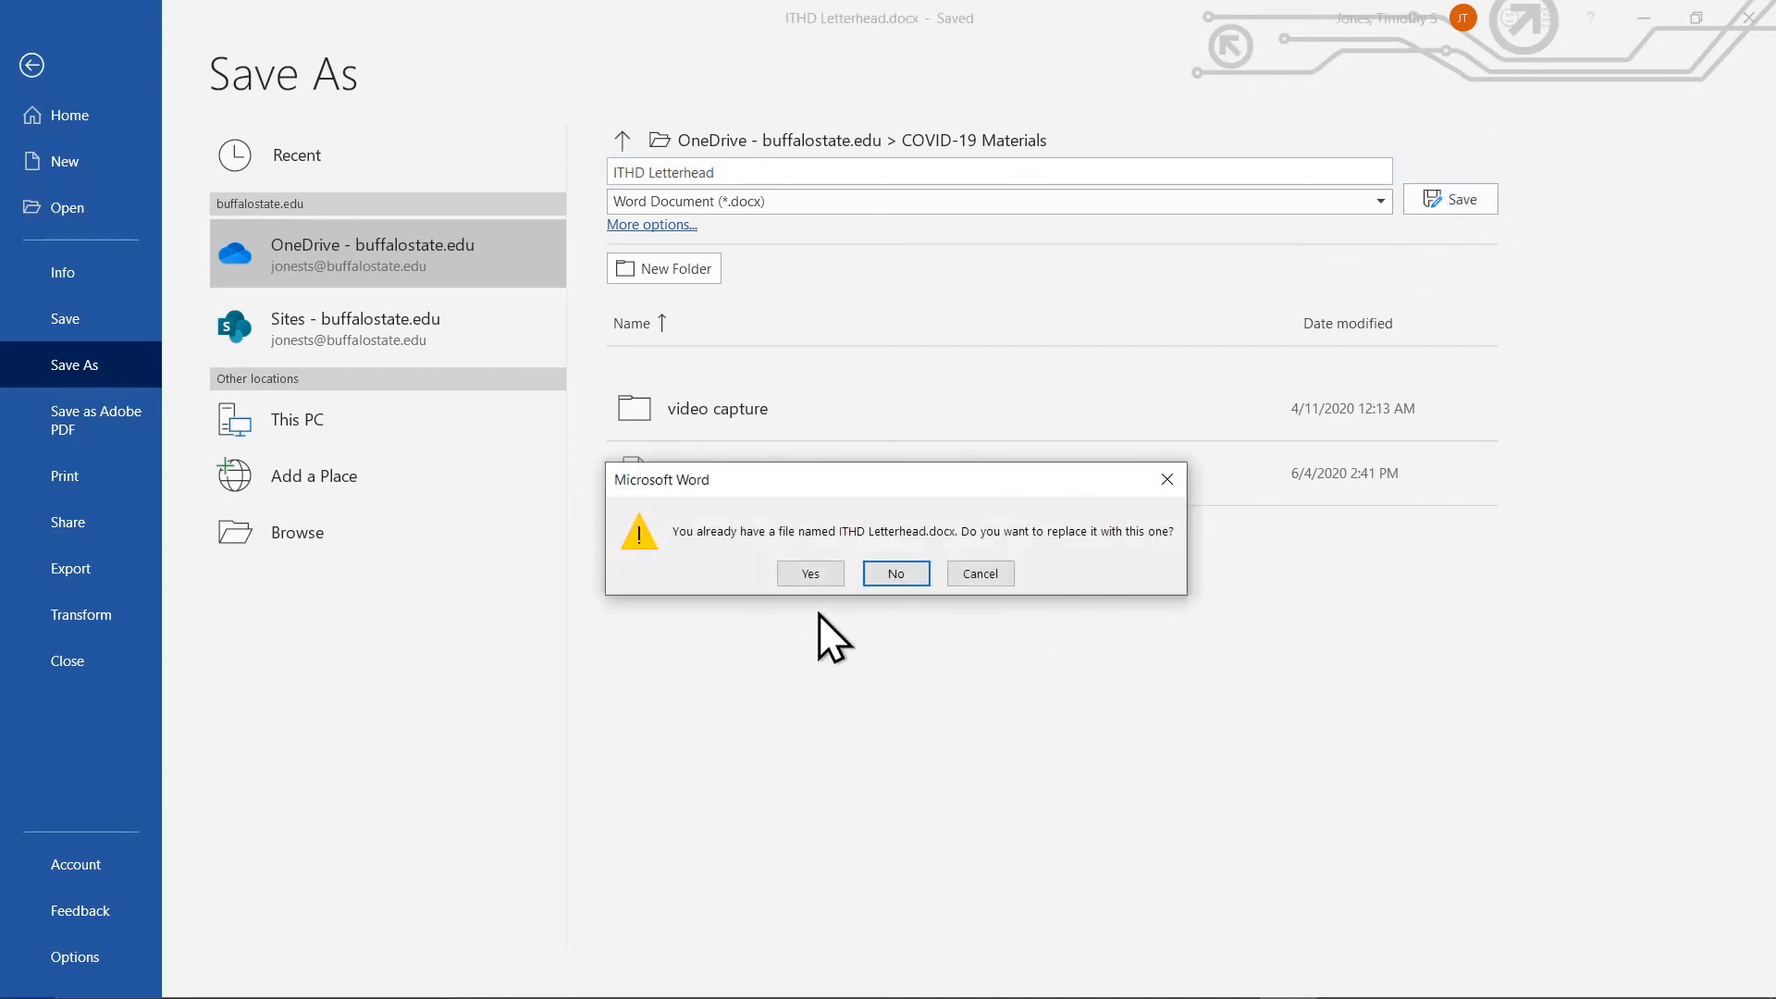
Replace the existing ITHD Letterhead.docx on OneDrive and turn AutoSave on.
{"action": "left_click", "coordinate": [812, 572]}
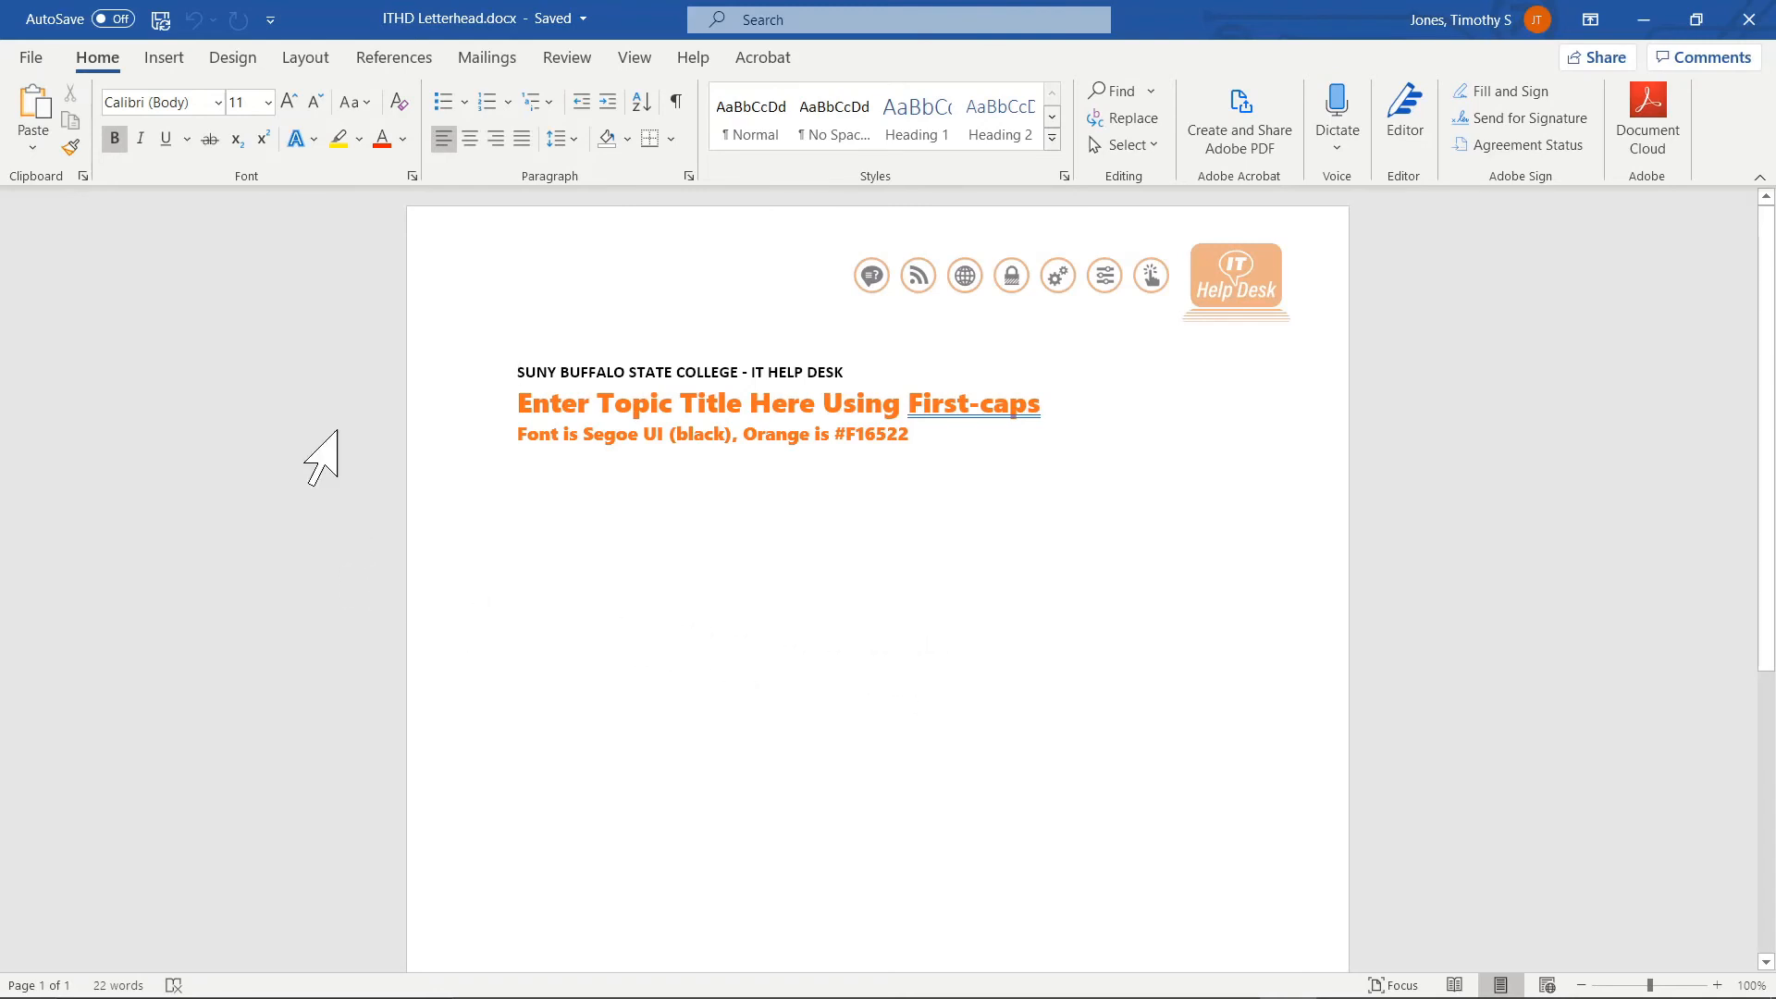
{"action": "left_click", "coordinate": [110, 18]}
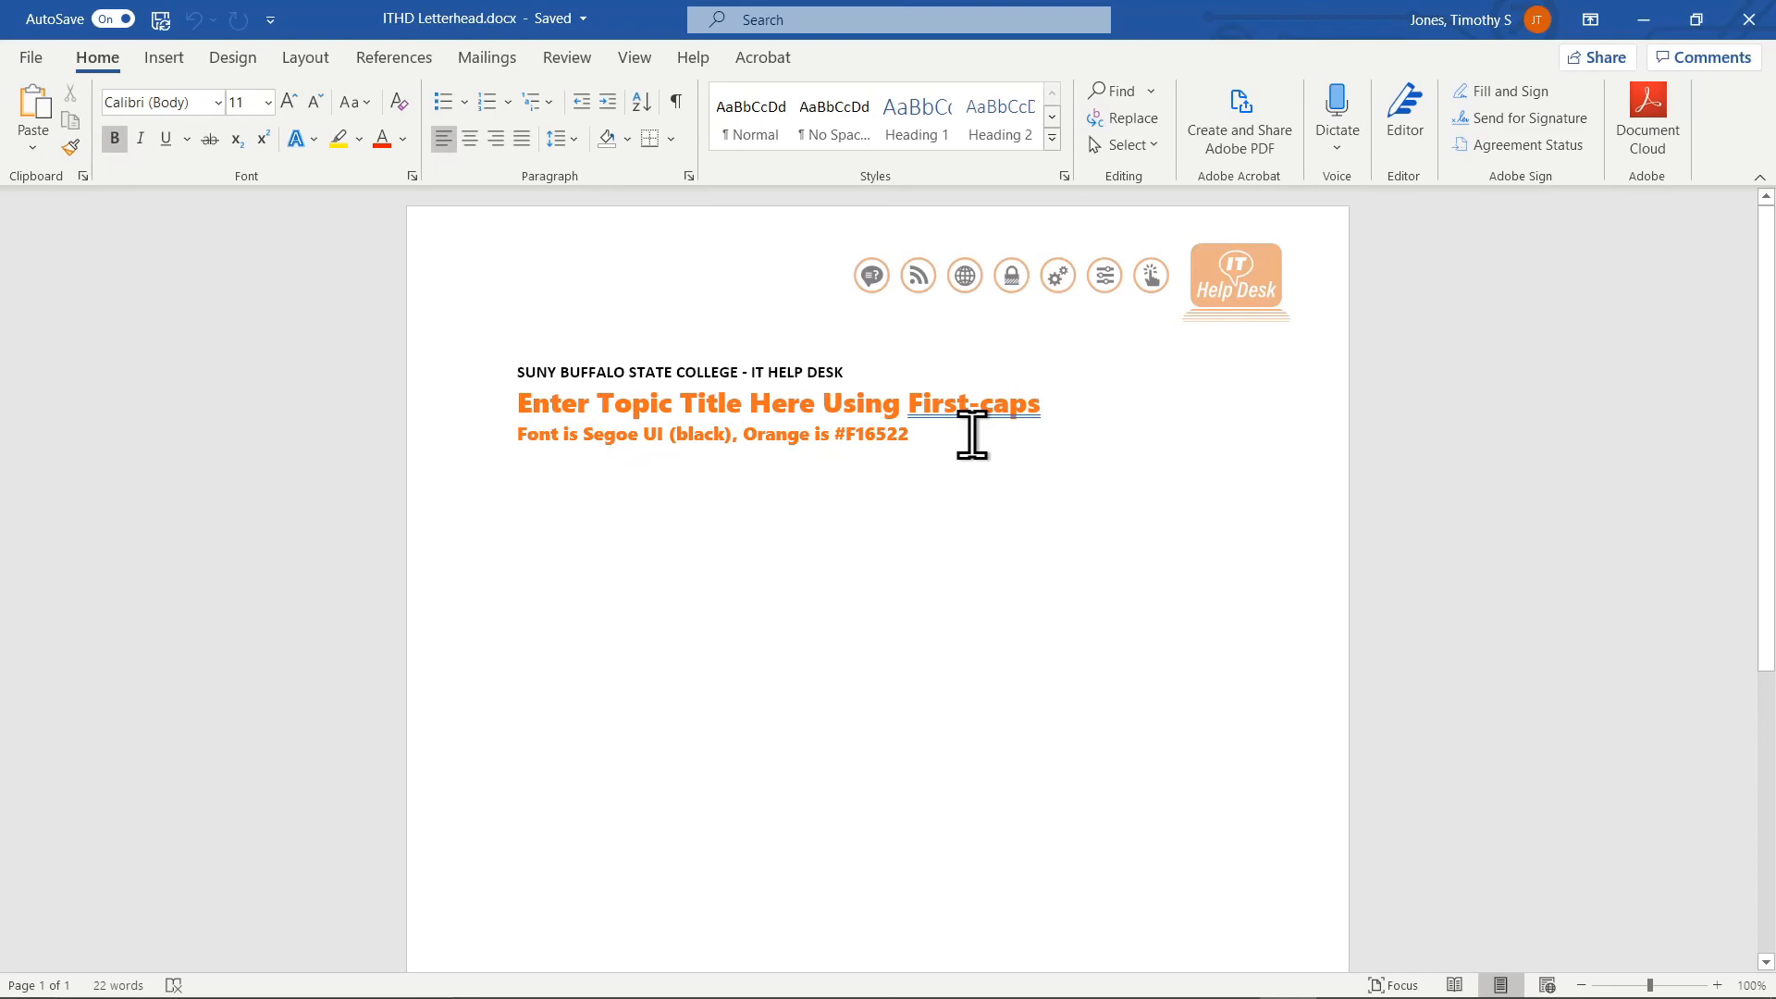
{"action": "left_click", "coordinate": [28, 58]}
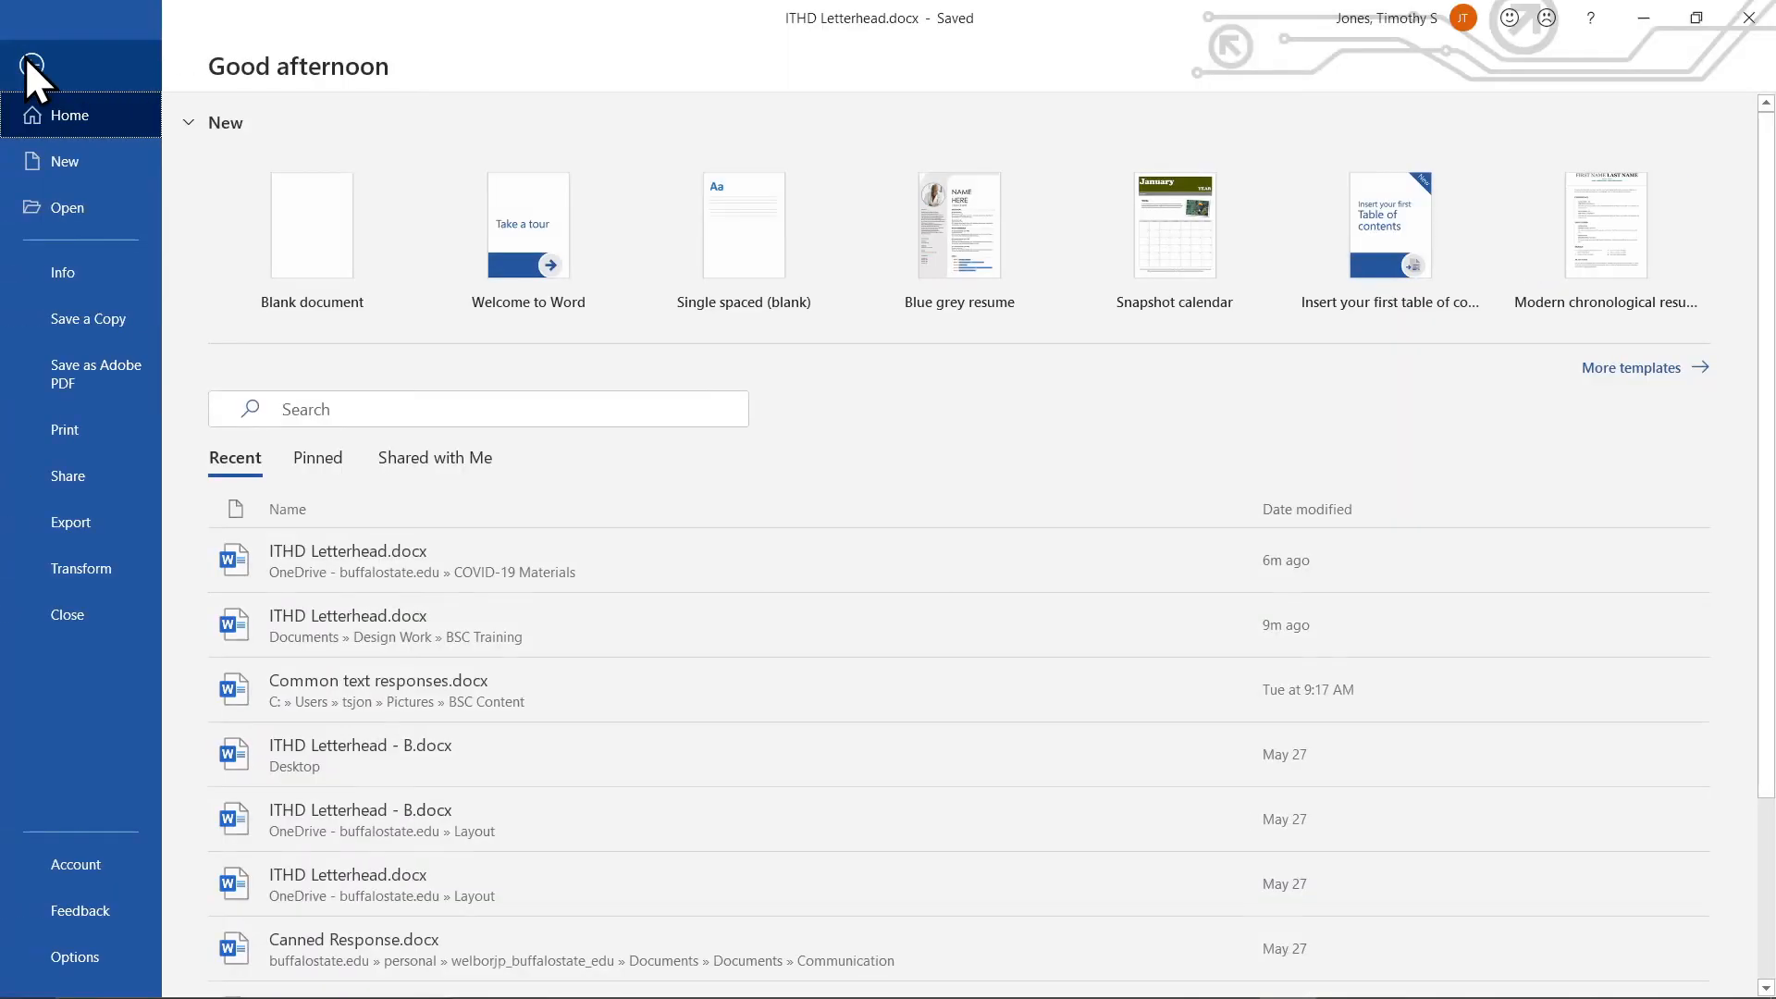
Browse the root folders of OneDrive - buffalostate.edu from Word's Open page, then view the account details.
{"action": "left_click", "coordinate": [46, 203]}
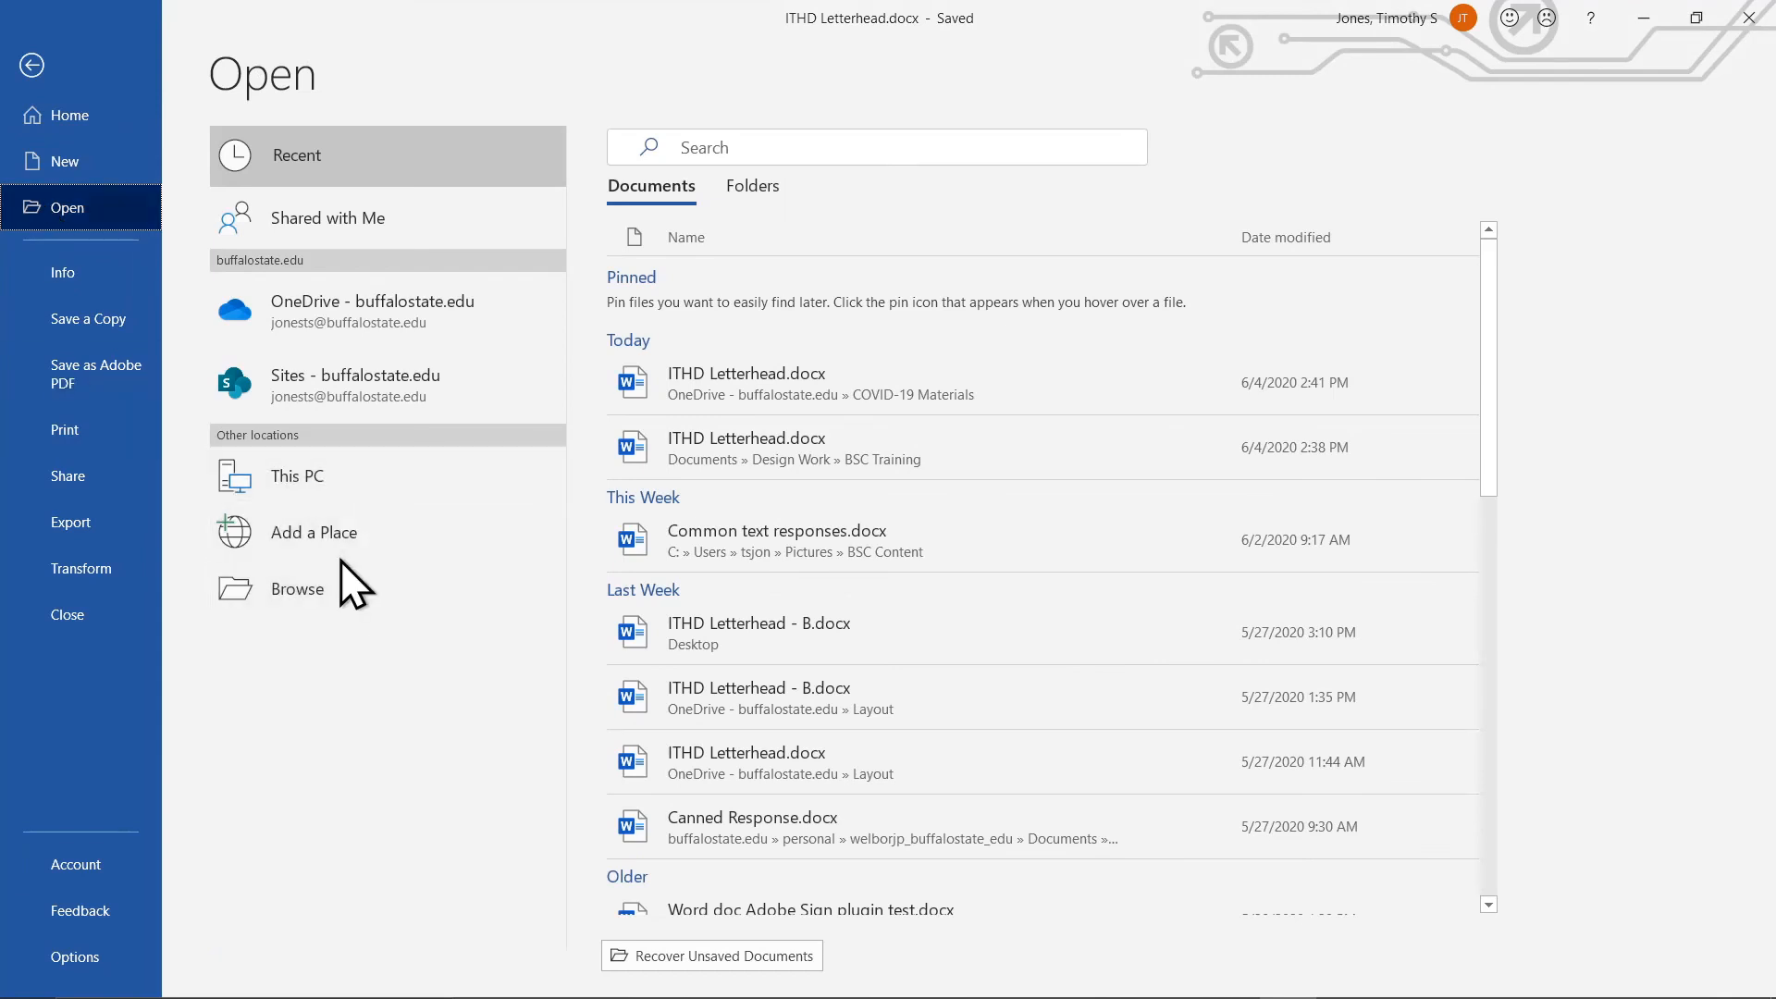
{"action": "left_click", "coordinate": [420, 298]}
{"action": "left_click", "coordinate": [622, 144]}
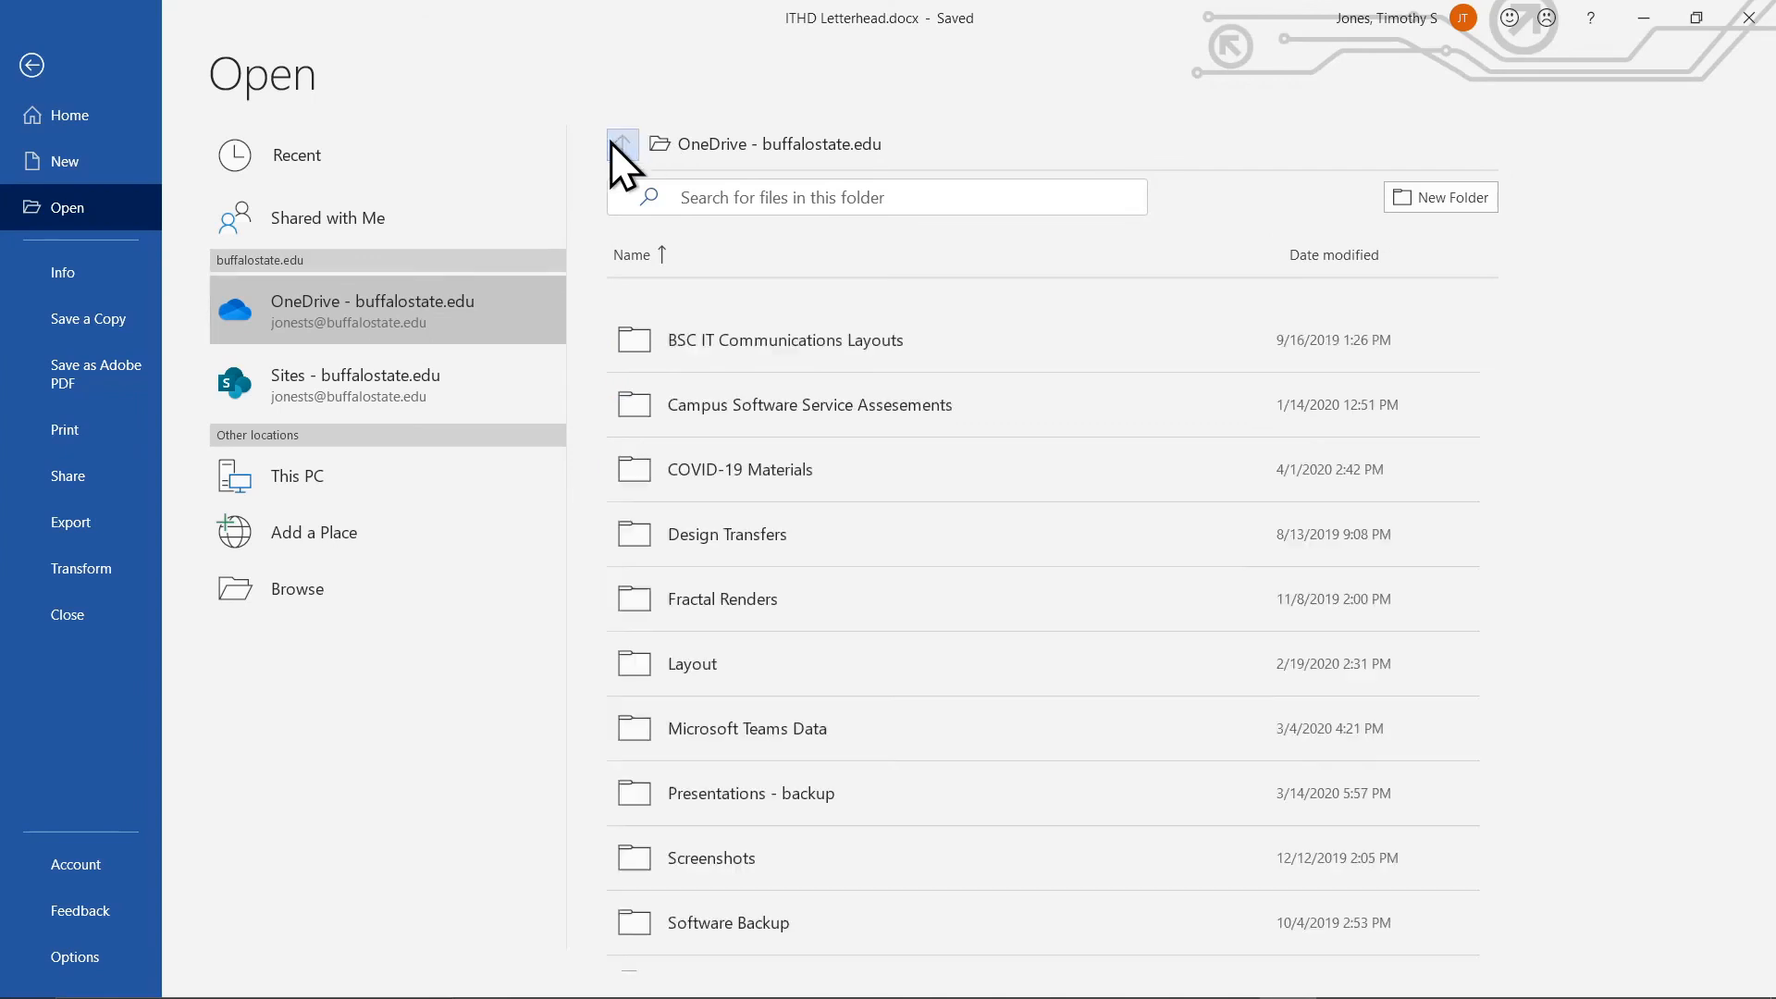
{"action": "scroll", "coordinate": [899, 463], "scroll_direction": "down", "scroll_amount": 1}
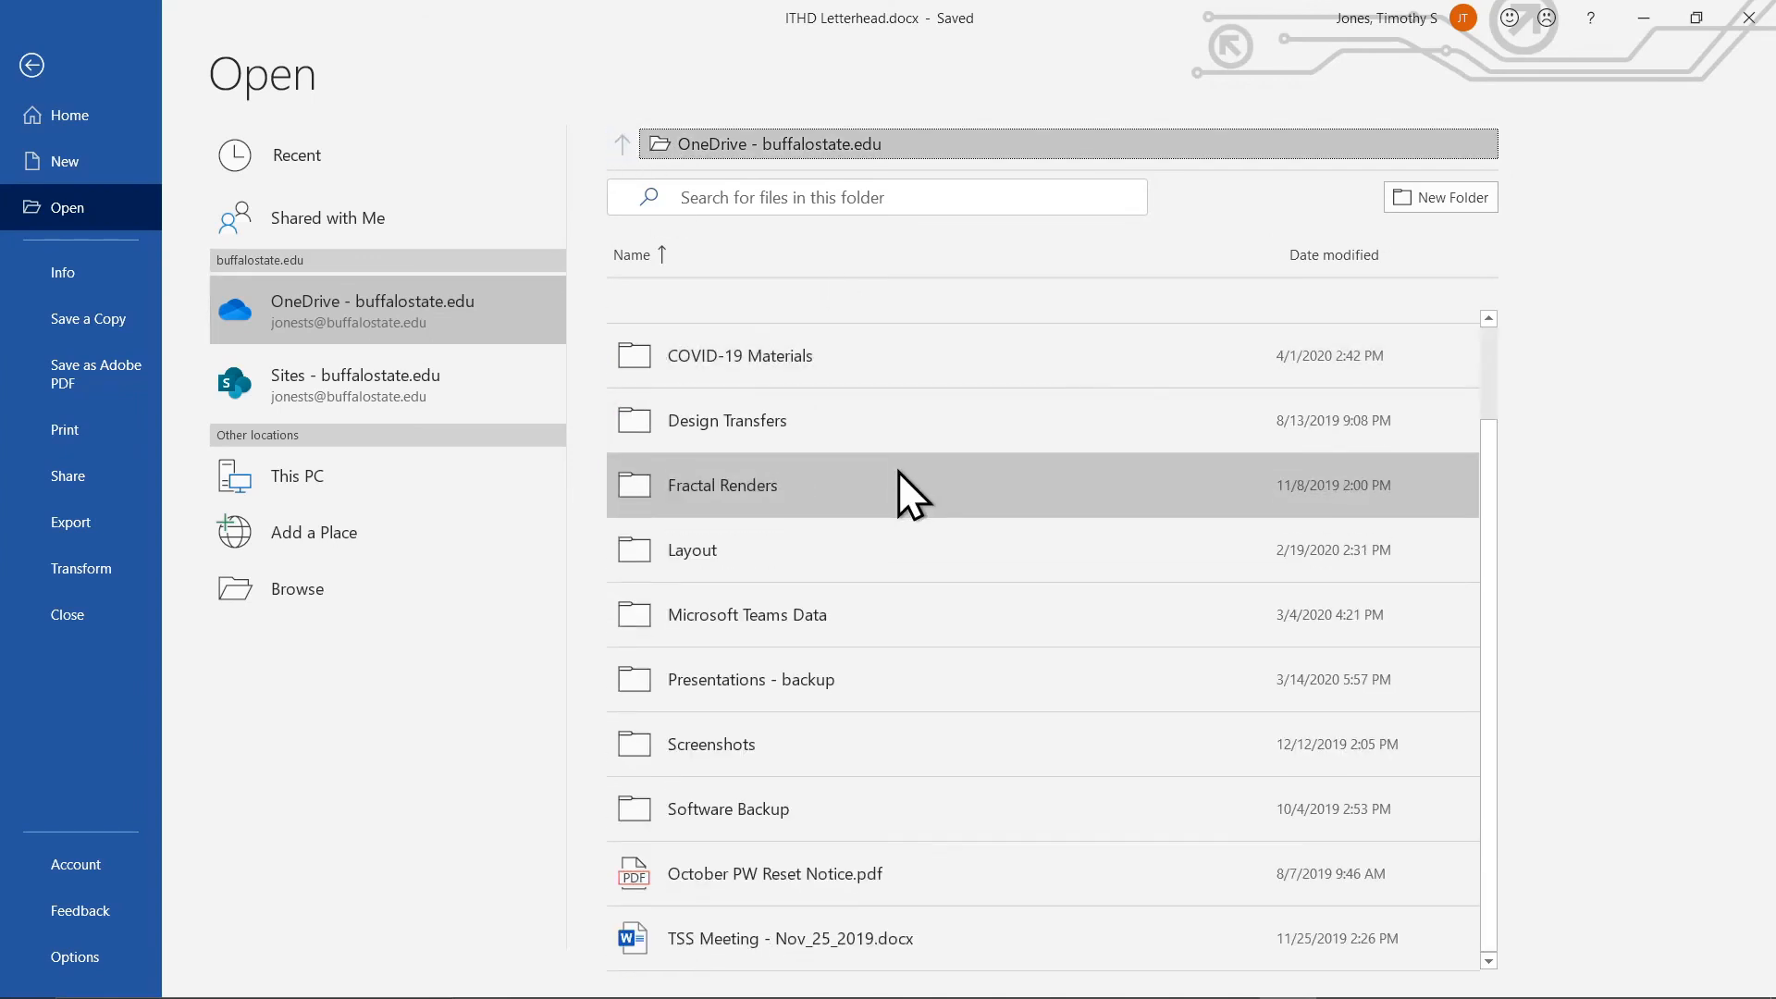
{"action": "scroll", "coordinate": [897, 470], "scroll_direction": "up", "scroll_amount": 1}
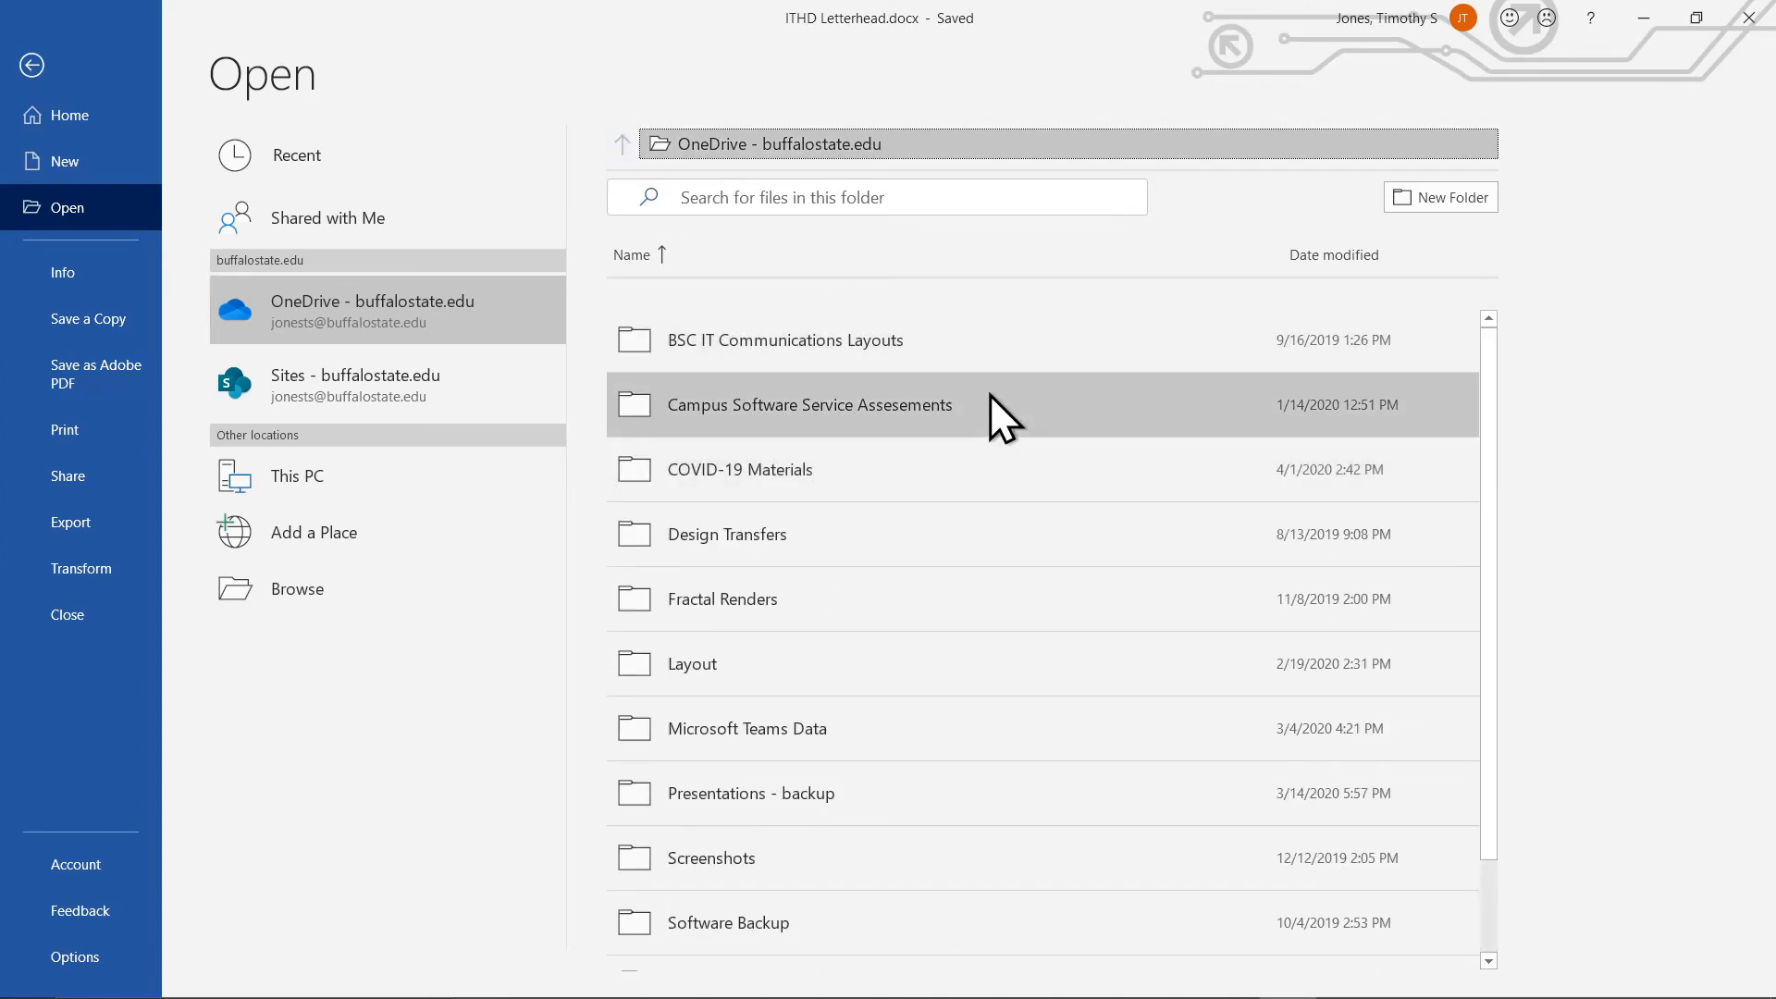
{"action": "left_click", "coordinate": [1450, 26]}
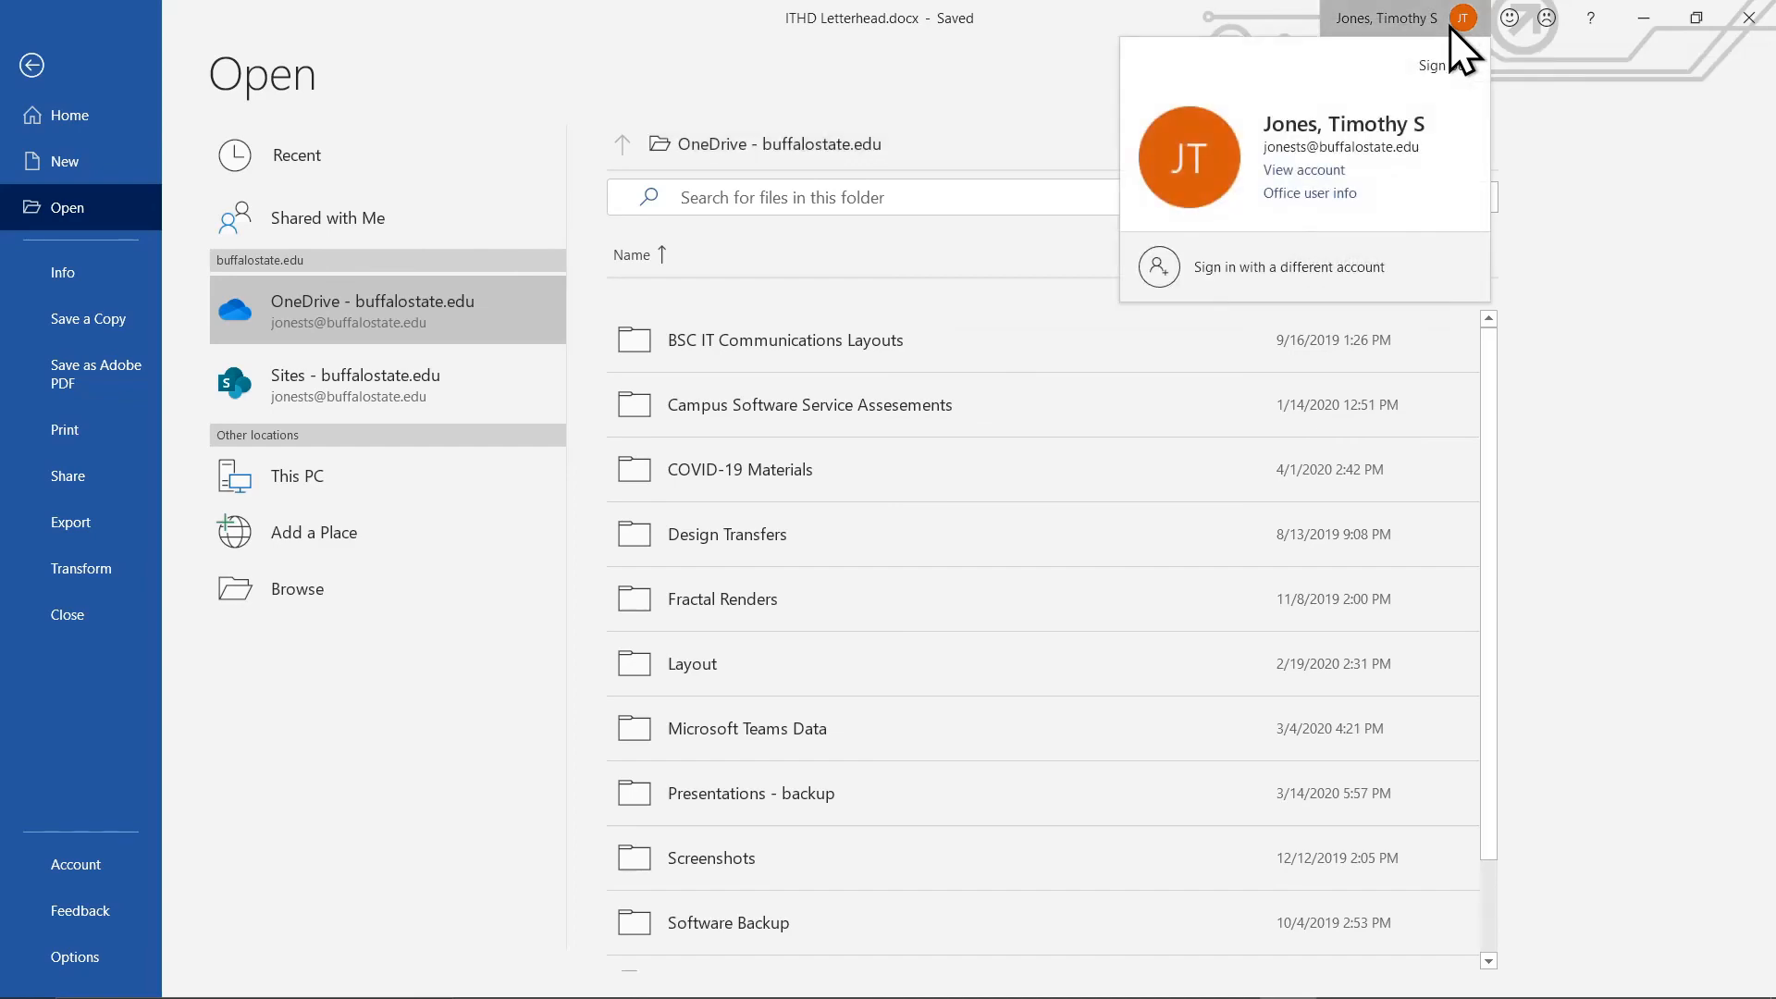